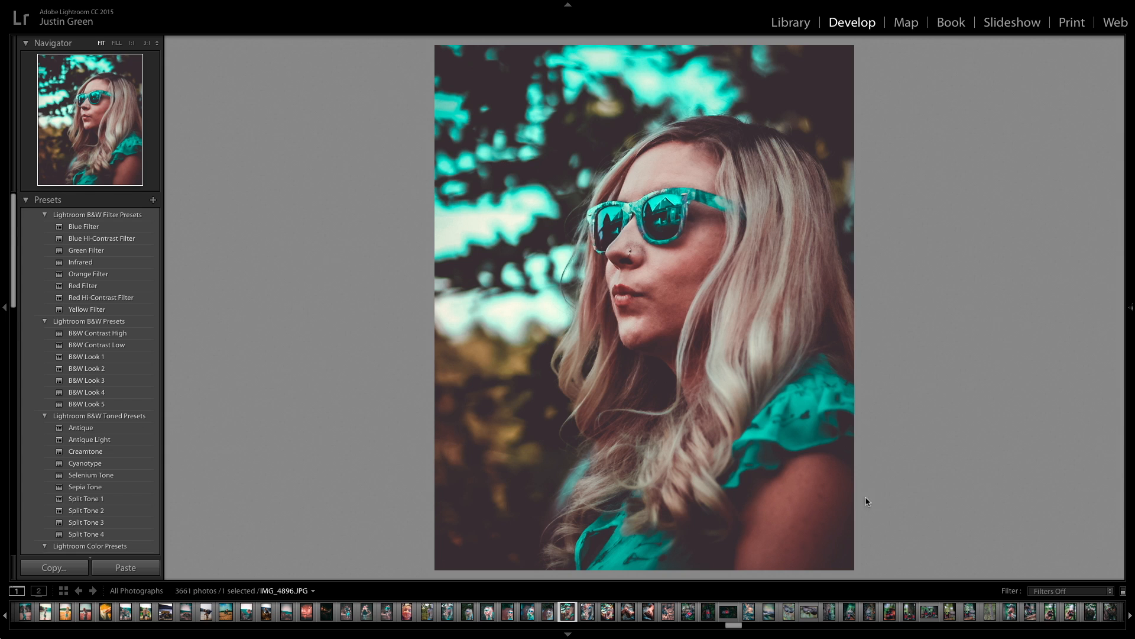
# - Bring up the develop adjustments and reset all edits on the portrait to the original photo
pyautogui.click(1131, 307)
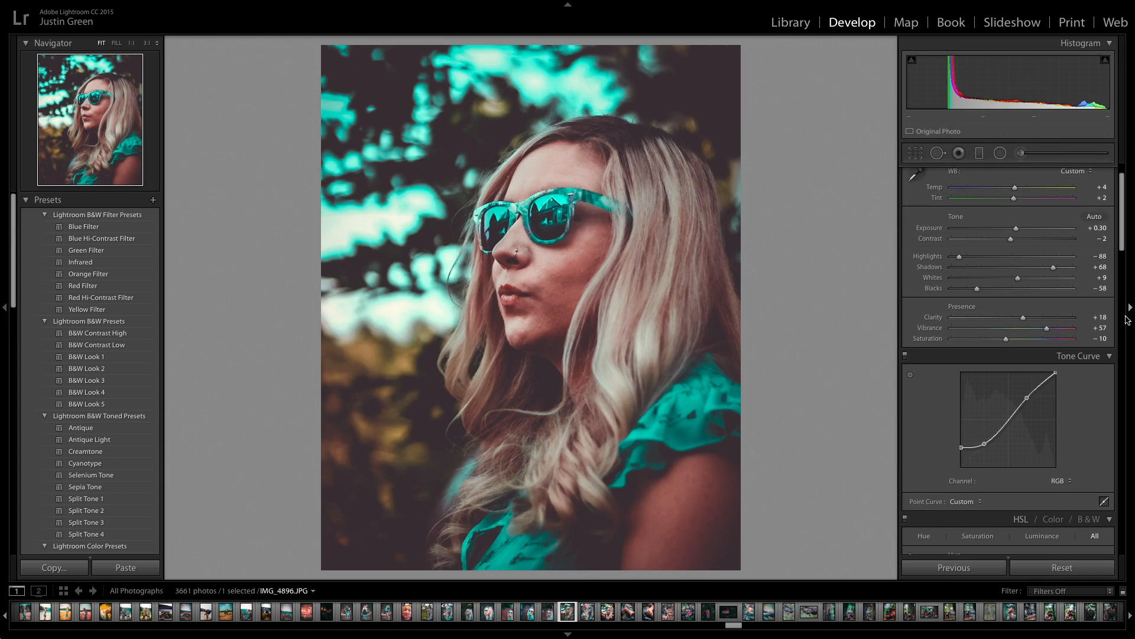
pyautogui.click(1079, 568)
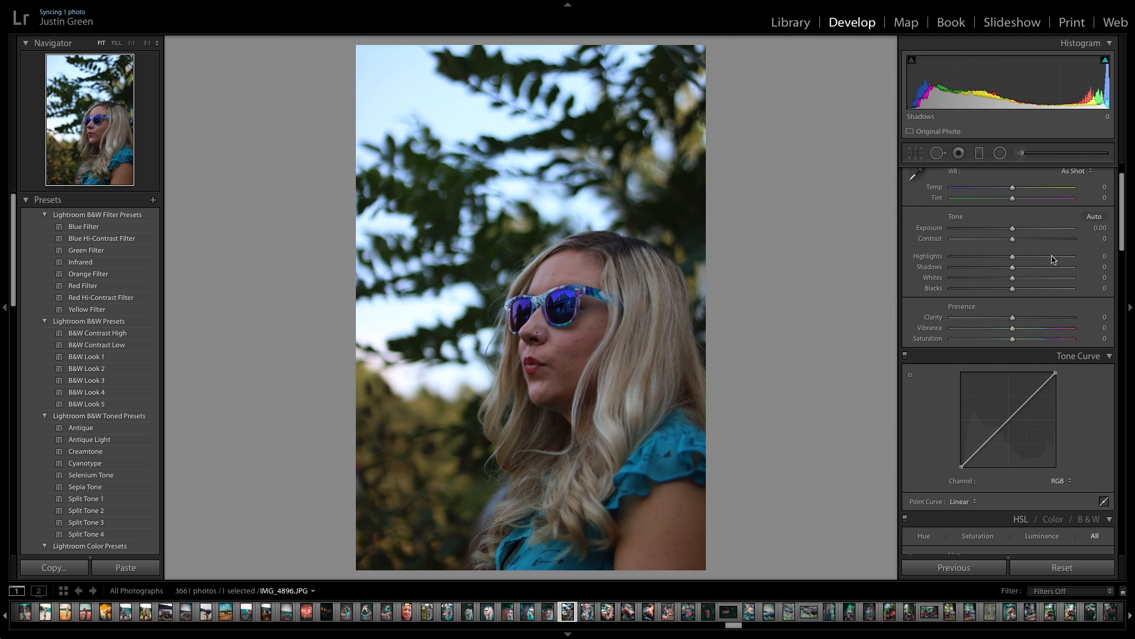
pyautogui.moveTo(1126, 225); pyautogui.dragTo(1124, 204)
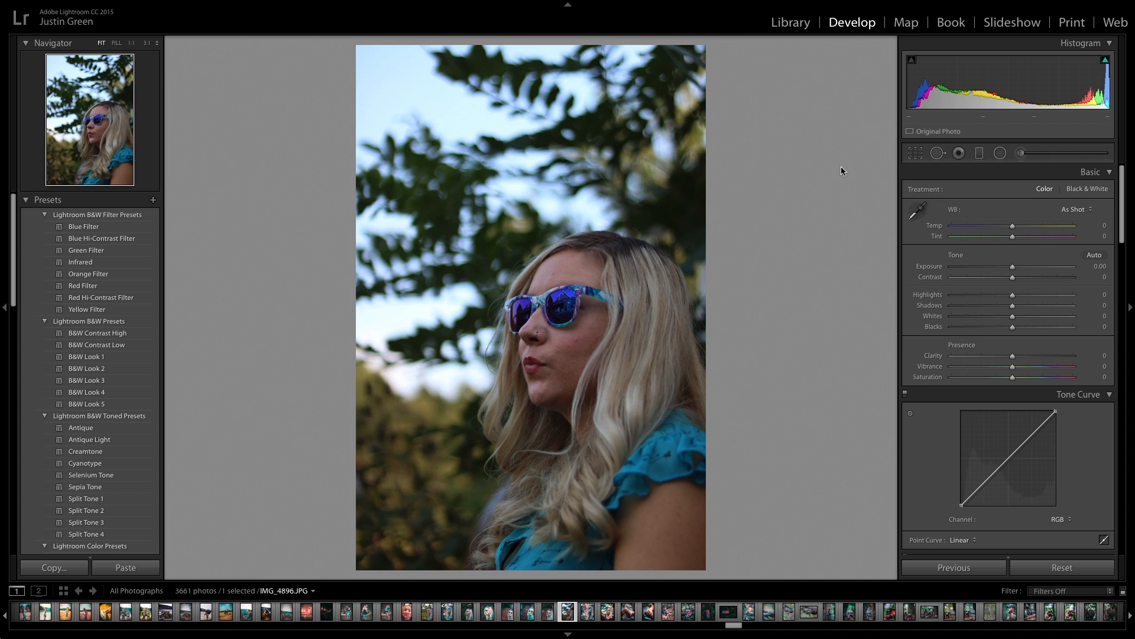
# - Crop the portrait to the 4 x 5 / 8 x 10 aspect ratio
pyautogui.click(916, 153)
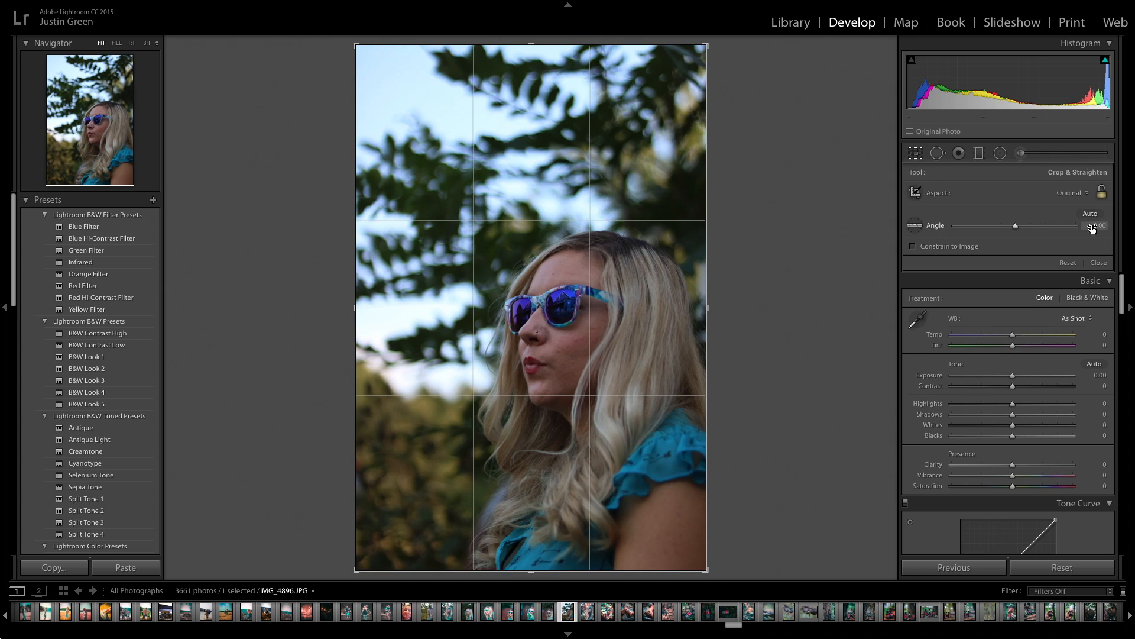
pyautogui.click(1072, 194)
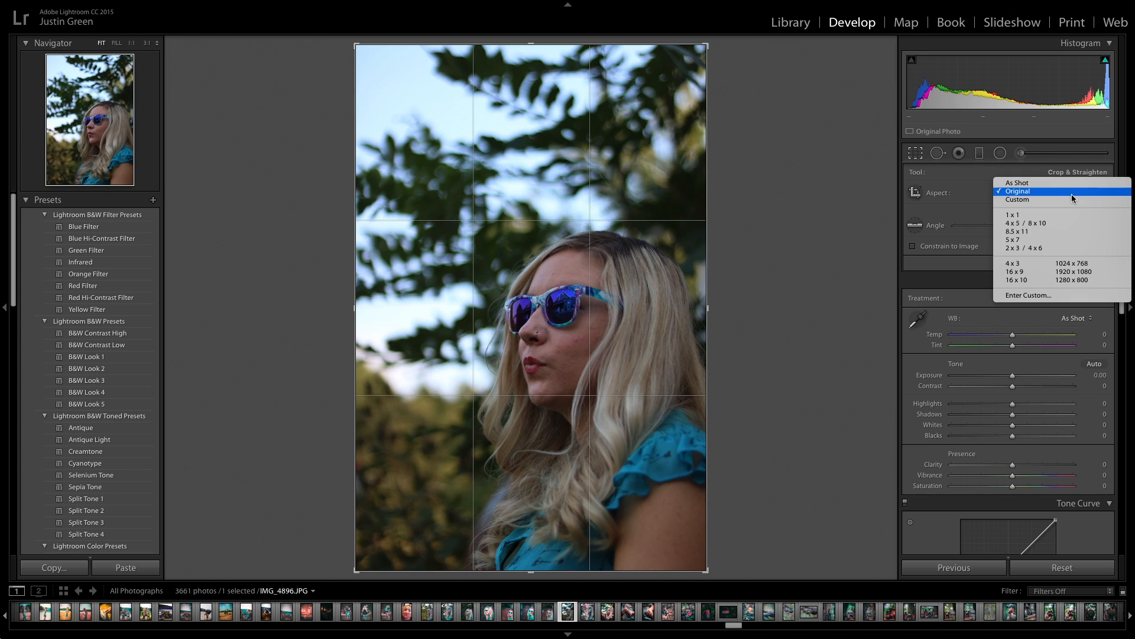
pyautogui.click(1023, 224)
pyautogui.press('Return')
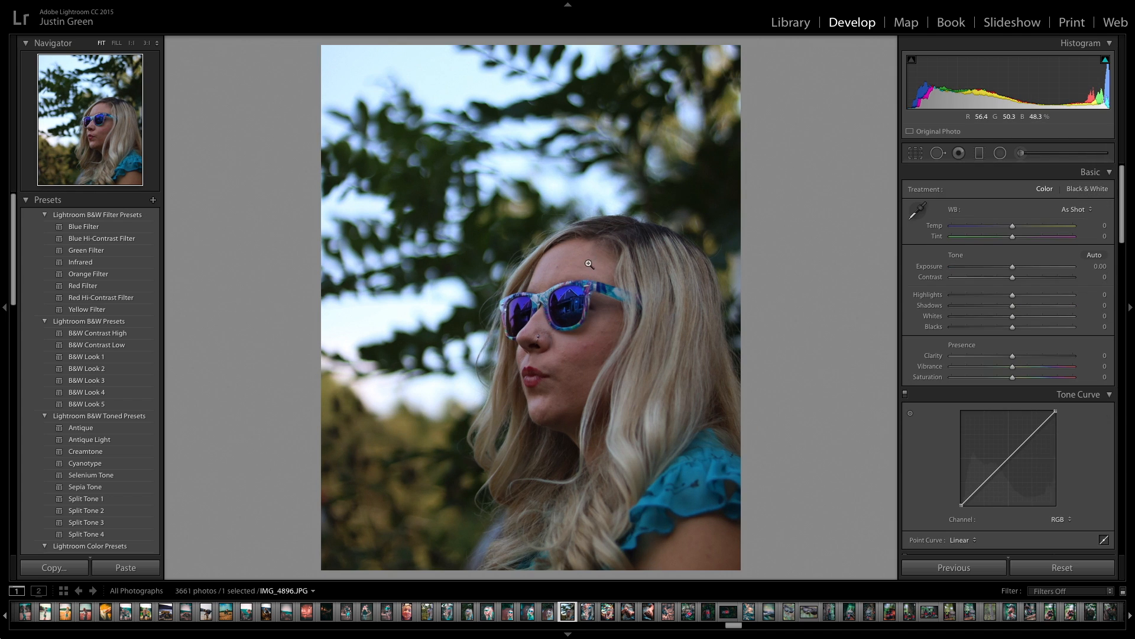
# - Reposition the 4 x 5 / 8 x 10 crop over the lower part of the photo and tighten it around the woman
pyautogui.click(916, 153)
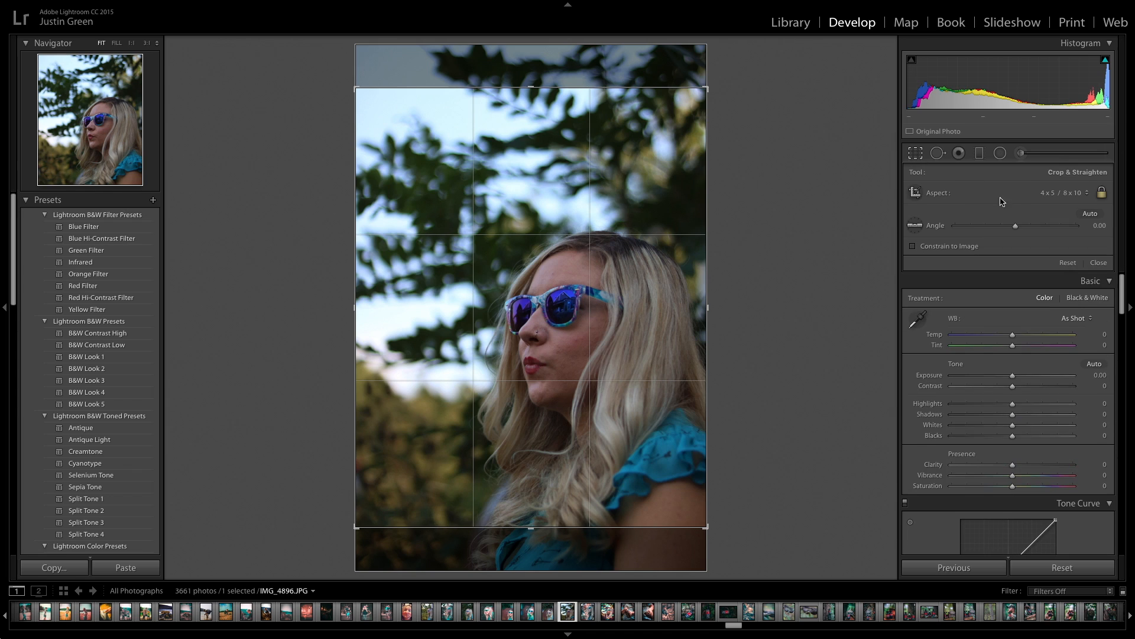
pyautogui.click(1083, 194)
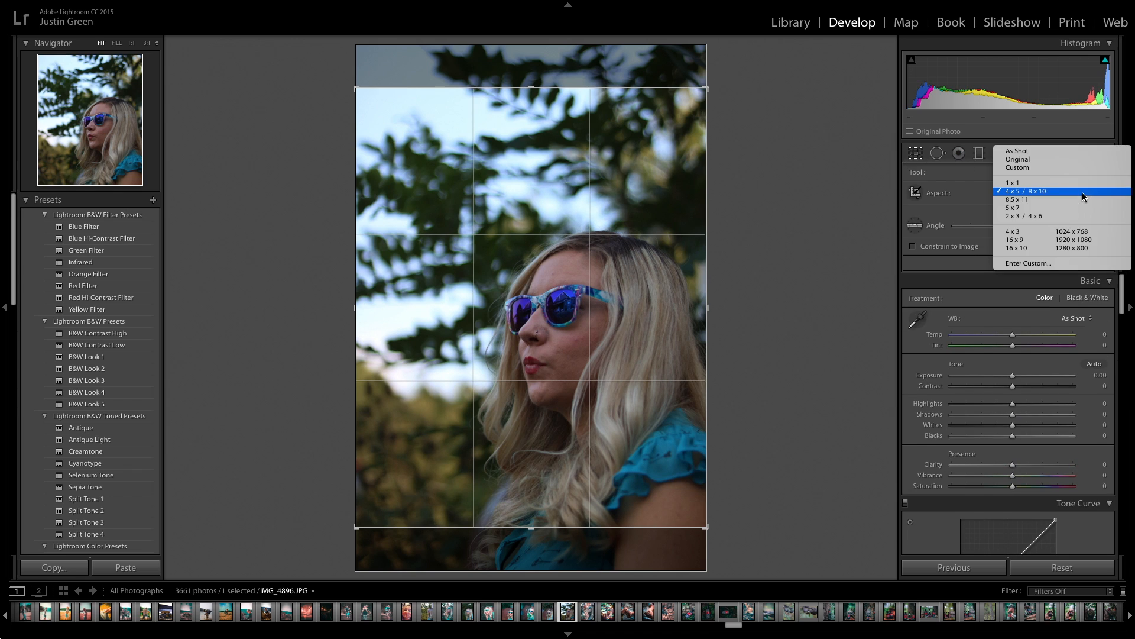
pyautogui.click(1021, 193)
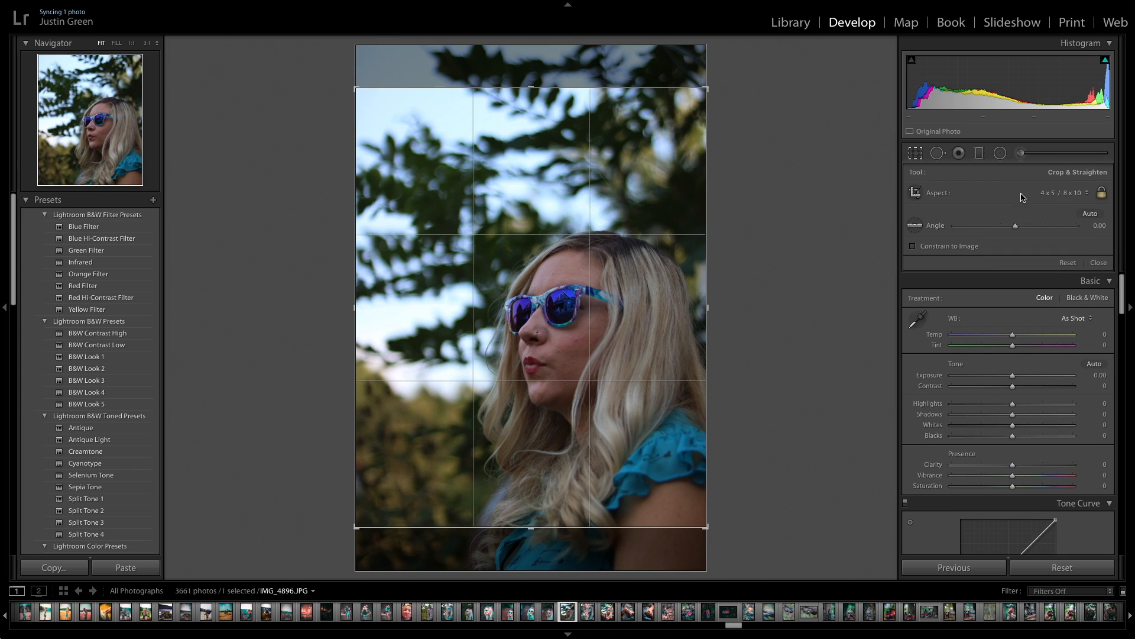
pyautogui.moveTo(582, 339); pyautogui.dragTo(587, 253)
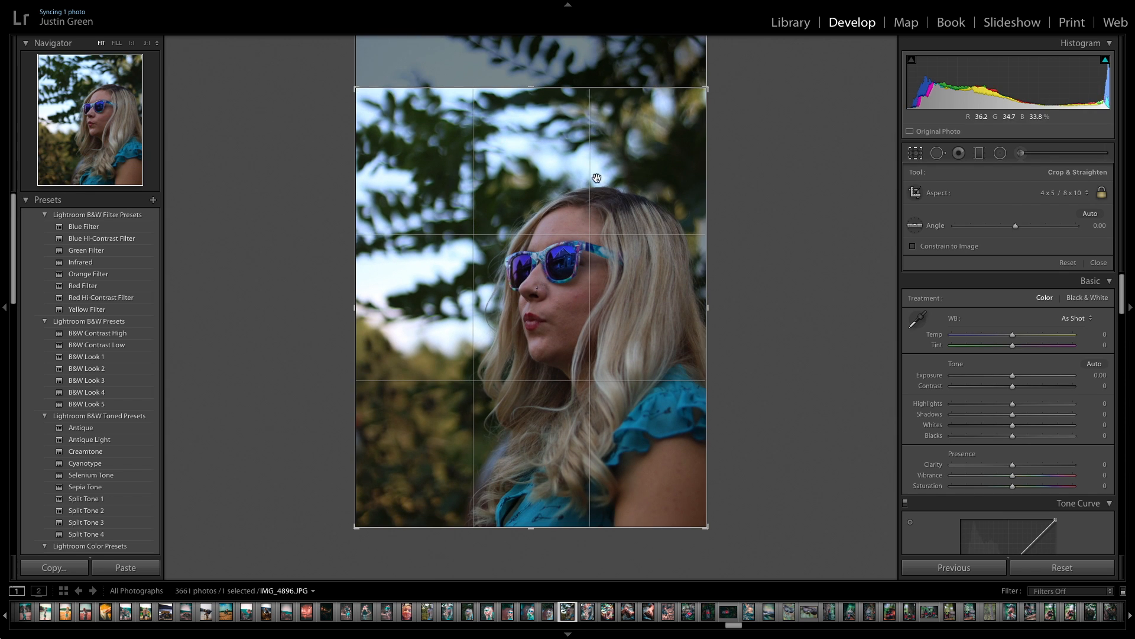
pyautogui.moveTo(355, 89); pyautogui.dragTo(375, 107)
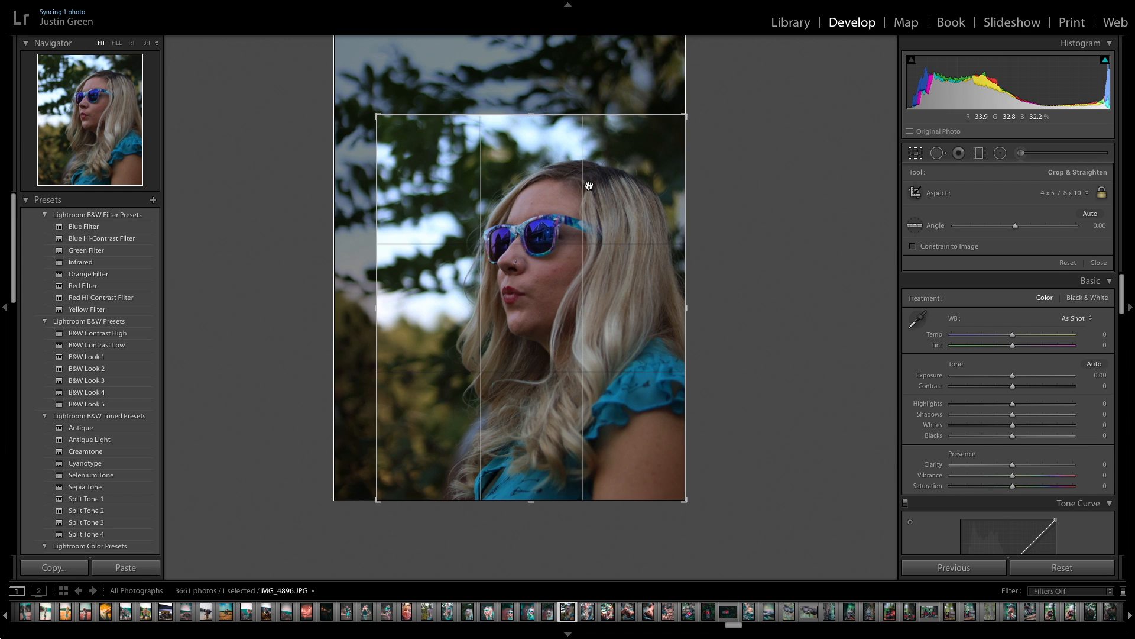
pyautogui.press('Return')
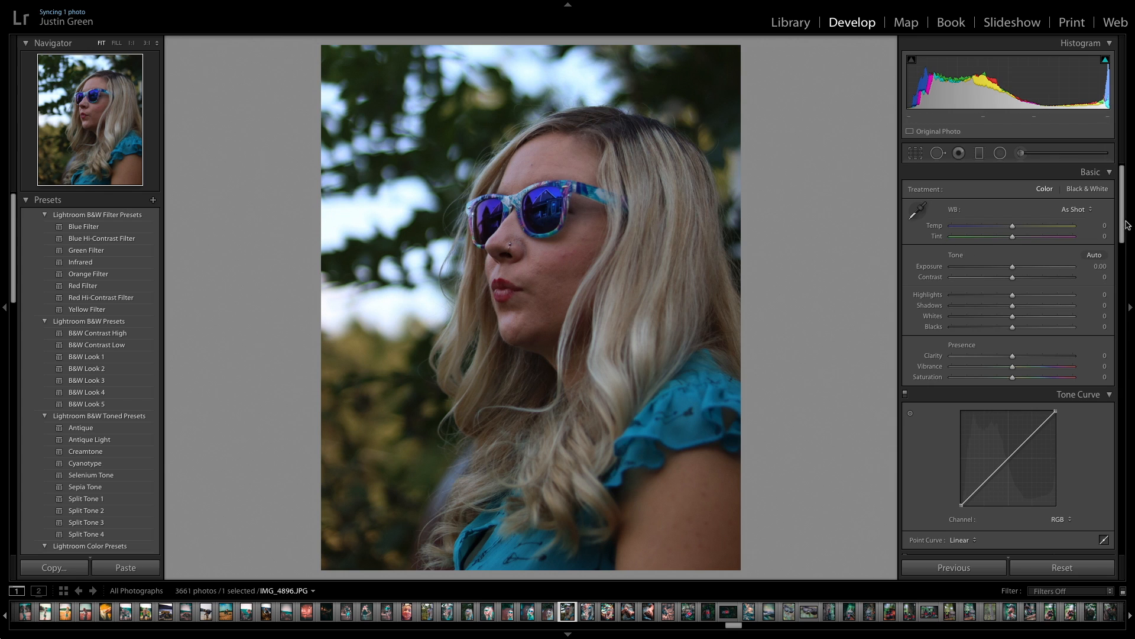
pyautogui.scroll(-1, 1123, 225)
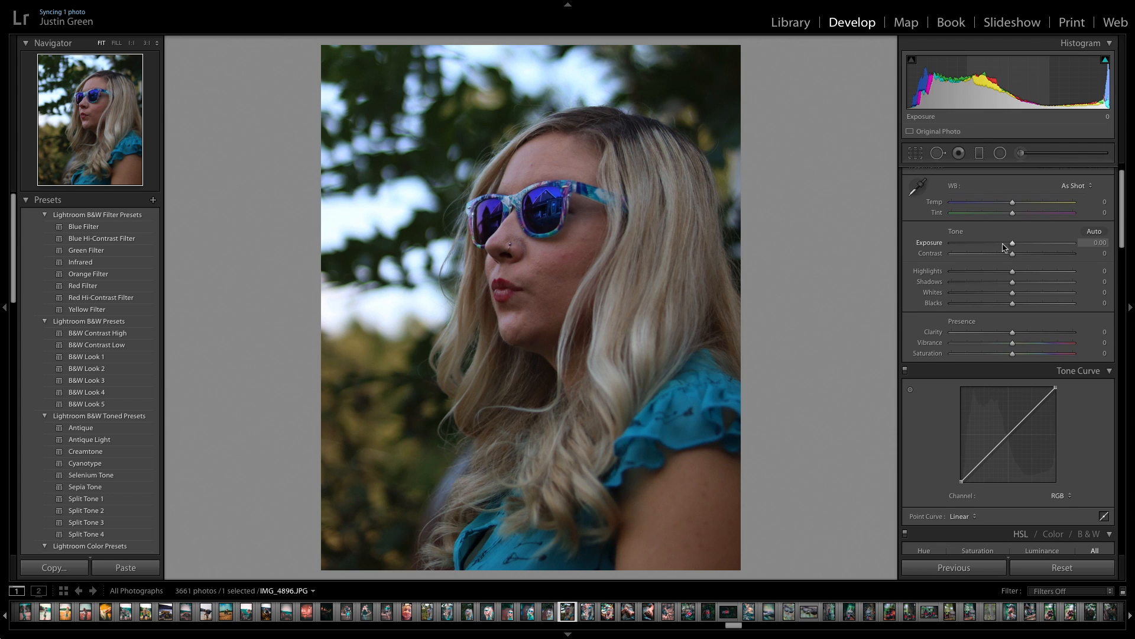
pyautogui.scroll(1, 1127, 225)
pyautogui.click(1094, 172)
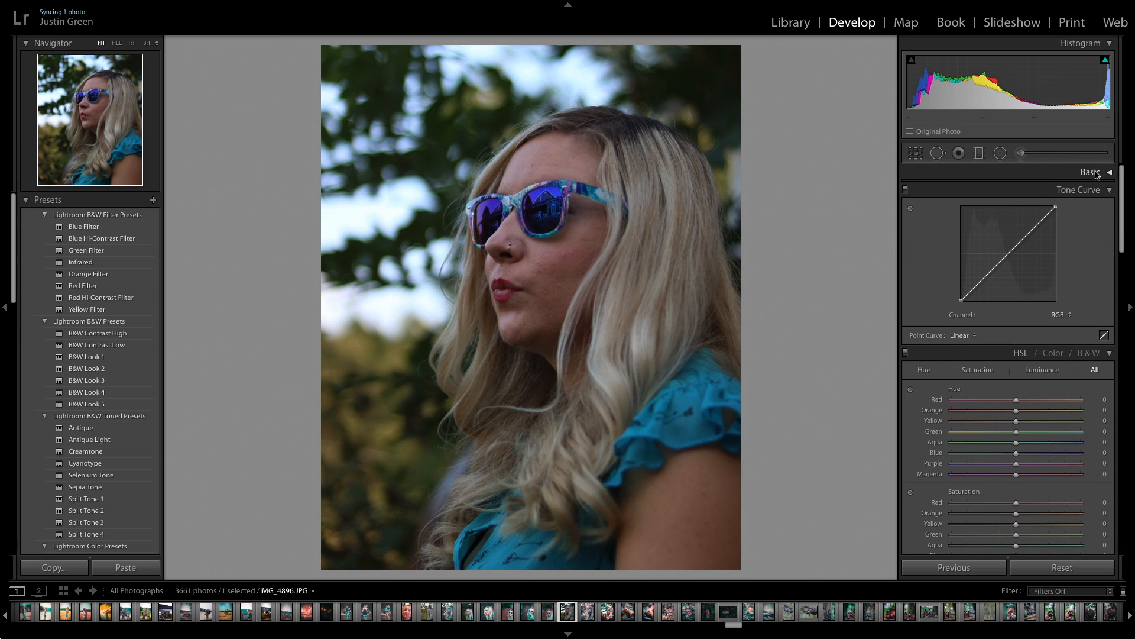
pyautogui.click(1094, 172)
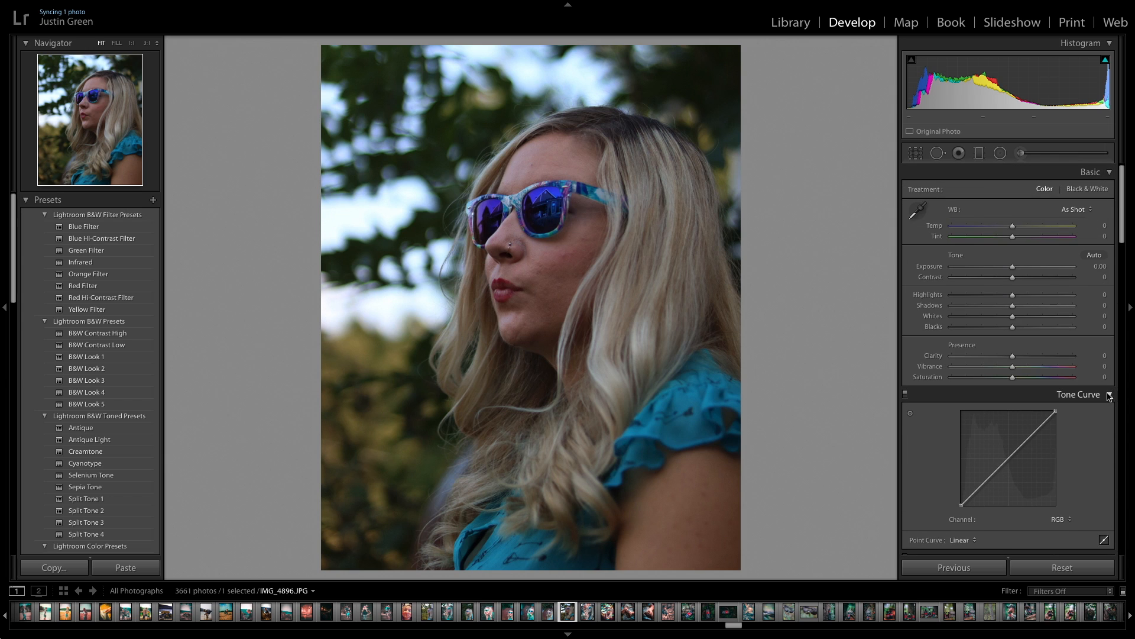
# - Raise the photo's Exposure to +0.30 and its Contrast to +3
pyautogui.scroll(-3, 1123, 213)
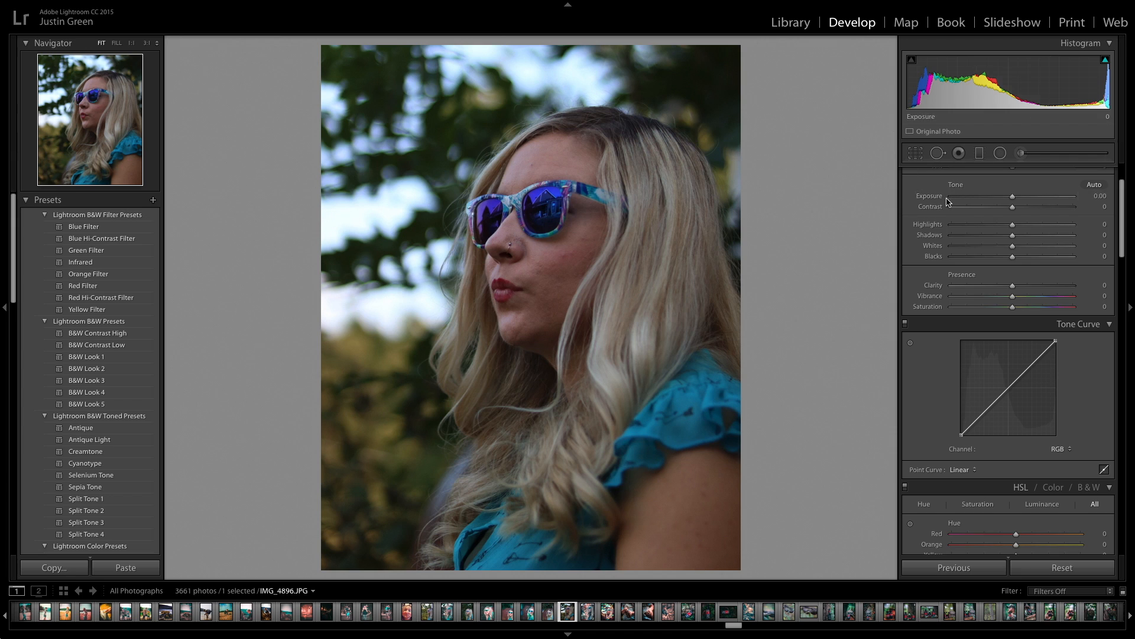
pyautogui.click(1015, 197)
pyautogui.moveTo(1016, 197); pyautogui.dragTo(1017, 198)
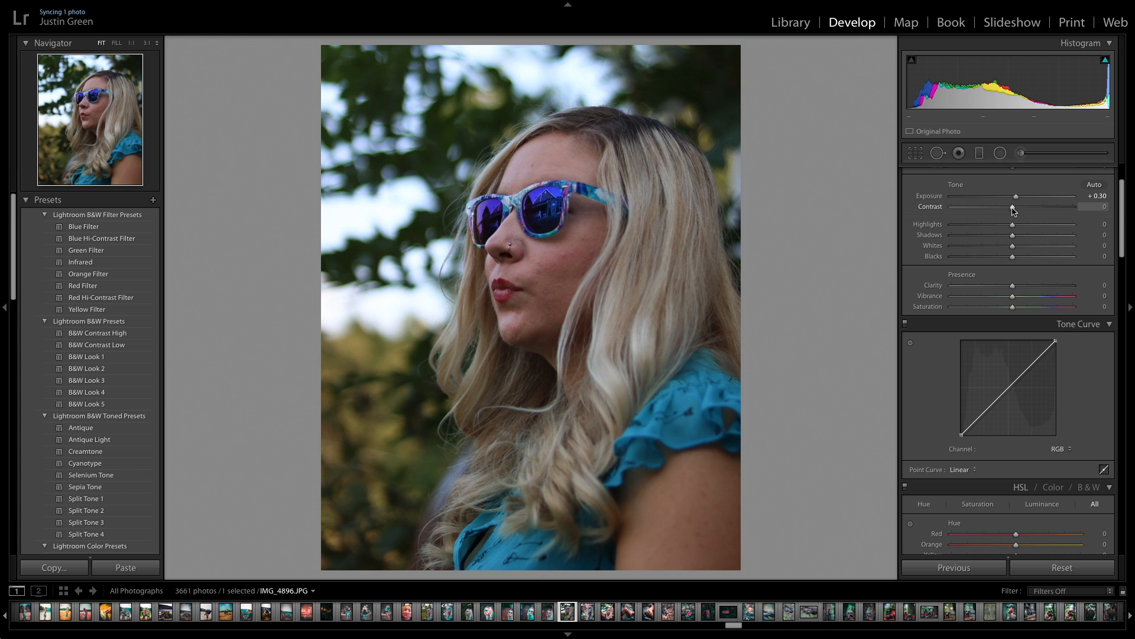
pyautogui.moveTo(1012, 208)
pyautogui.mouseDown()
pyautogui.moveTo(1067, 210)
pyautogui.moveTo(1013, 219)
pyautogui.mouseUp()
# - Lower the Highlights to -68 and raise the Shadows to +64
pyautogui.scroll(-2, 1122, 225)
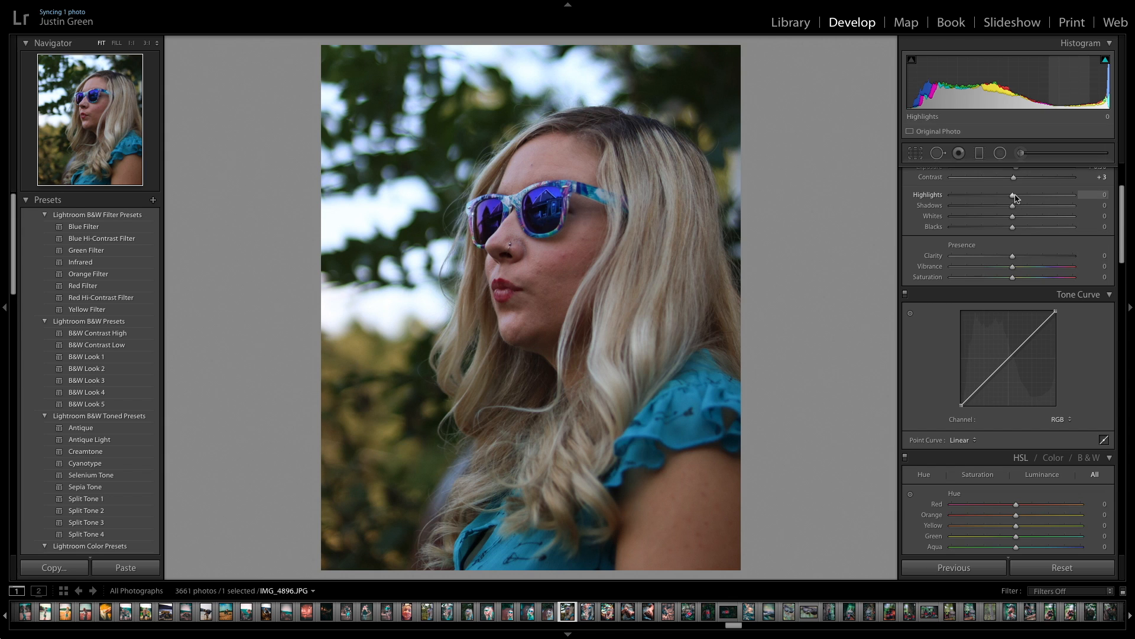
pyautogui.moveTo(1013, 199); pyautogui.dragTo(971, 197)
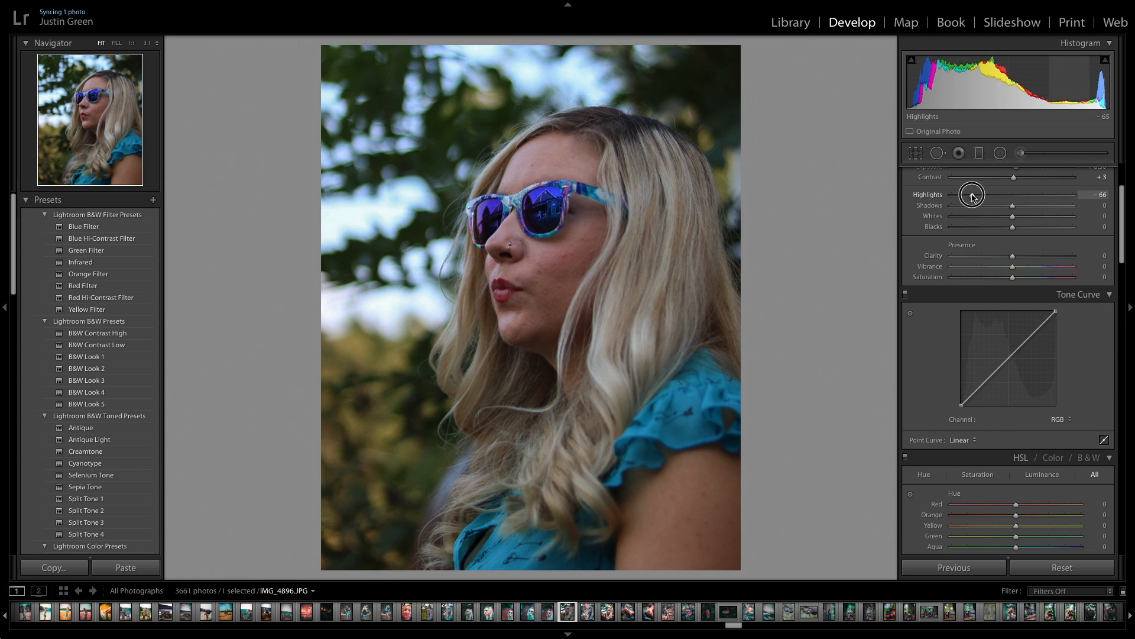
pyautogui.doubleClick(970, 195)
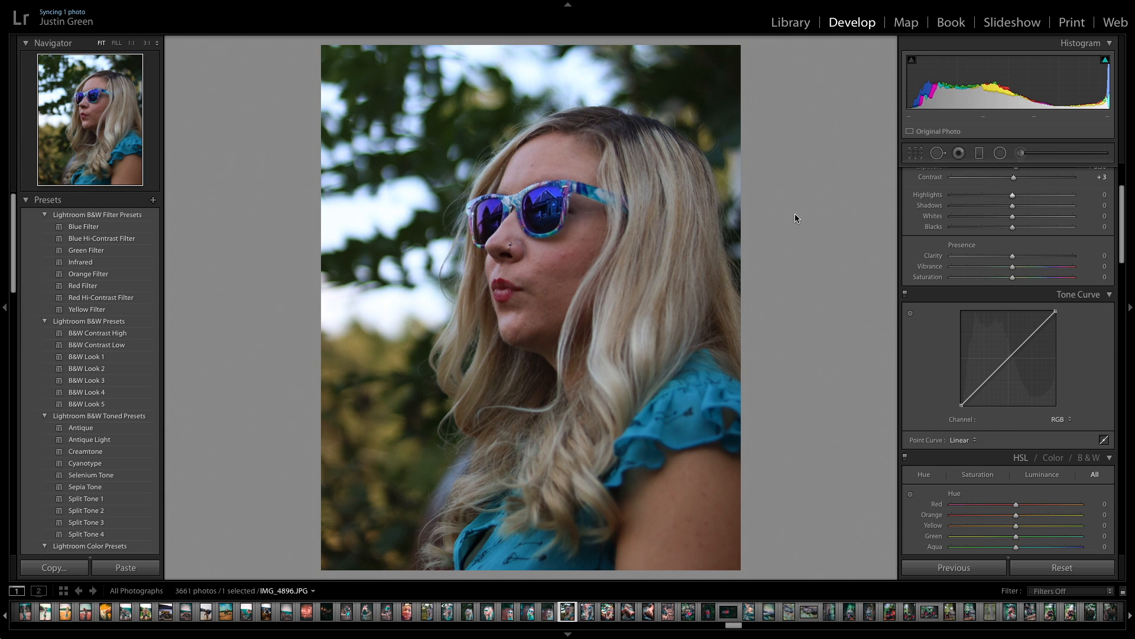
pyautogui.moveTo(1013, 195); pyautogui.dragTo(974, 202)
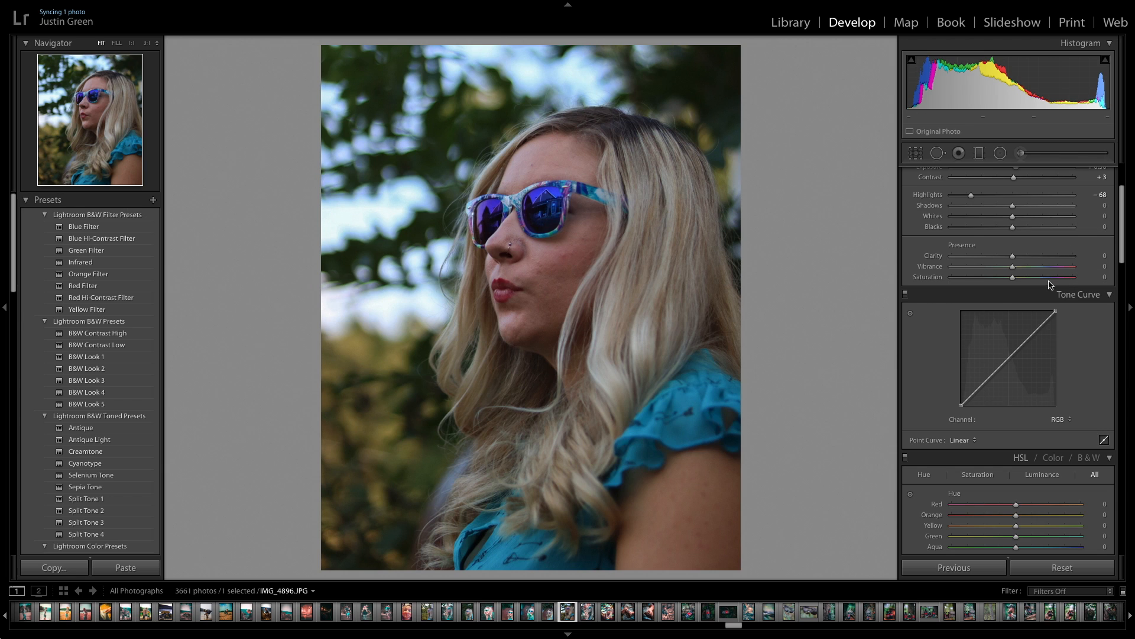
pyautogui.moveTo(1013, 206); pyautogui.dragTo(1054, 208)
pyautogui.doubleClick(1053, 208)
pyautogui.moveTo(1017, 210); pyautogui.dragTo(1054, 209)
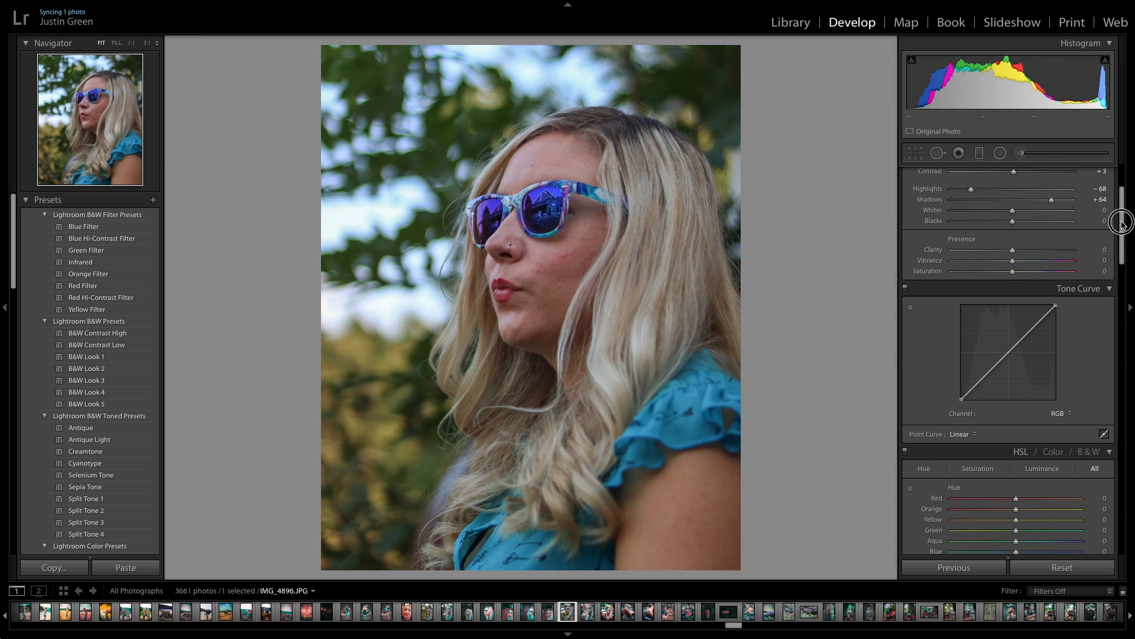
# - Try different Whites levels and set the Whites to +8
pyautogui.scroll(-1, 1122, 222)
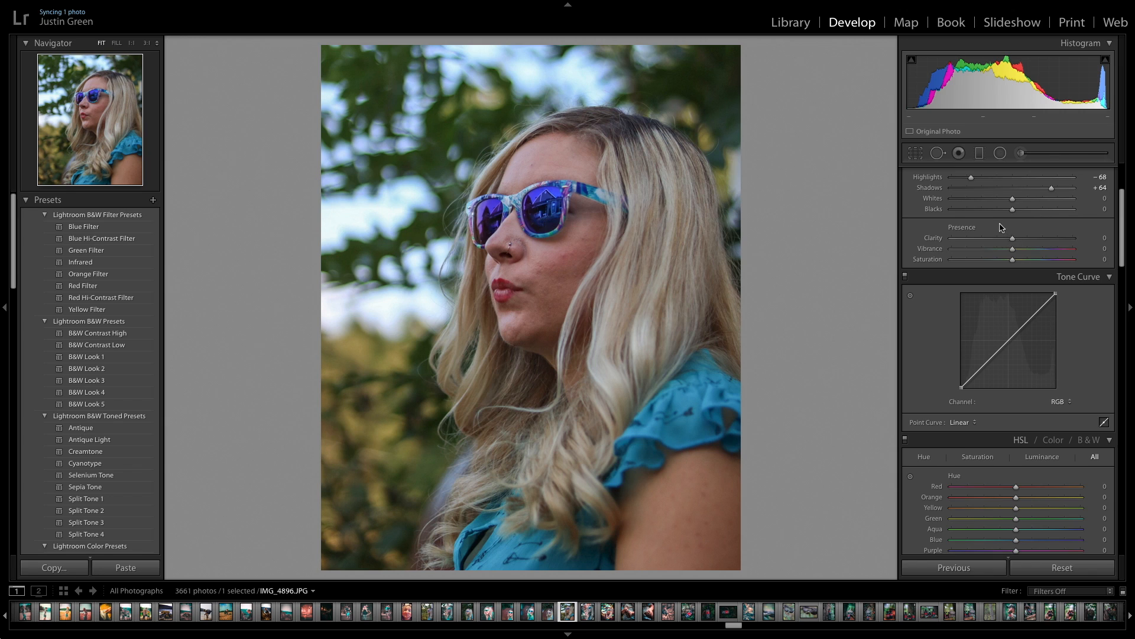
pyautogui.moveTo(1012, 198)
pyautogui.mouseDown()
pyautogui.moveTo(1063, 200)
pyautogui.moveTo(945, 197)
pyautogui.moveTo(1014, 197)
pyautogui.mouseUp()
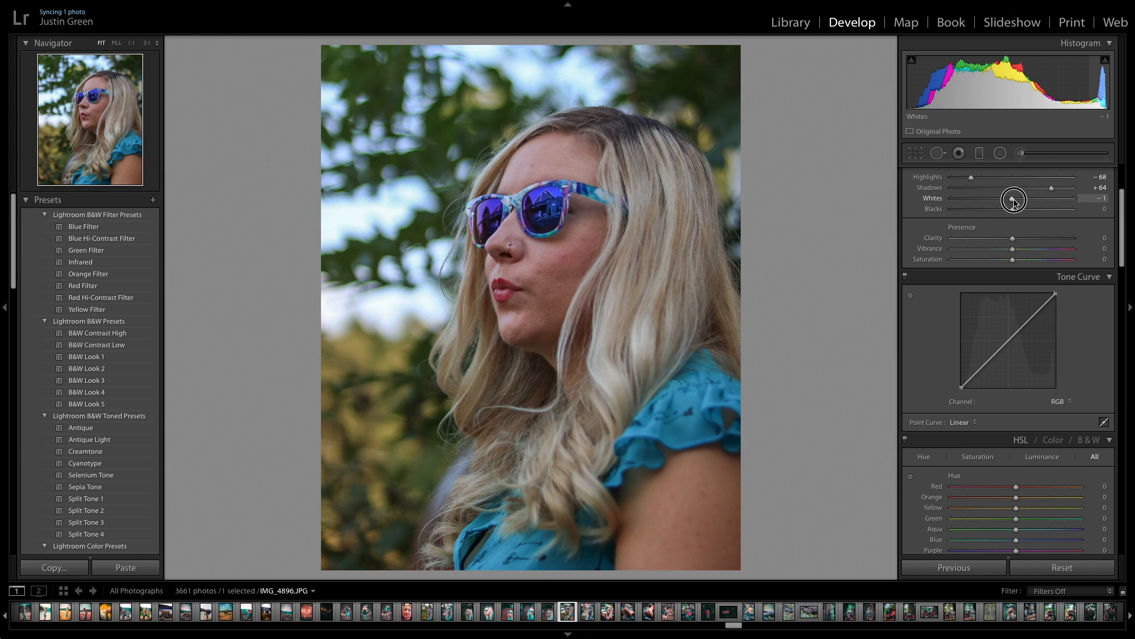
pyautogui.moveTo(1014, 202); pyautogui.dragTo(1022, 201)
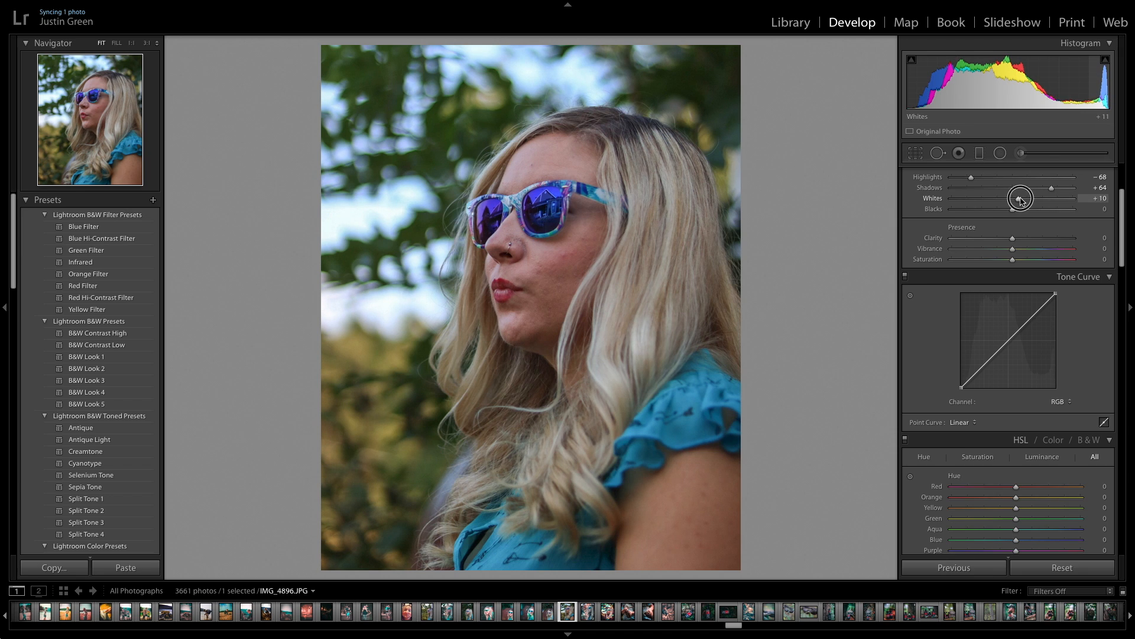
pyautogui.doubleClick(1021, 201)
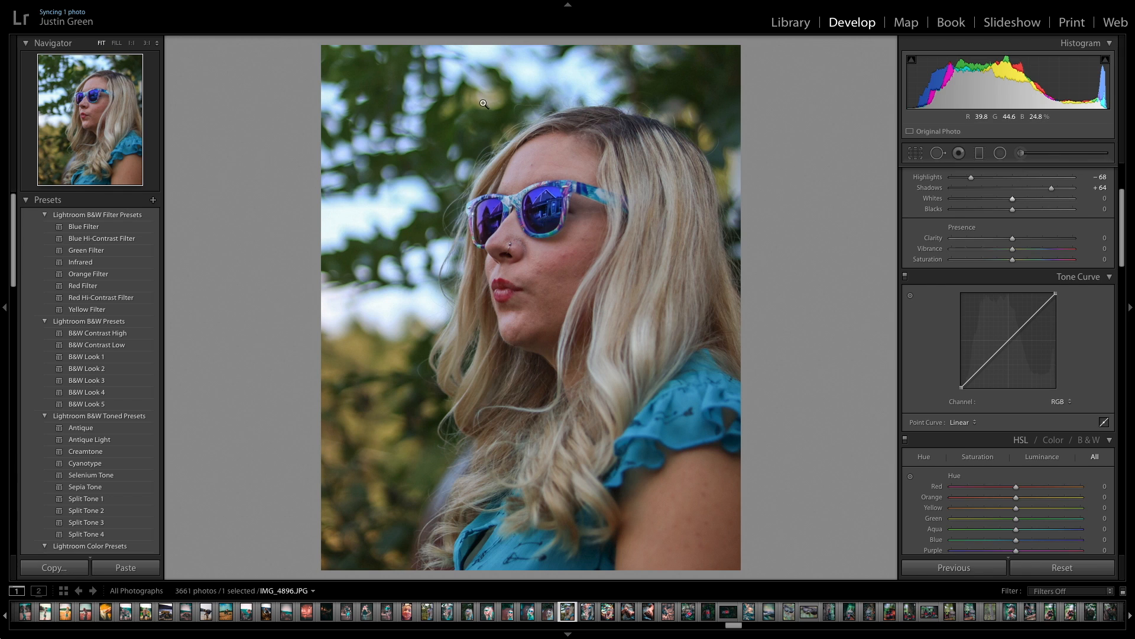
pyautogui.moveTo(1012, 200); pyautogui.dragTo(1019, 201)
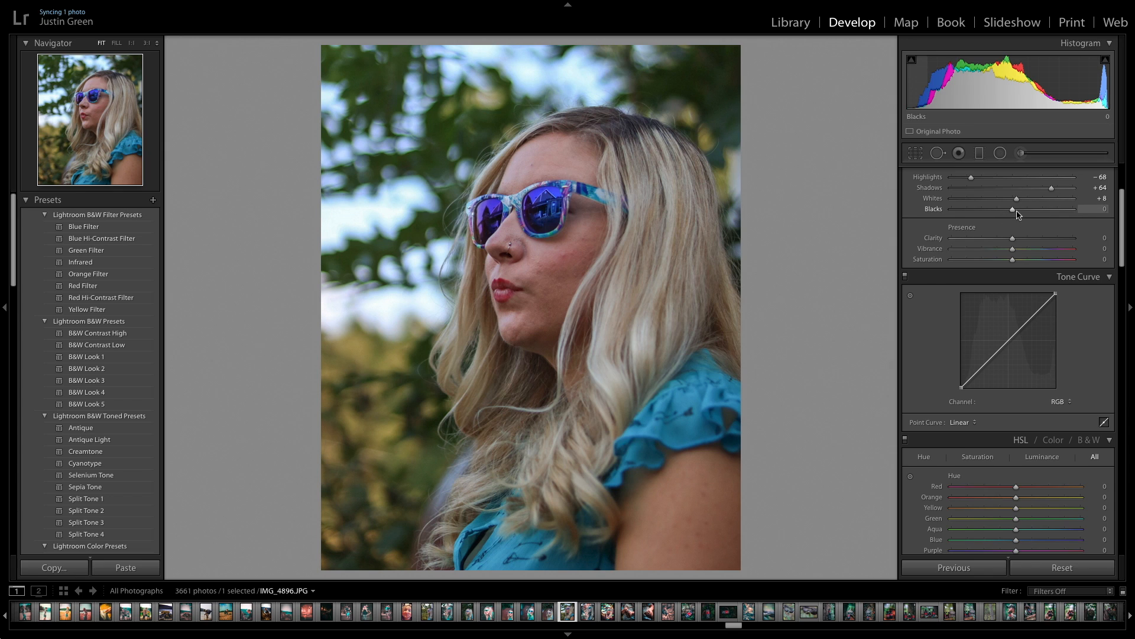
# - Try darker Blacks levels and set the Blacks to -55
pyautogui.moveTo(1013, 213); pyautogui.dragTo(974, 216)
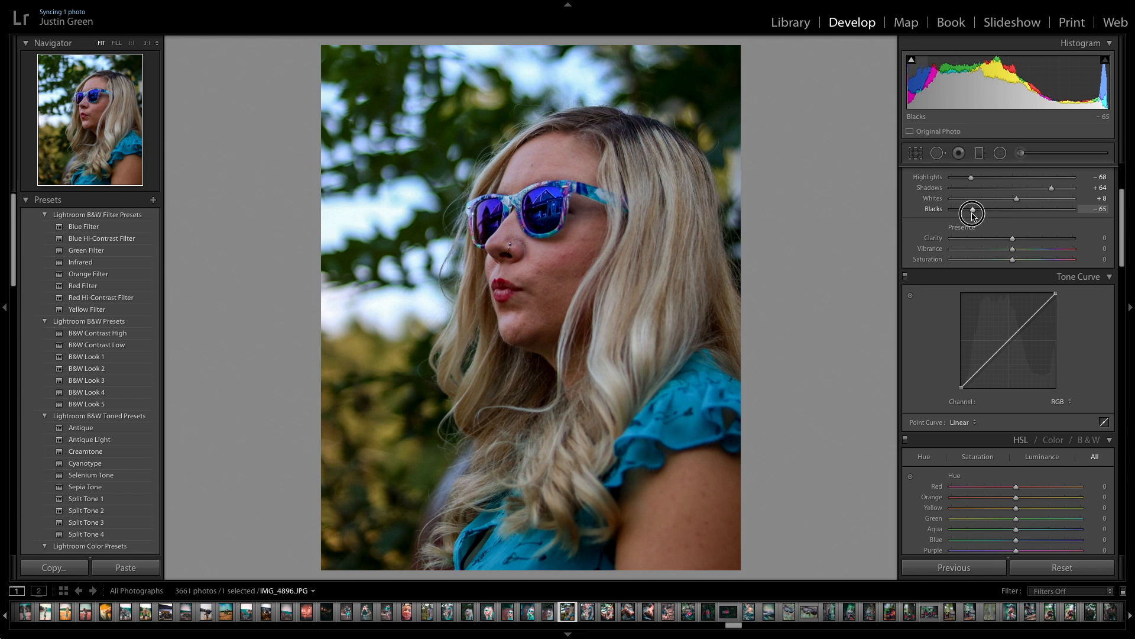
pyautogui.moveTo(973, 216); pyautogui.dragTo(978, 212)
pyautogui.doubleClick(978, 210)
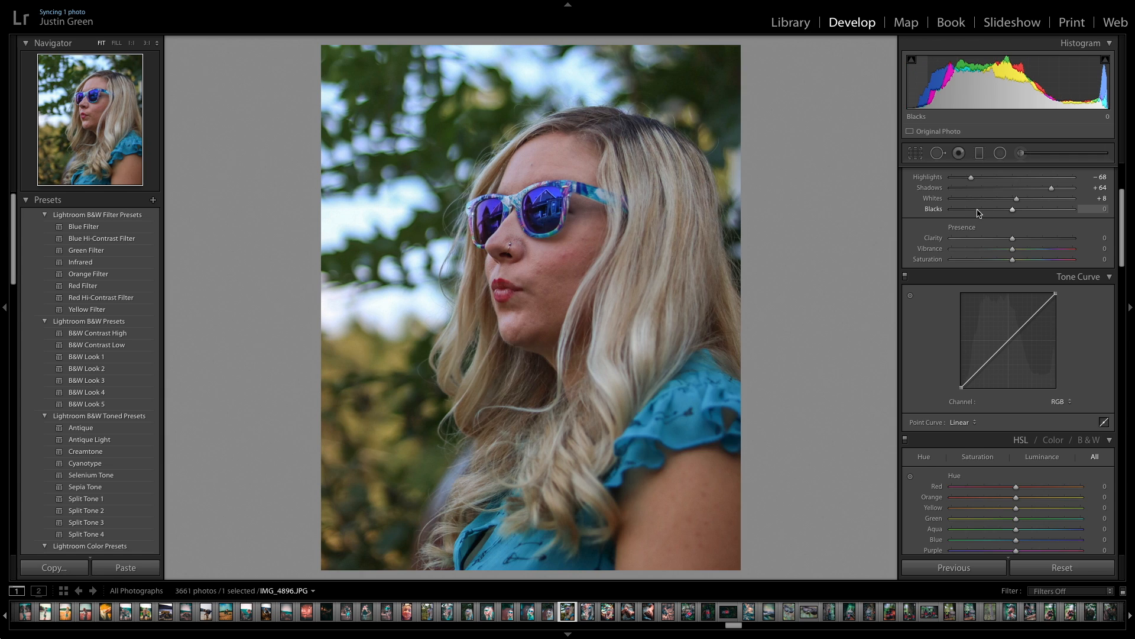
pyautogui.moveTo(1012, 210); pyautogui.dragTo(981, 223)
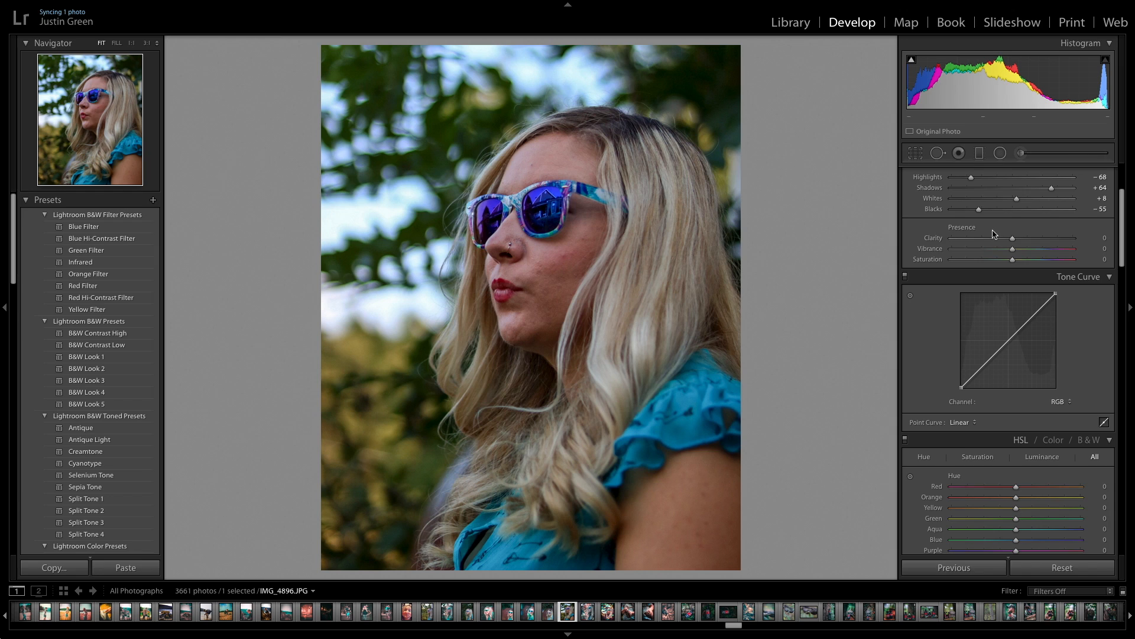
# - Sharpen the midtone contrast by setting the photo's Clarity to +18
pyautogui.scroll(-1, 1003, 230)
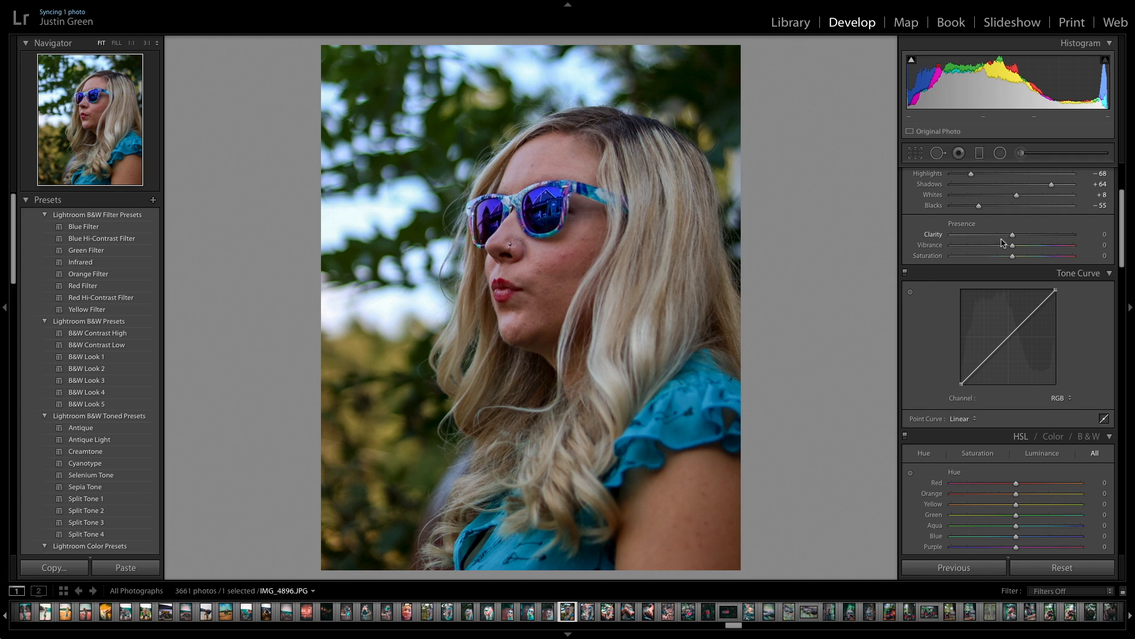
pyautogui.moveTo(1013, 239)
pyautogui.mouseDown()
pyautogui.moveTo(1094, 241)
pyautogui.moveTo(1025, 253)
pyautogui.mouseUp()
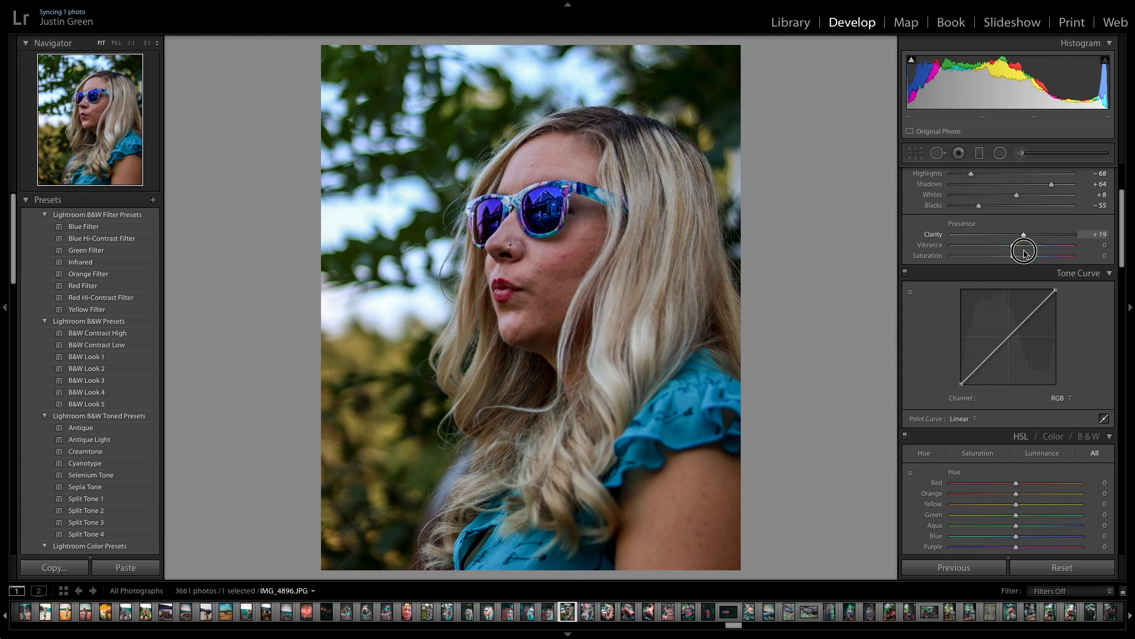
pyautogui.moveTo(1024, 253)
pyautogui.mouseDown()
pyautogui.moveTo(1013, 246)
pyautogui.moveTo(1023, 237)
pyautogui.mouseUp()
# - Raise the photo's Vibrance to +55 and reduce its Saturation to -10
pyautogui.moveTo(1013, 245); pyautogui.dragTo(1043, 248)
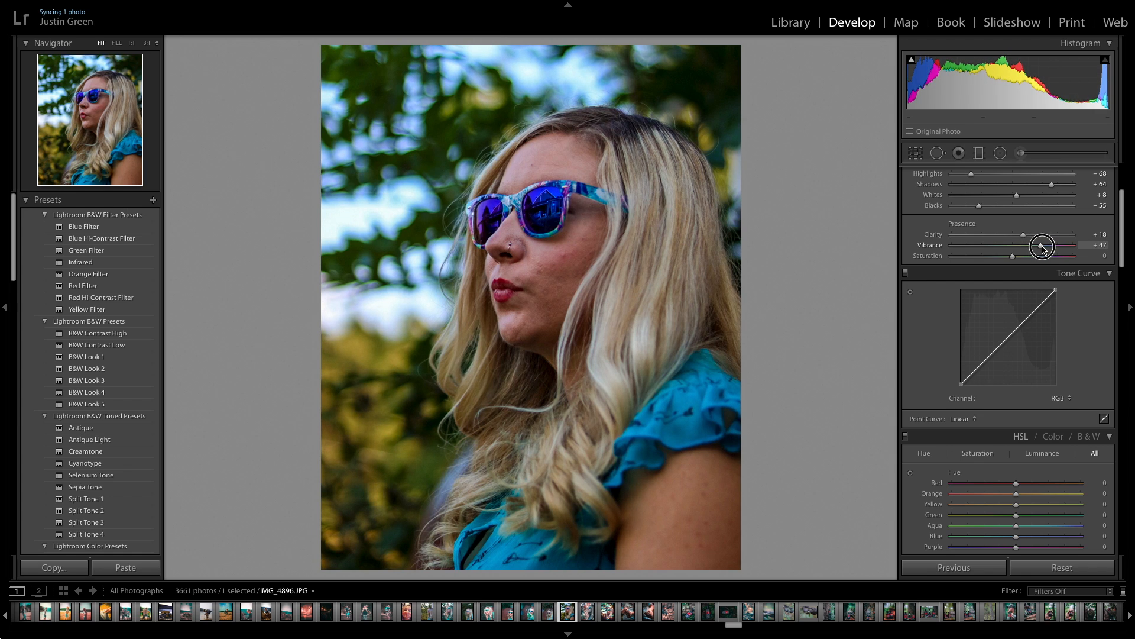
pyautogui.moveTo(1043, 248); pyautogui.dragTo(1047, 249)
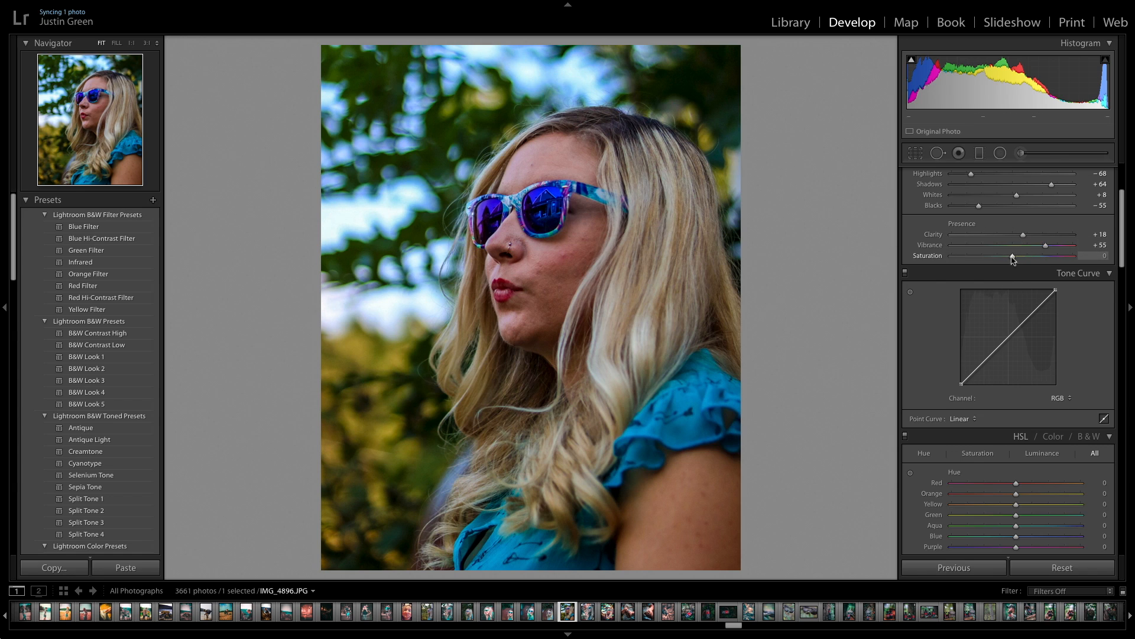
pyautogui.moveTo(1014, 259); pyautogui.dragTo(1007, 259)
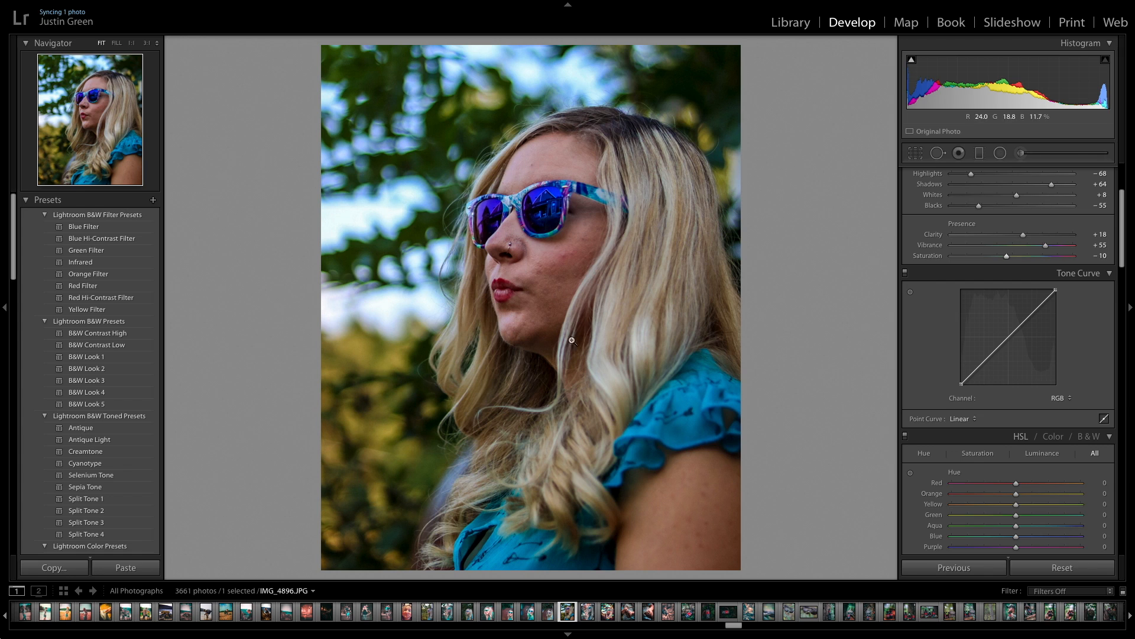
# - Raise the RGB tone curve's black point for a faded look and add a shadow point that pulls the dark tones down
pyautogui.moveTo(1123, 243); pyautogui.dragTo(1123, 258)
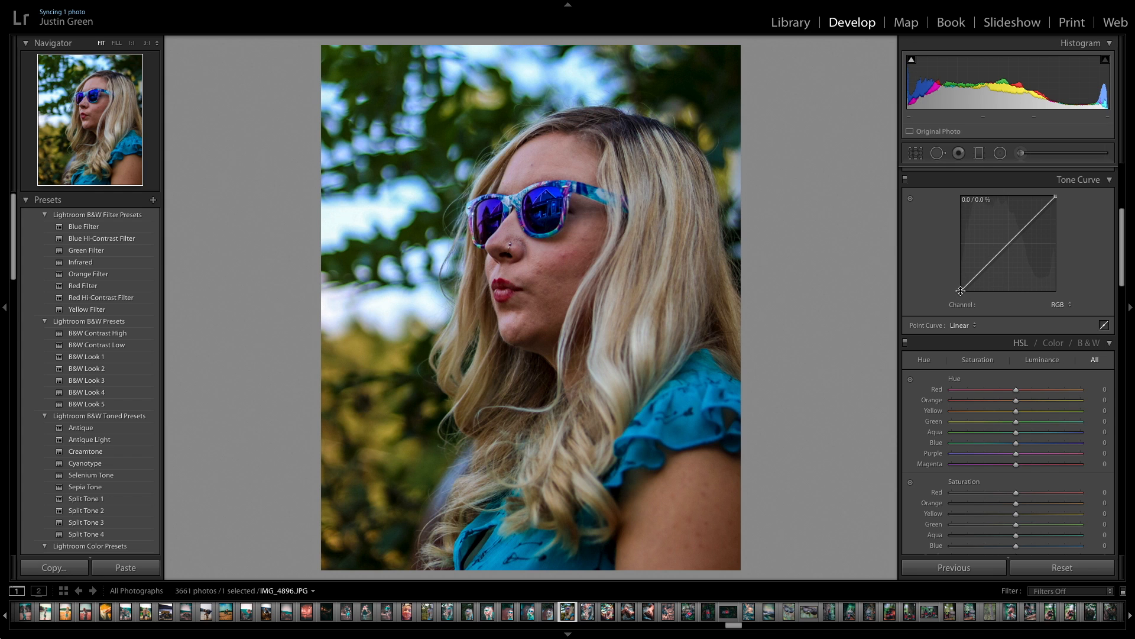
pyautogui.moveTo(961, 290); pyautogui.dragTo(946, 270)
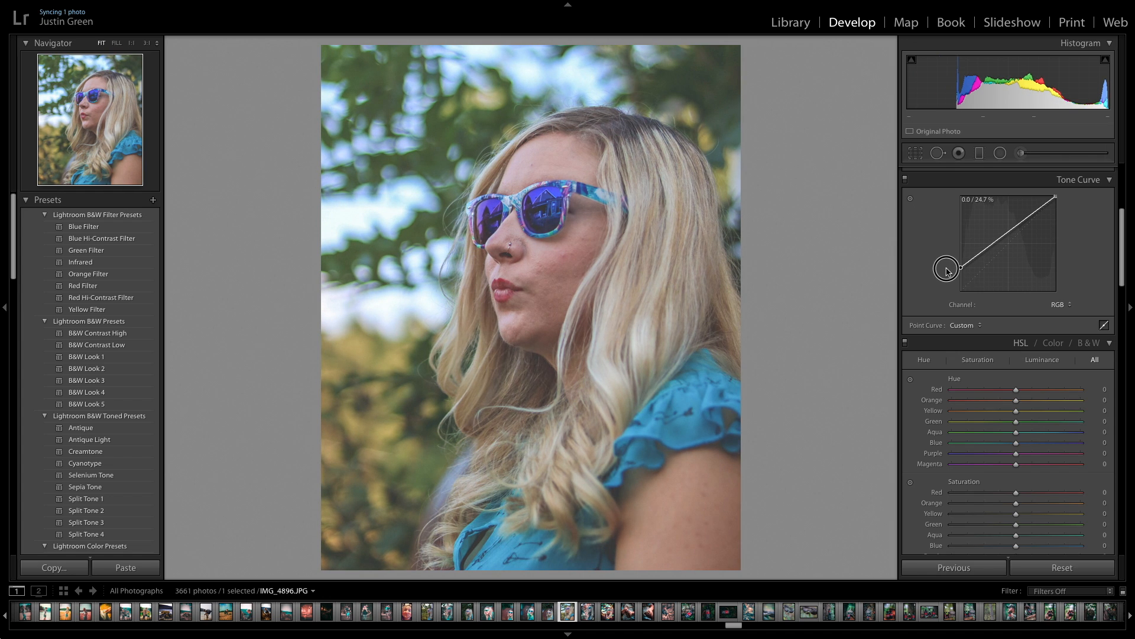
pyautogui.moveTo(946, 271); pyautogui.dragTo(946, 272)
pyautogui.moveTo(946, 270); pyautogui.dragTo(983, 267)
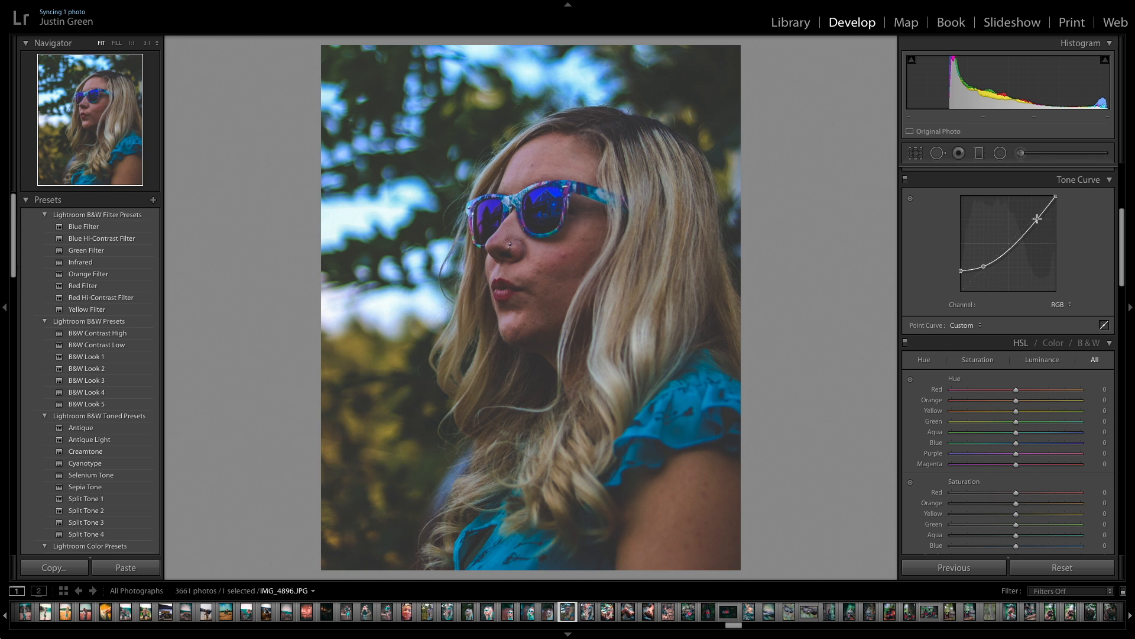
# - Bring the tone curve's midtones back to about the diagonal with a centre point and anchor its highlights
pyautogui.moveTo(1010, 244); pyautogui.dragTo(1012, 247)
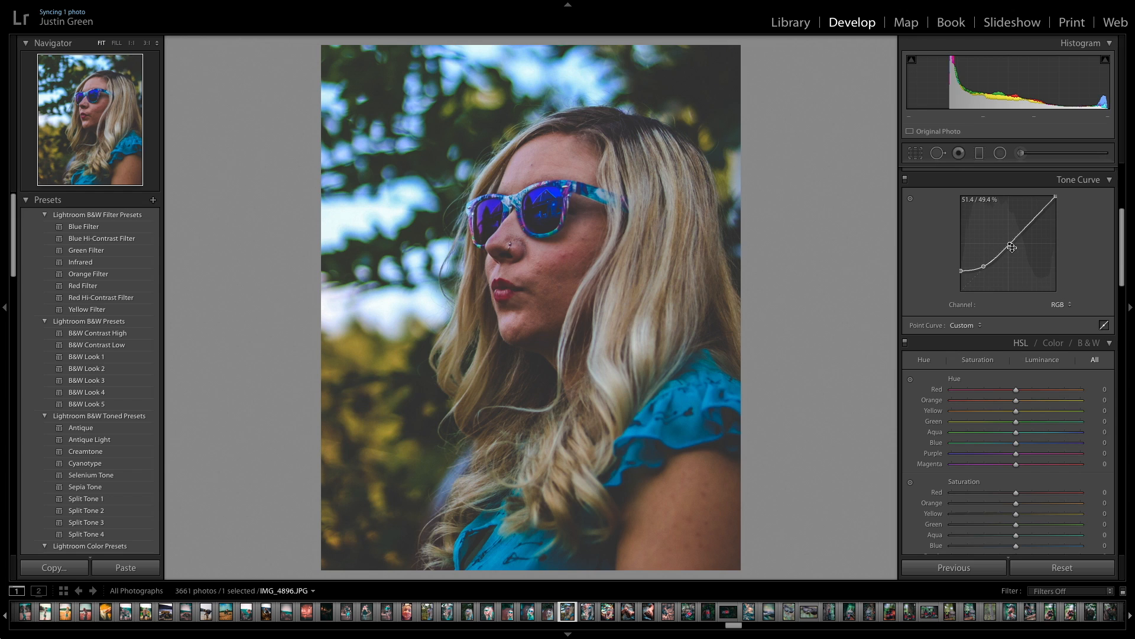
pyautogui.click(1033, 220)
pyautogui.moveTo(1034, 221); pyautogui.dragTo(1035, 221)
pyautogui.moveTo(1010, 244); pyautogui.dragTo(1011, 244)
pyautogui.doubleClick(1011, 244)
pyautogui.click(1008, 248)
# - Set the photo's Sharpening Amount to 74
pyautogui.moveTo(1123, 253); pyautogui.dragTo(1126, 267)
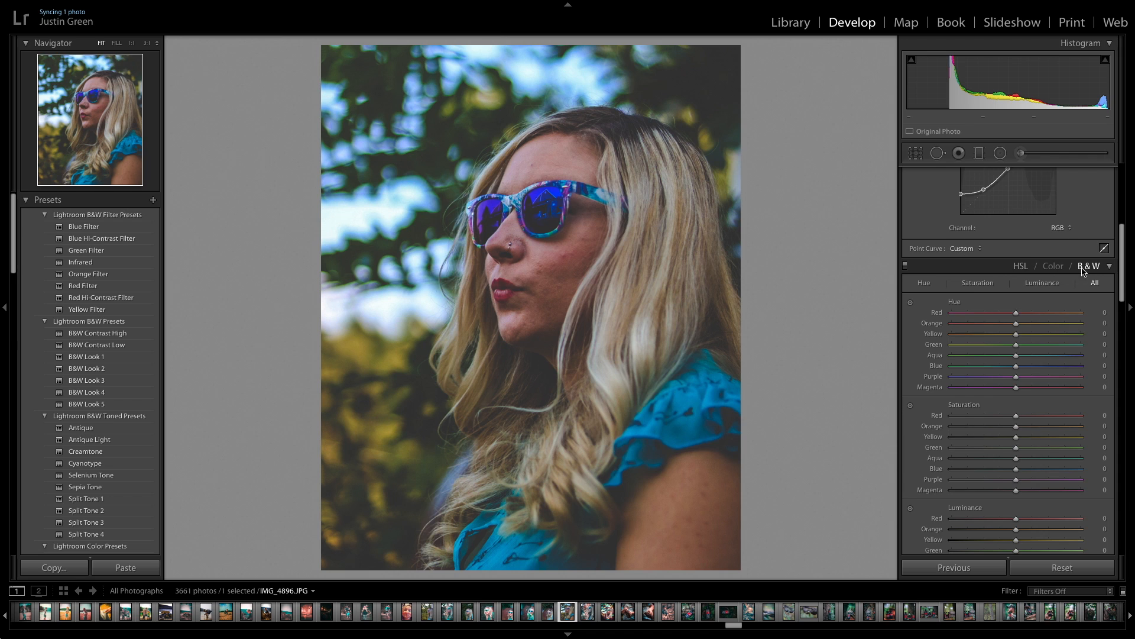
pyautogui.moveTo(1123, 258); pyautogui.dragTo(1131, 392)
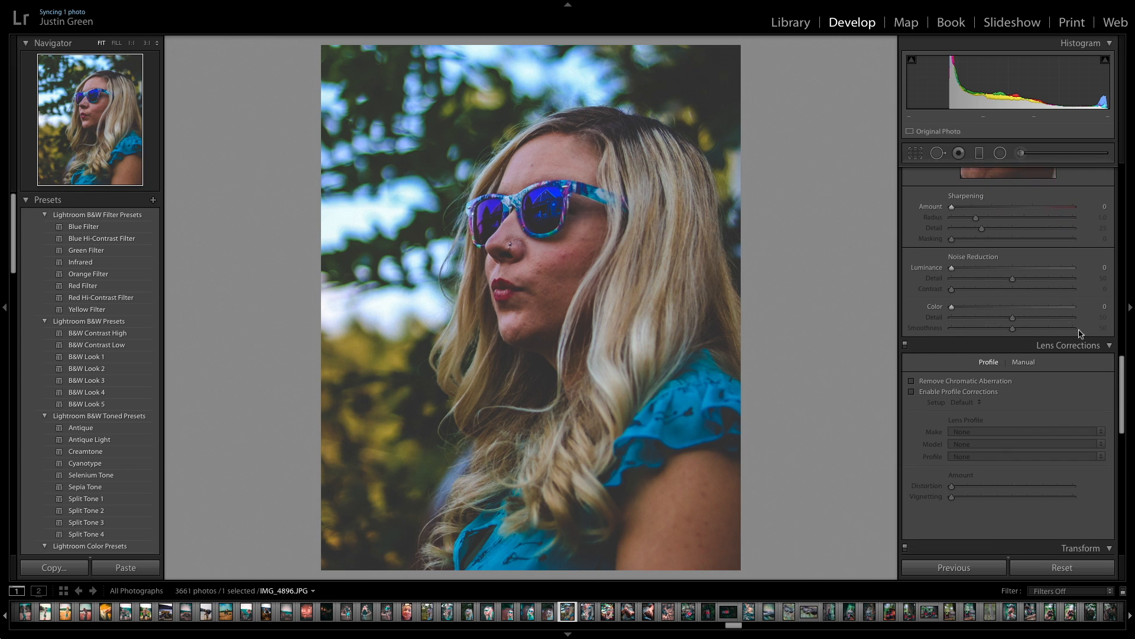
pyautogui.moveTo(954, 207); pyautogui.dragTo(1011, 216)
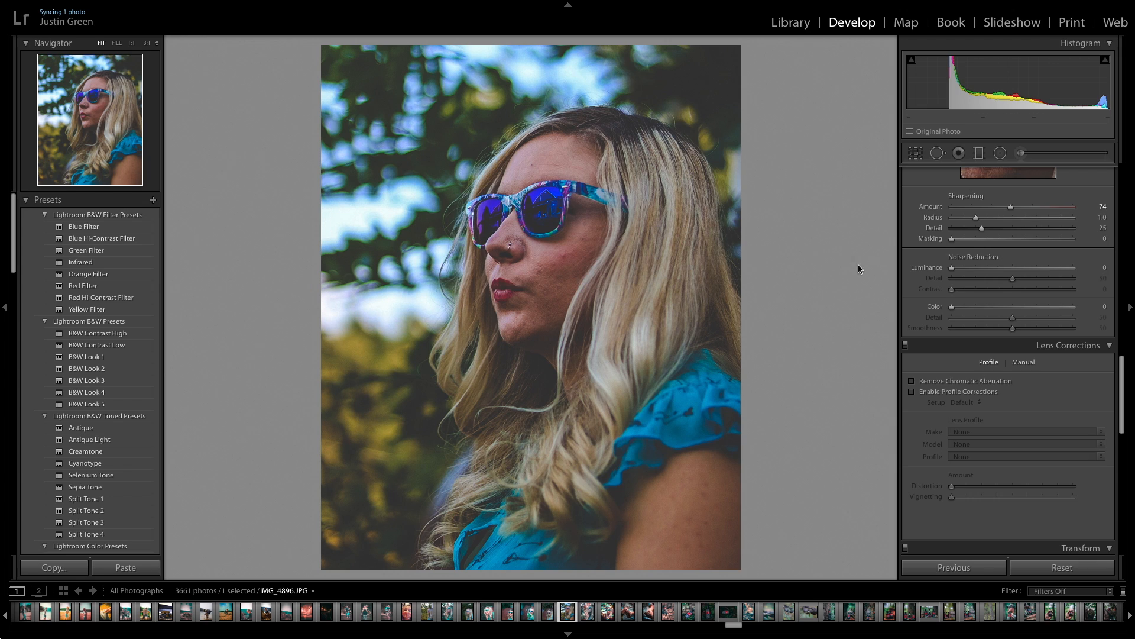
# - Set the Sharpening Masking to 100 with the mask preview shown, limiting sharpening to the strongest edges
pyautogui.press('alt')
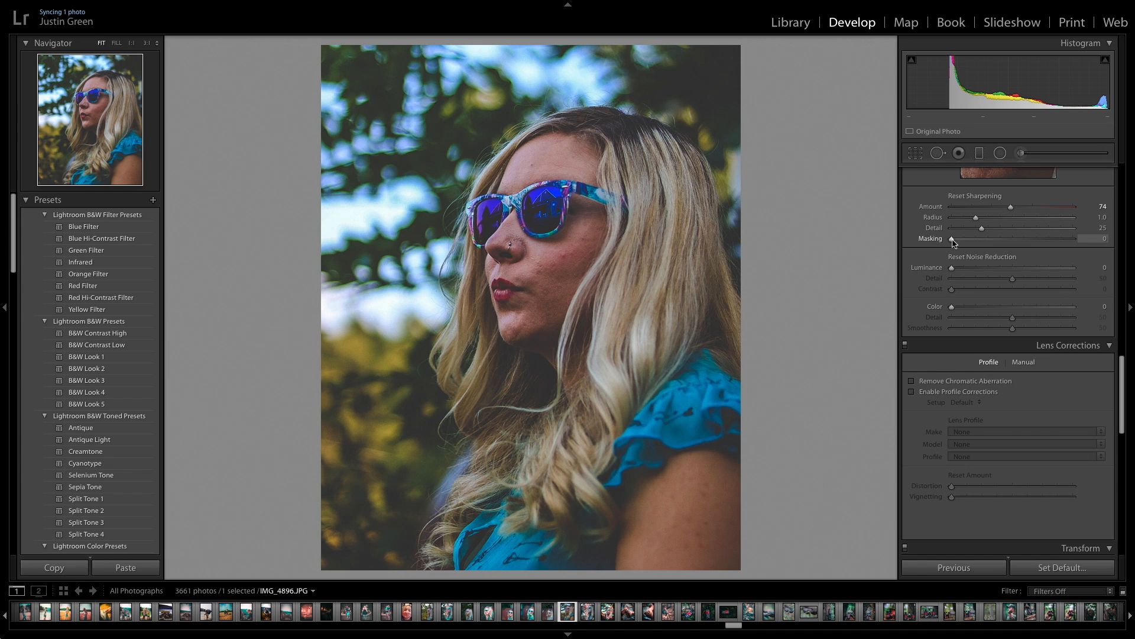
pyautogui.keyDown('alt'); pyautogui.click(952, 239); pyautogui.keyUp('alt')
pyautogui.moveTo(952, 239)
pyautogui.mouseDown()
pyautogui.moveTo(982, 241)
pyautogui.moveTo(958, 246)
pyautogui.mouseUp()
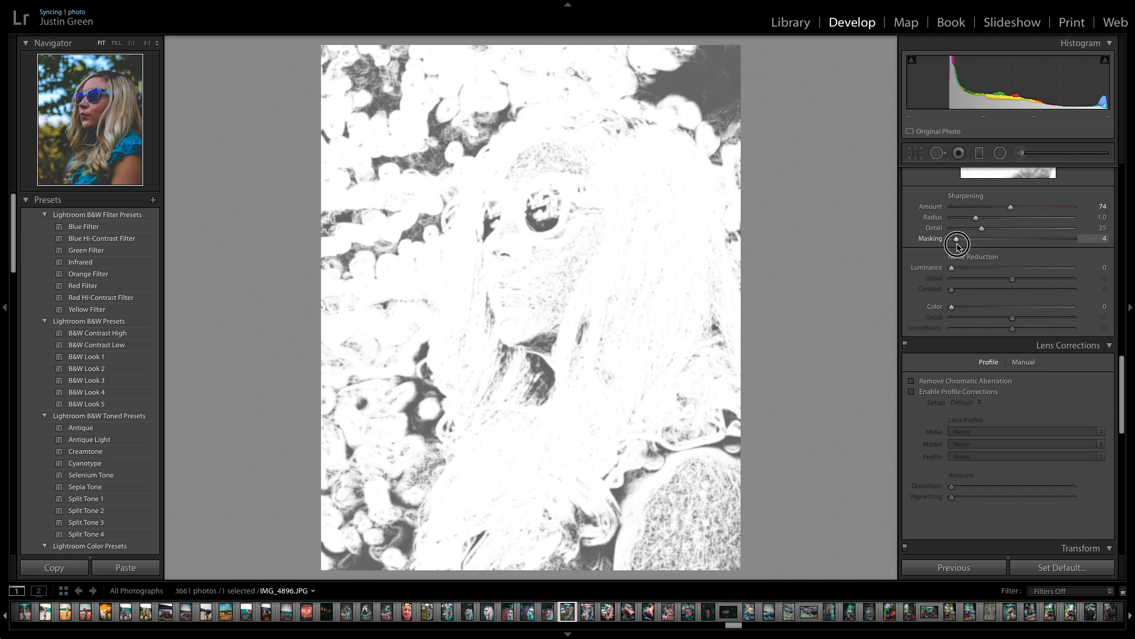
pyautogui.moveTo(958, 246); pyautogui.dragTo(1032, 245)
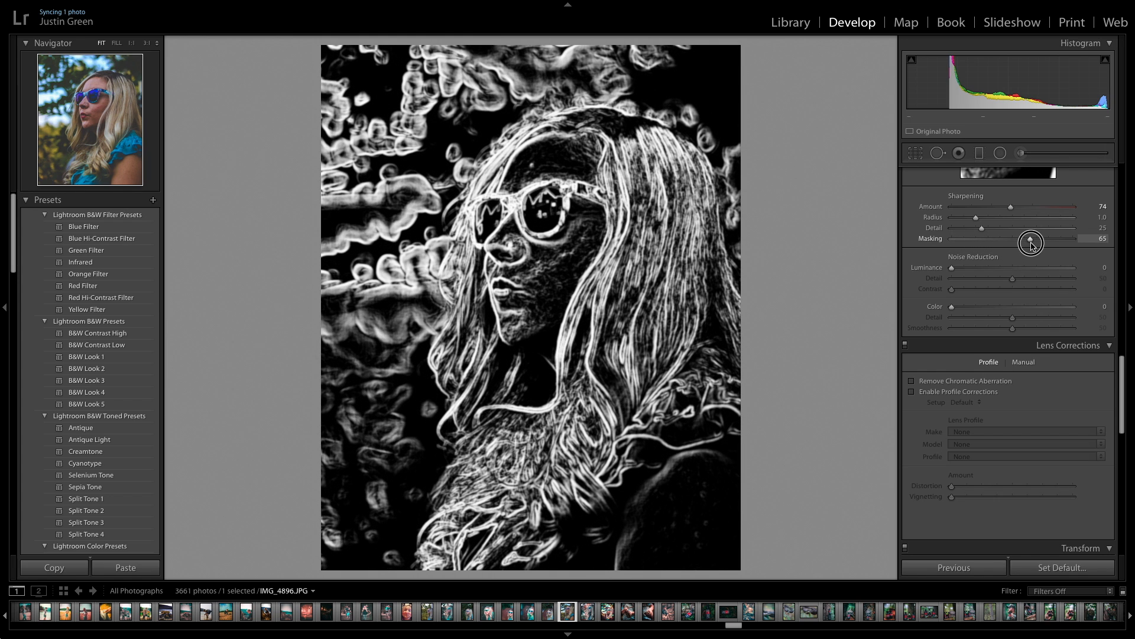
pyautogui.moveTo(1032, 245); pyautogui.dragTo(1050, 243)
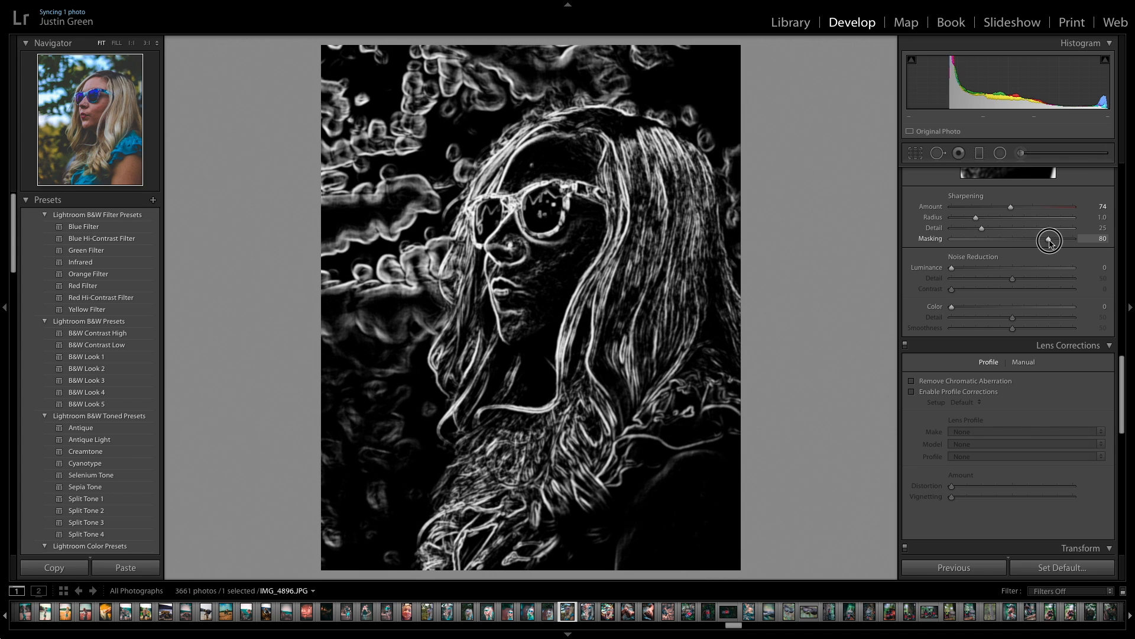
pyautogui.moveTo(1050, 242); pyautogui.dragTo(1076, 245)
pyautogui.keyDown('alt'); pyautogui.click(1076, 242); pyautogui.keyUp('alt')
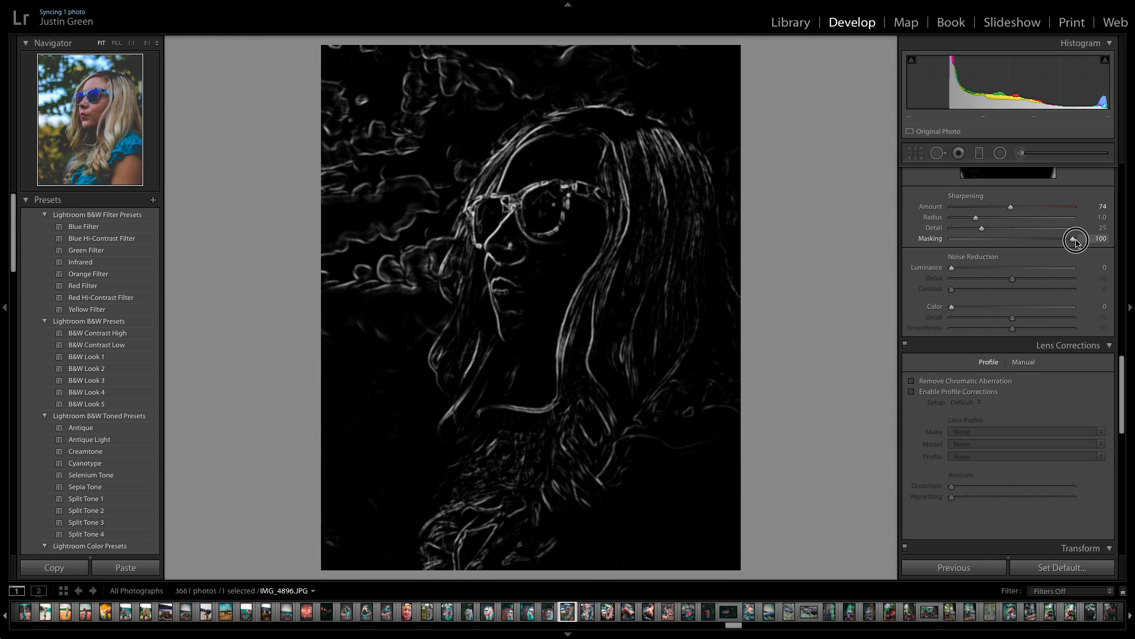
pyautogui.moveTo(1075, 240); pyautogui.dragTo(1076, 240)
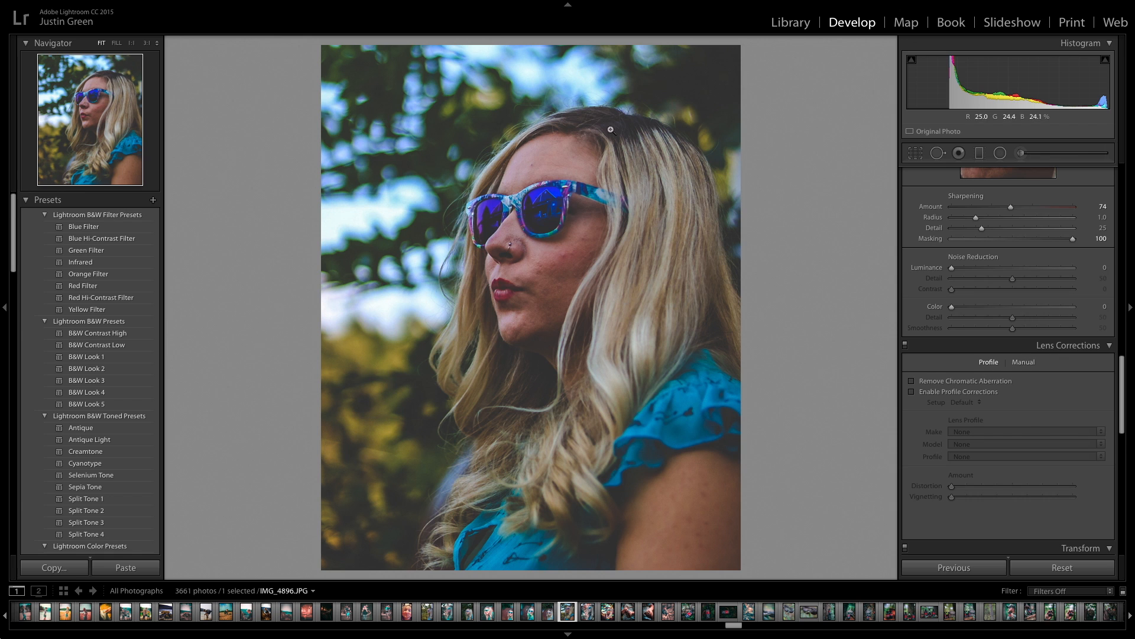
# - Set the Noise Reduction Luminance to 20 and check the hair, skin and sunglasses at 3:1 magnification
pyautogui.click(639, 177)
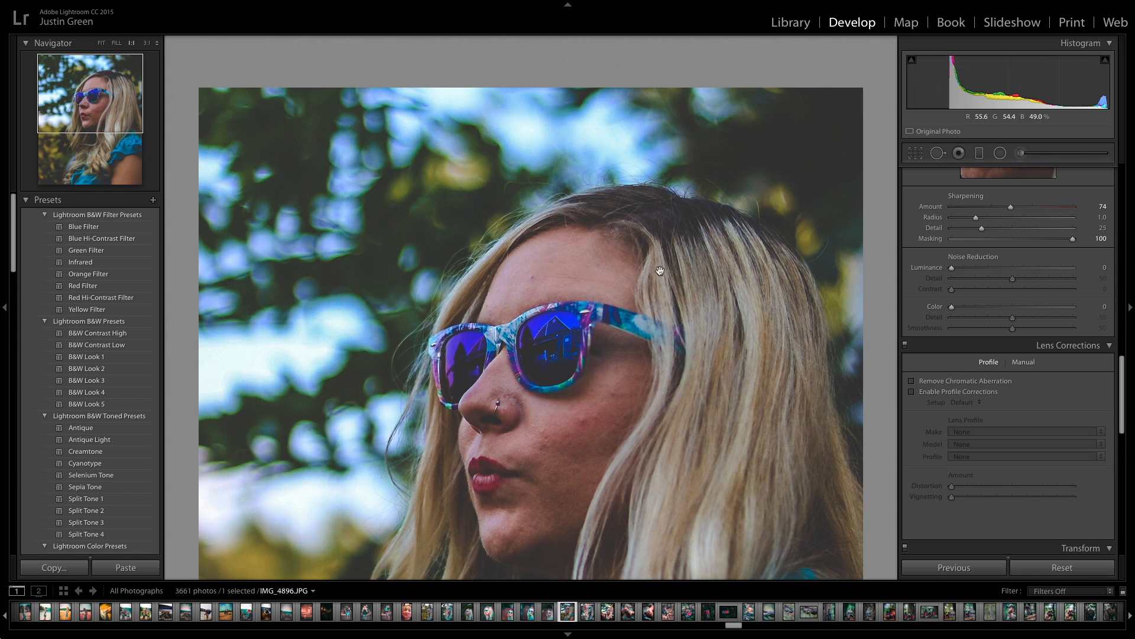
pyautogui.moveTo(657, 267); pyautogui.dragTo(668, 221)
pyautogui.click(147, 43)
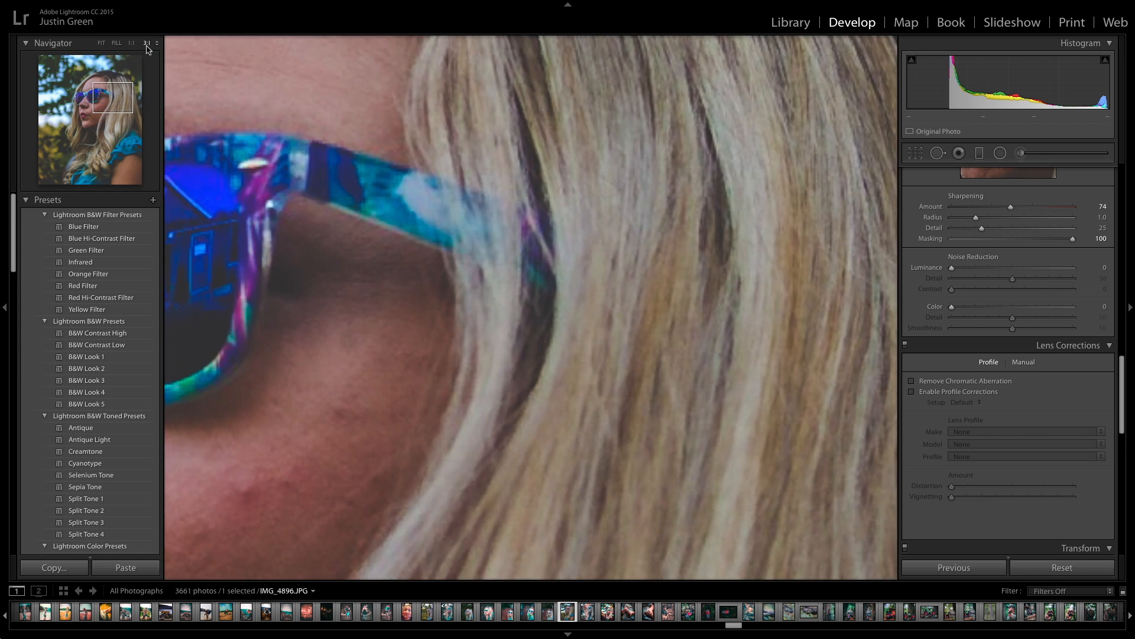
pyautogui.moveTo(531, 161); pyautogui.dragTo(618, 376)
pyautogui.moveTo(952, 269); pyautogui.dragTo(976, 268)
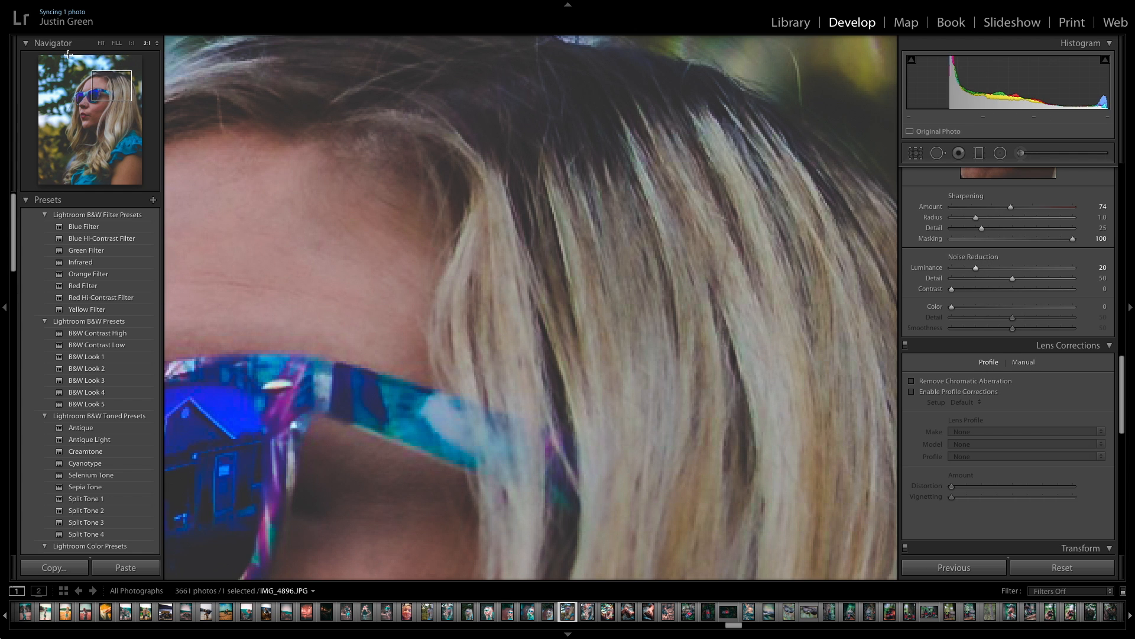
pyautogui.click(63, 76)
pyautogui.click(102, 43)
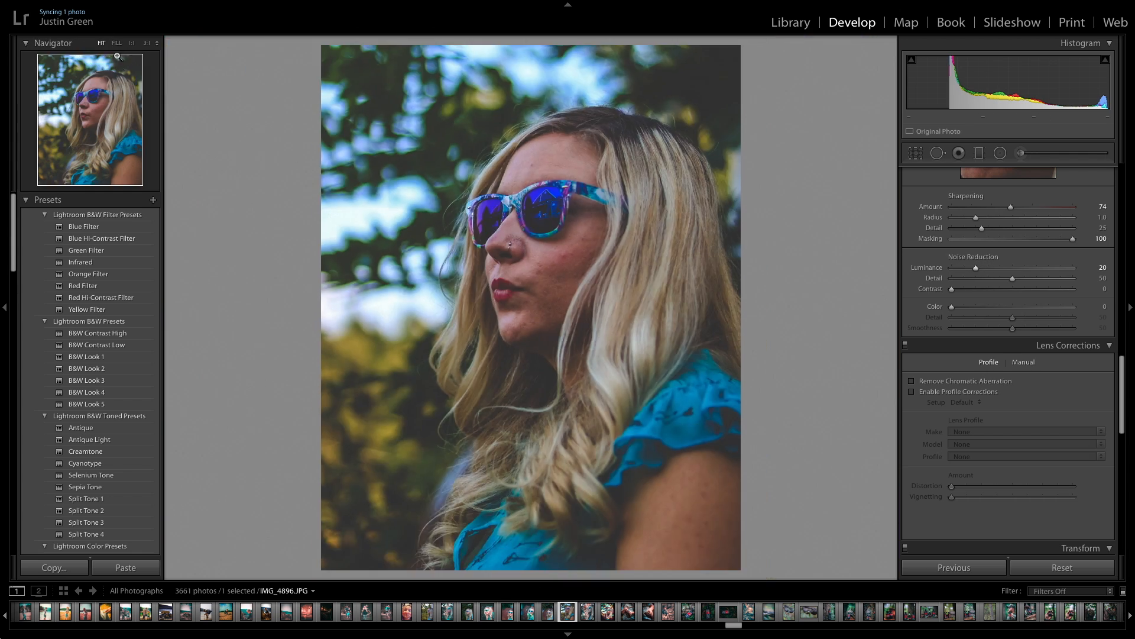
pyautogui.click(95, 99)
pyautogui.click(96, 99)
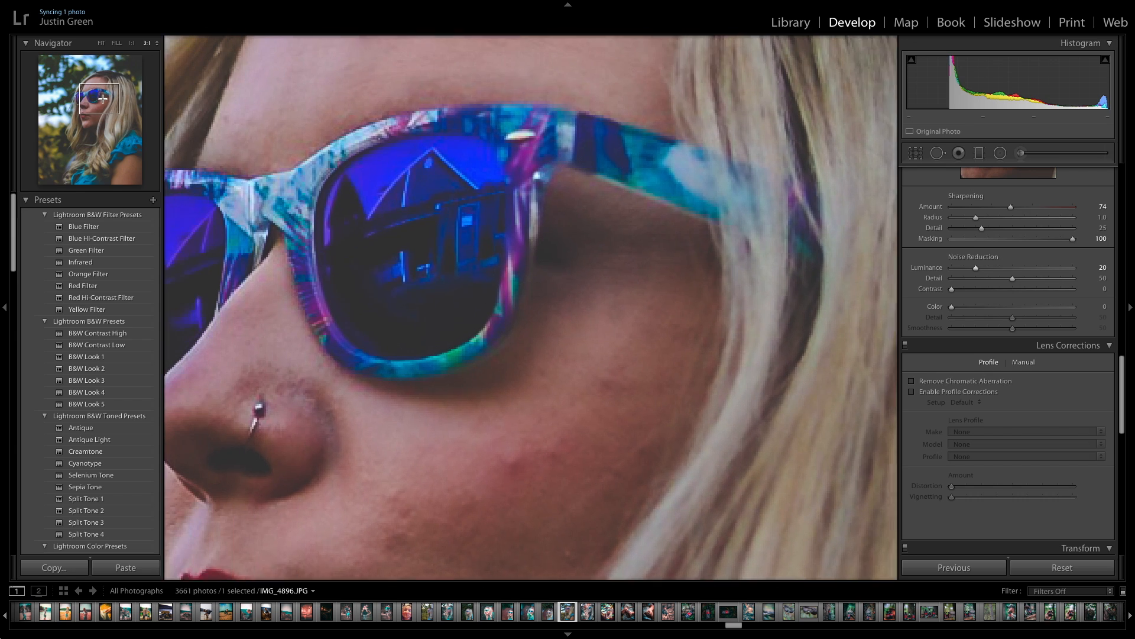
pyautogui.click(101, 43)
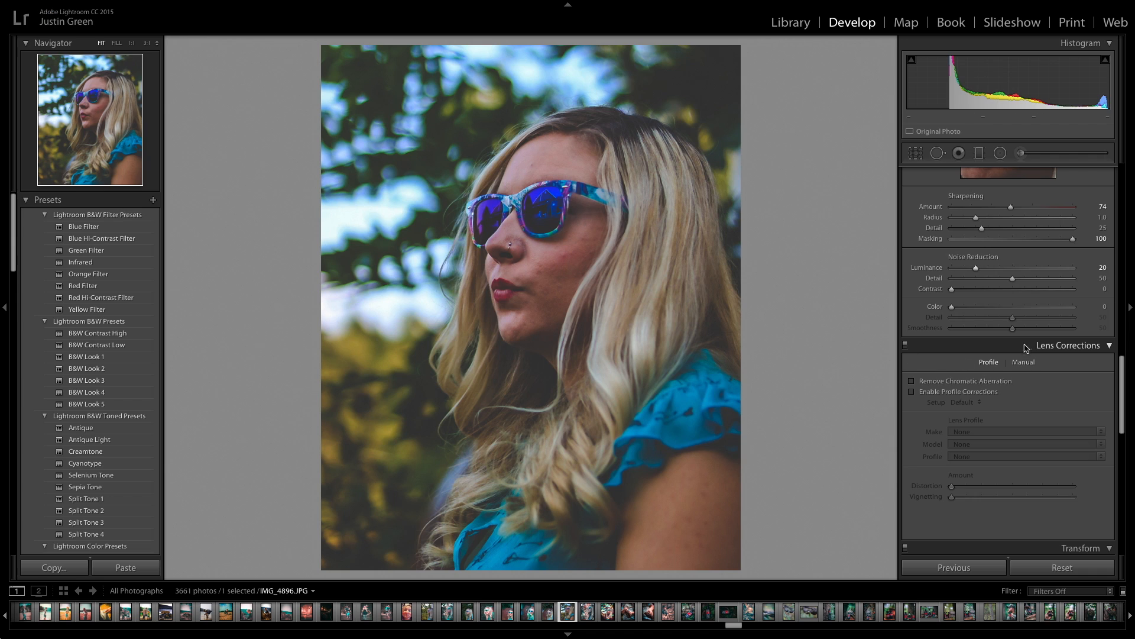
# - Enable Remove Chromatic Aberration in the photo's lens corrections
pyautogui.scroll(-2, 1123, 381)
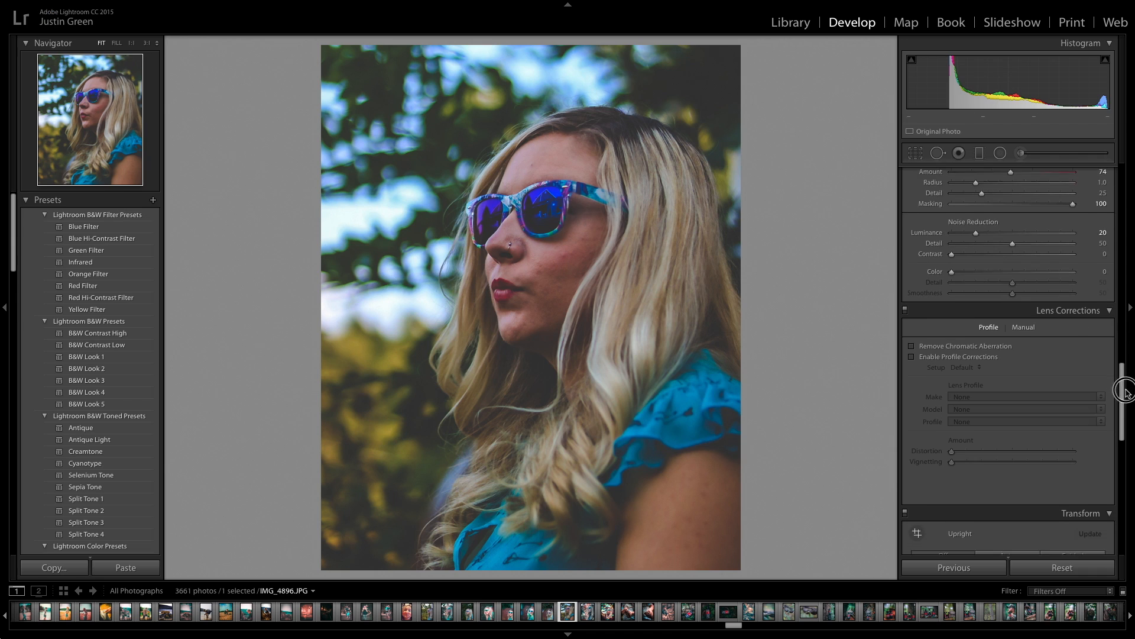
pyautogui.scroll(-3, 1122, 381)
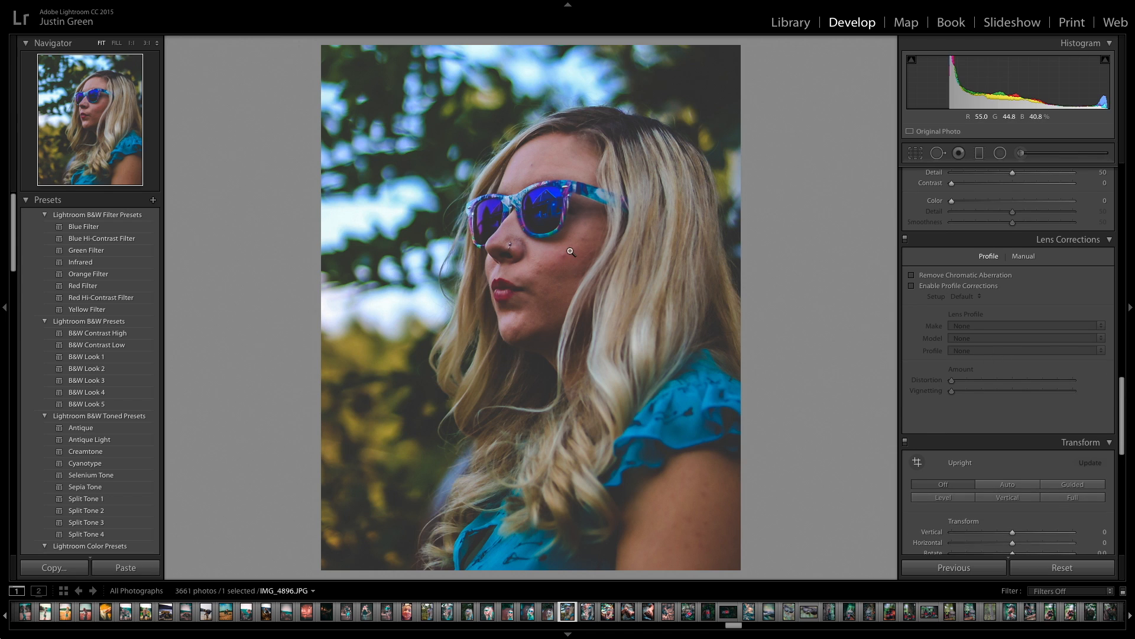
pyautogui.click(912, 275)
# - Try the Auto Upright correction on the photo and switch Upright back to Off
pyautogui.moveTo(1124, 395); pyautogui.dragTo(1118, 457)
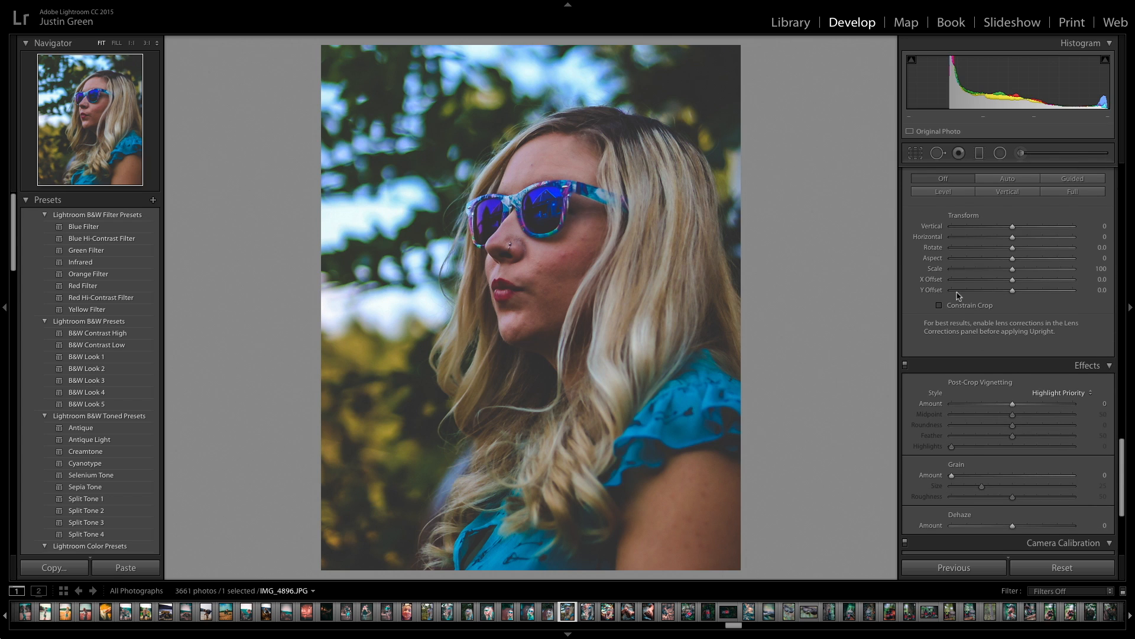
pyautogui.click(1007, 179)
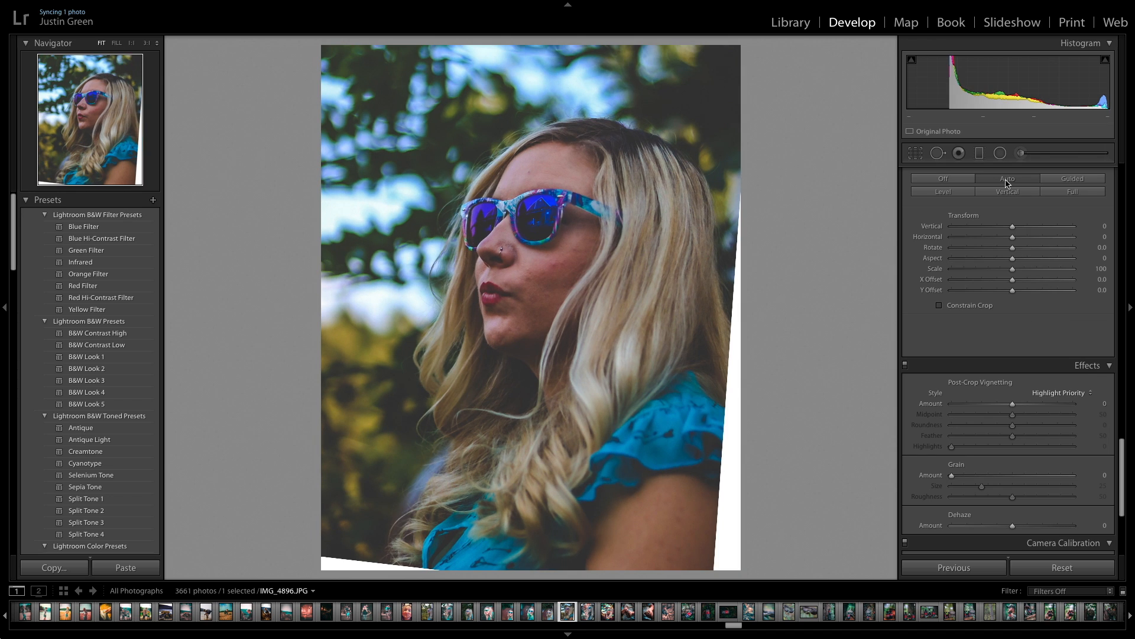
pyautogui.click(959, 180)
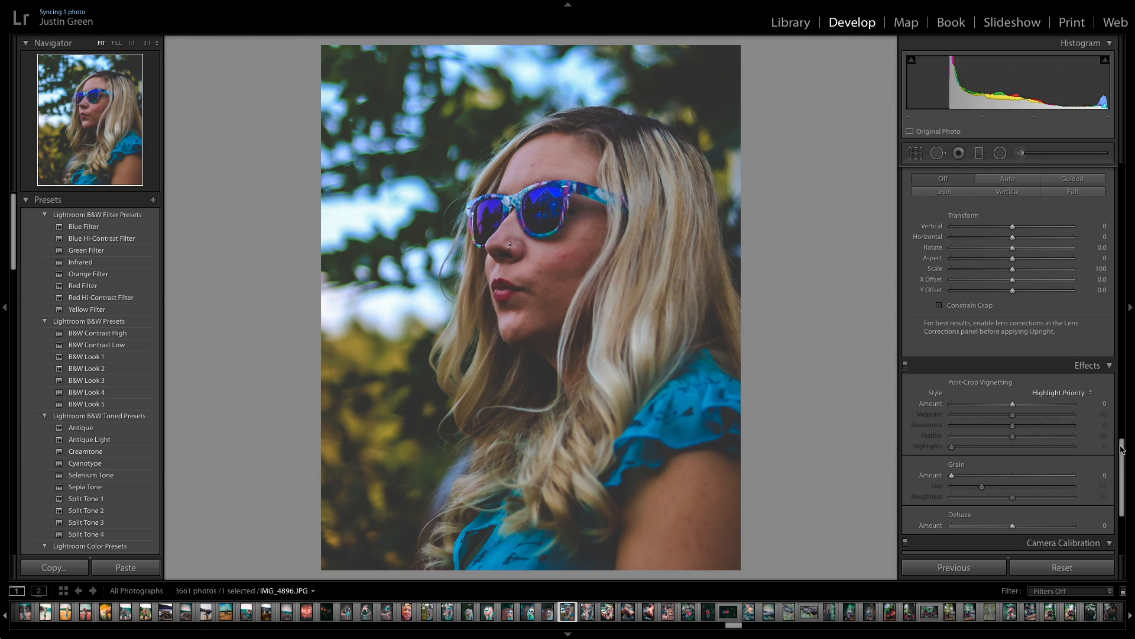
# - Try the Post-Crop Vignetting Amount and a slight Grain Amount, and return both to 0
pyautogui.scroll(-3, 1118, 449)
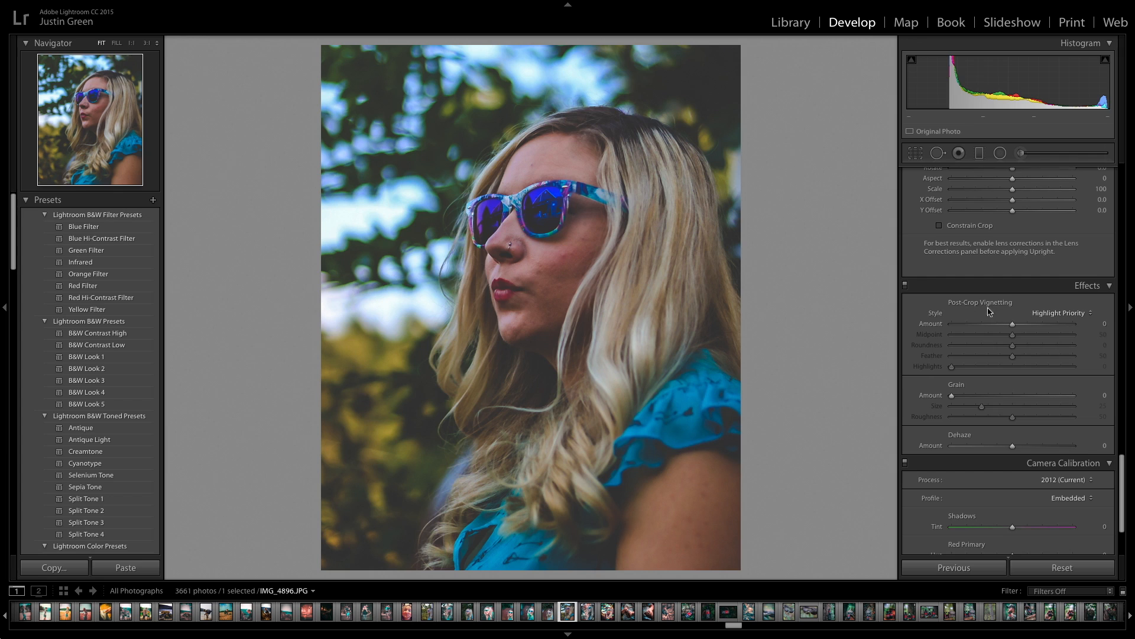
pyautogui.moveTo(1013, 326)
pyautogui.mouseDown()
pyautogui.moveTo(943, 328)
pyautogui.moveTo(1059, 328)
pyautogui.moveTo(966, 330)
pyautogui.moveTo(1015, 331)
pyautogui.mouseUp()
pyautogui.doubleClick(1013, 325)
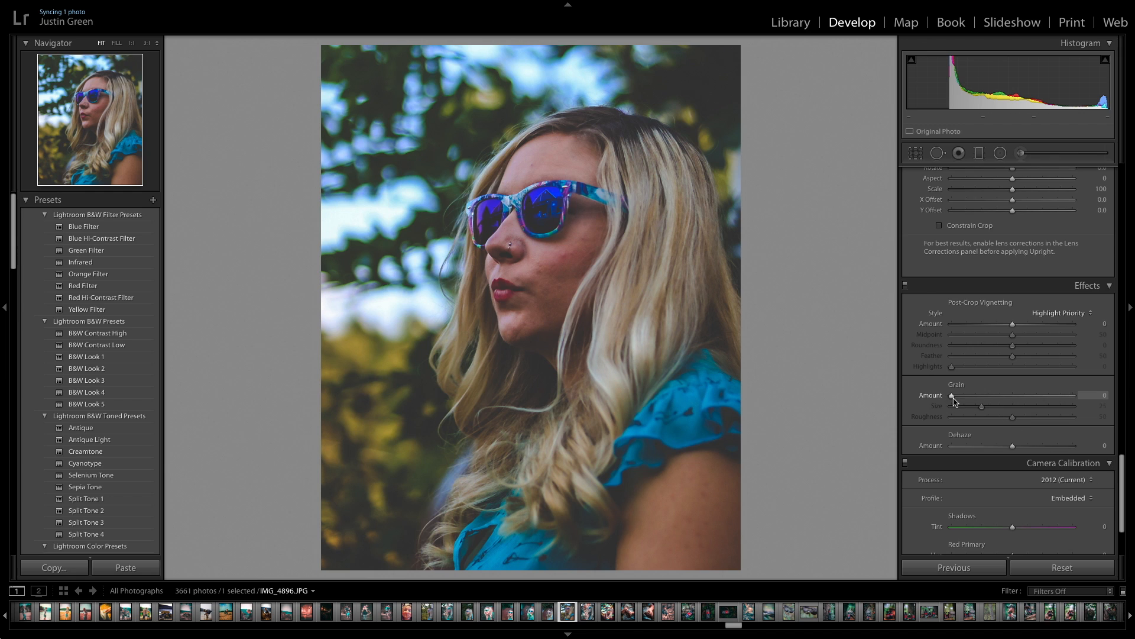
pyautogui.moveTo(952, 399)
pyautogui.mouseDown()
pyautogui.moveTo(1012, 398)
pyautogui.moveTo(959, 399)
pyautogui.mouseUp()
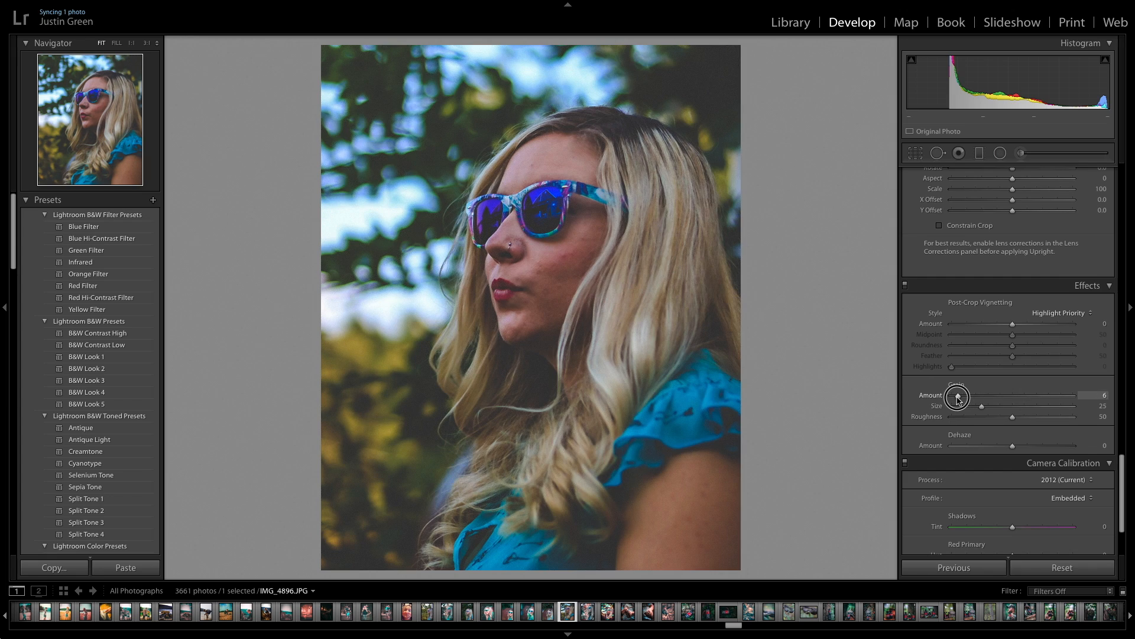
pyautogui.moveTo(958, 400); pyautogui.dragTo(914, 398)
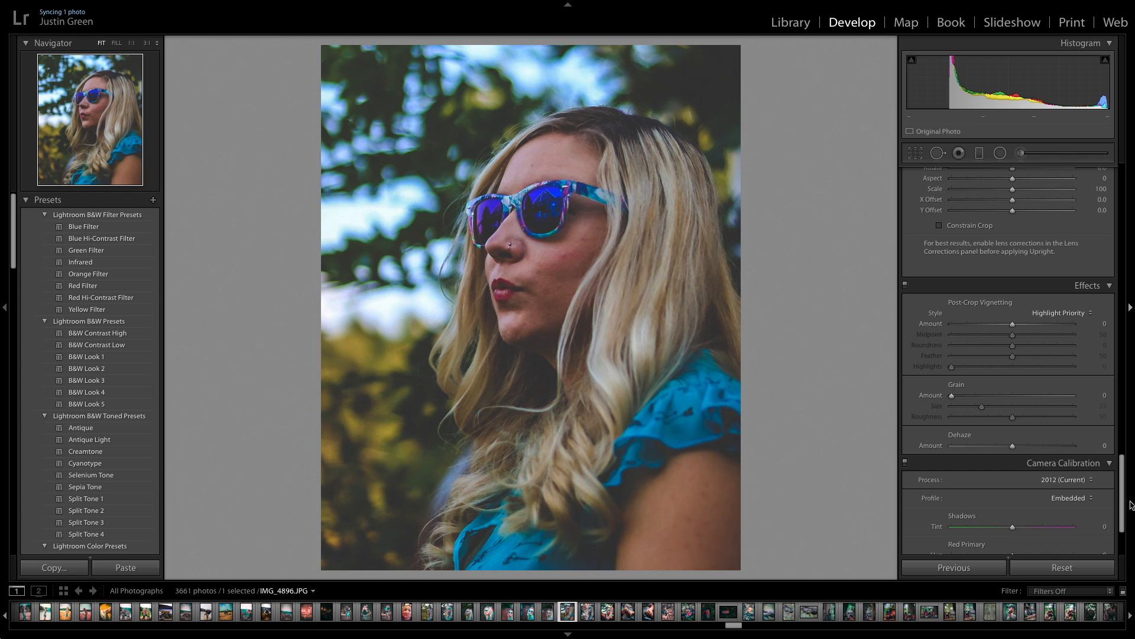
# - Set the Camera Calibration Shadows Tint to +21
pyautogui.moveTo(1124, 469); pyautogui.dragTo(1122, 489)
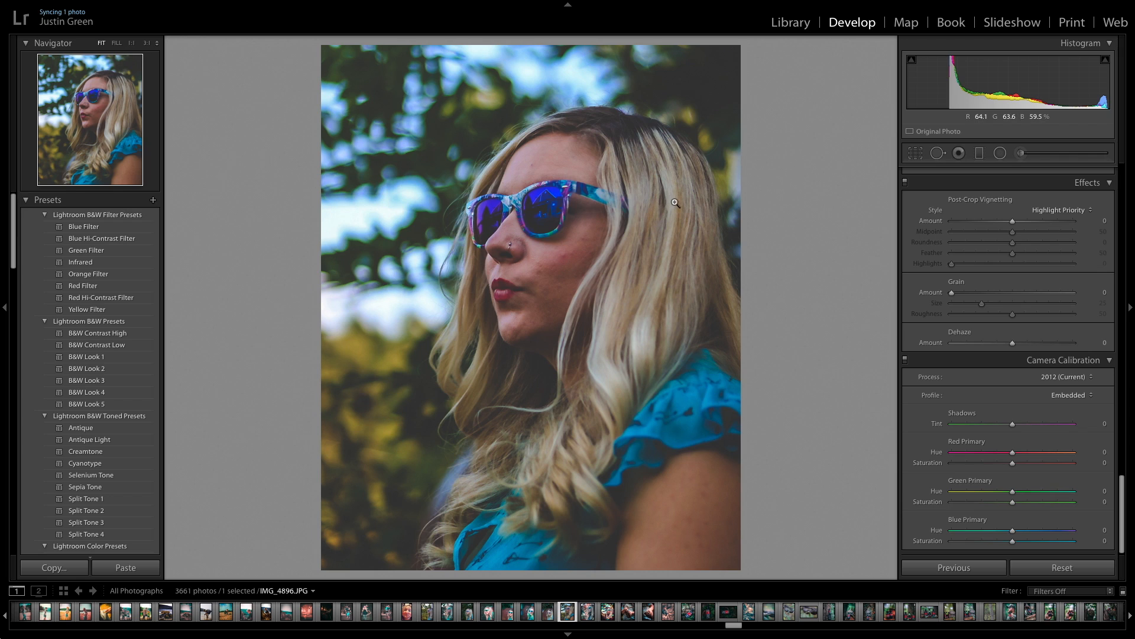
pyautogui.click(1124, 518)
pyautogui.moveTo(1015, 427)
pyautogui.mouseDown()
pyautogui.moveTo(926, 428)
pyautogui.moveTo(1117, 434)
pyautogui.moveTo(1015, 432)
pyautogui.mouseUp()
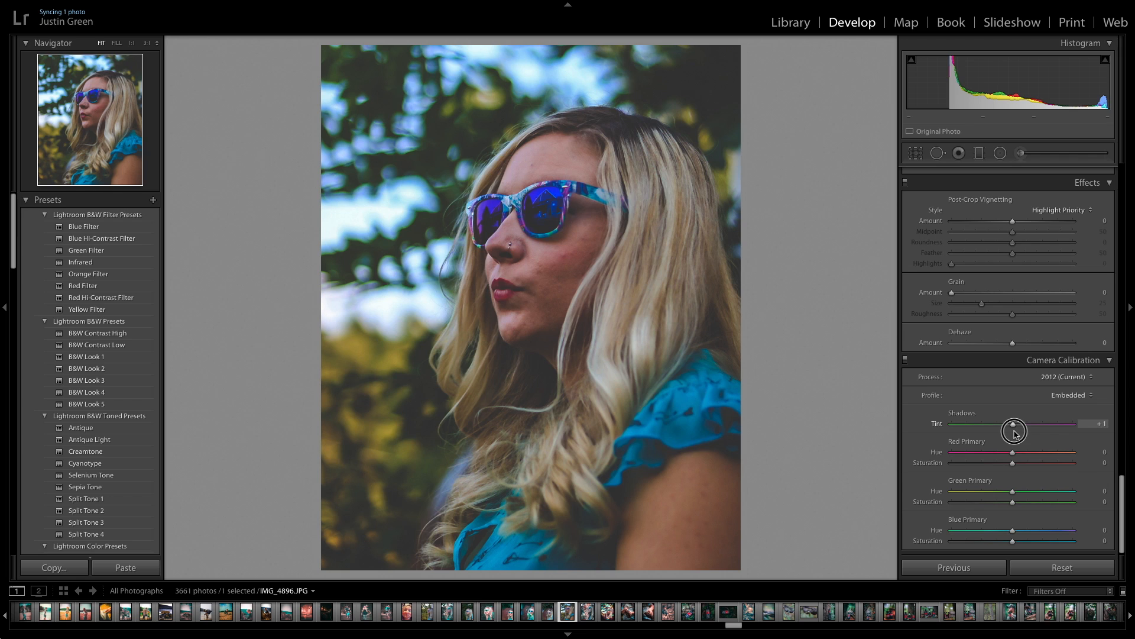
pyautogui.moveTo(1015, 433); pyautogui.dragTo(1026, 433)
pyautogui.click(1026, 425)
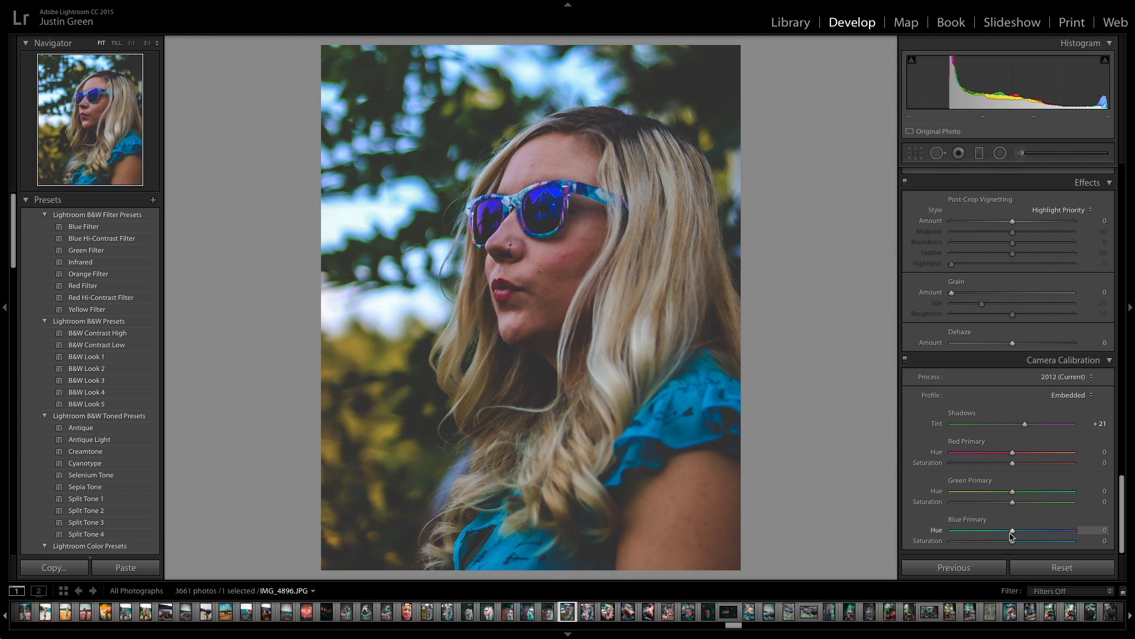
# - Shift the Camera Calibration Blue Primary Hue to -57, then try strong Saturation and lower it to -33
pyautogui.moveTo(1011, 534); pyautogui.dragTo(983, 535)
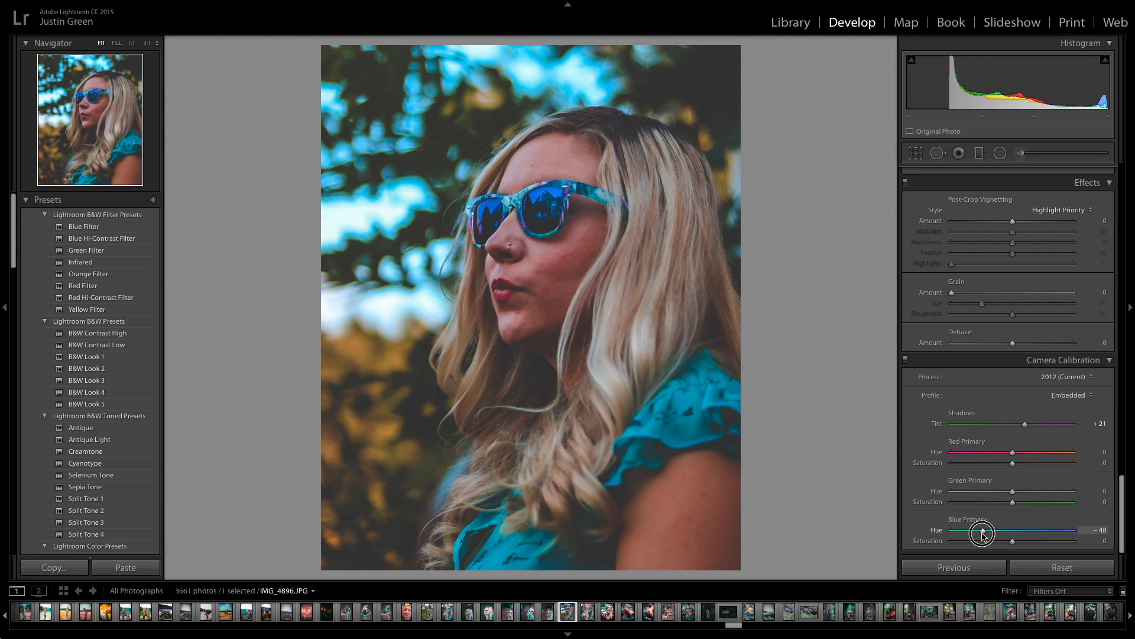
pyautogui.moveTo(983, 535); pyautogui.dragTo(978, 532)
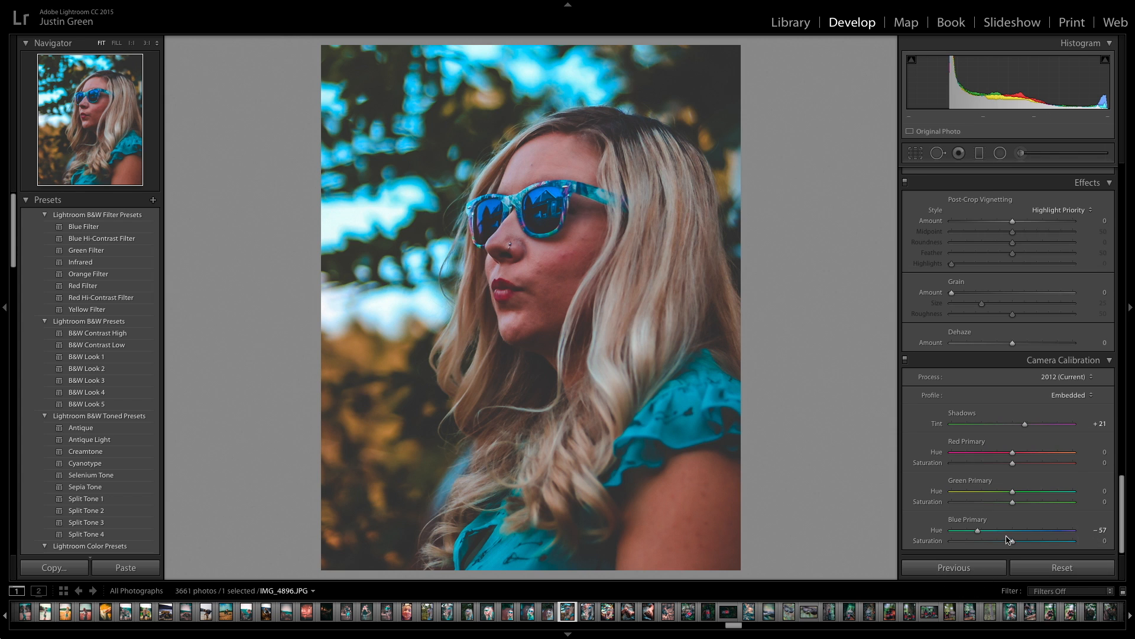
pyautogui.moveTo(1014, 543); pyautogui.dragTo(1084, 537)
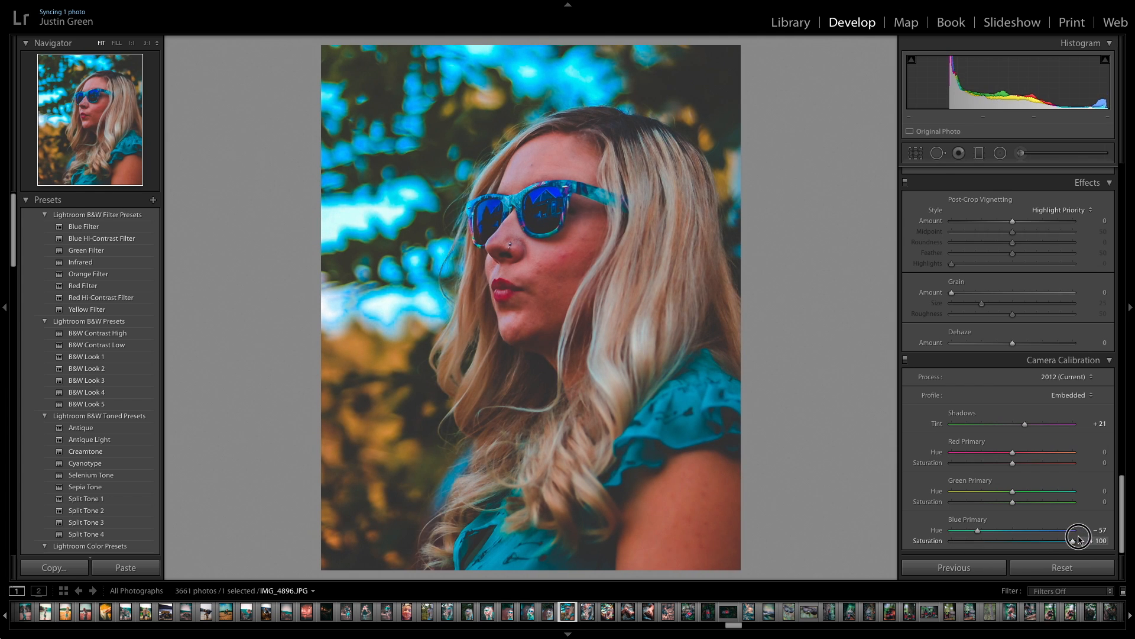
pyautogui.moveTo(1078, 539); pyautogui.dragTo(993, 544)
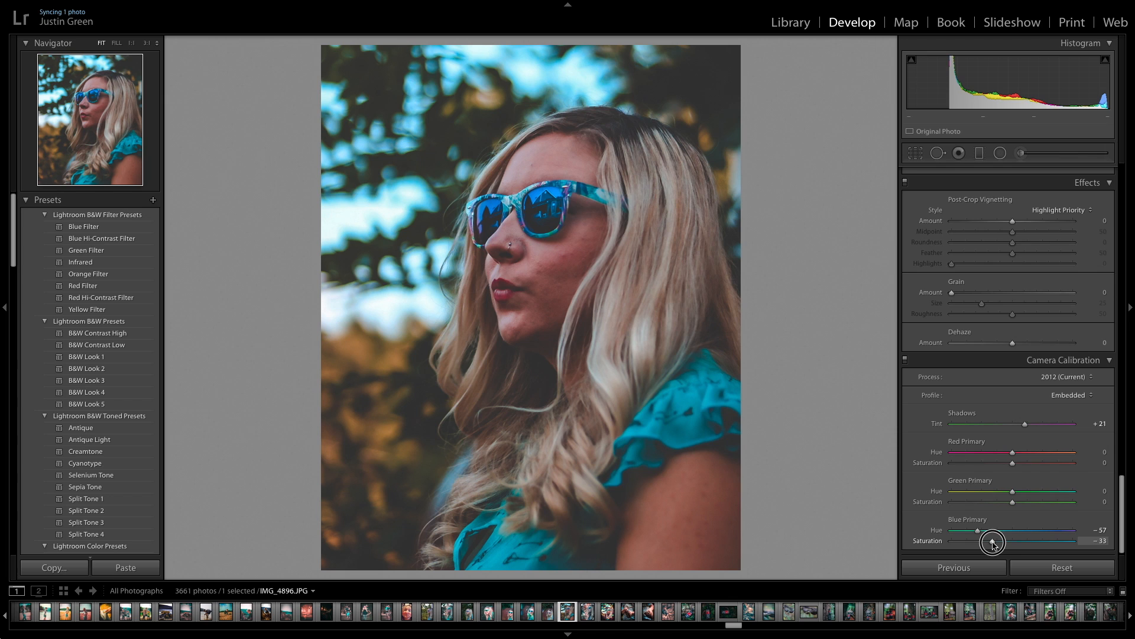
# - Set the Camera Calibration Blue Primary Saturation to -92, resetting it once to compare the effect
pyautogui.moveTo(993, 543); pyautogui.dragTo(957, 544)
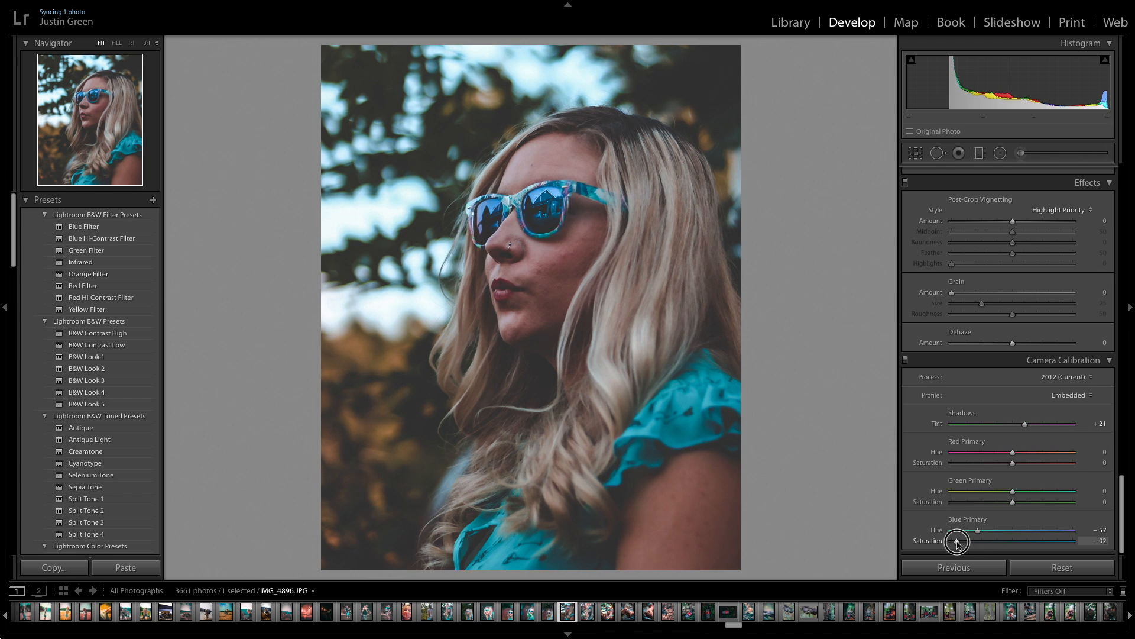
pyautogui.doubleClick(958, 541)
pyautogui.moveTo(1016, 545); pyautogui.dragTo(957, 548)
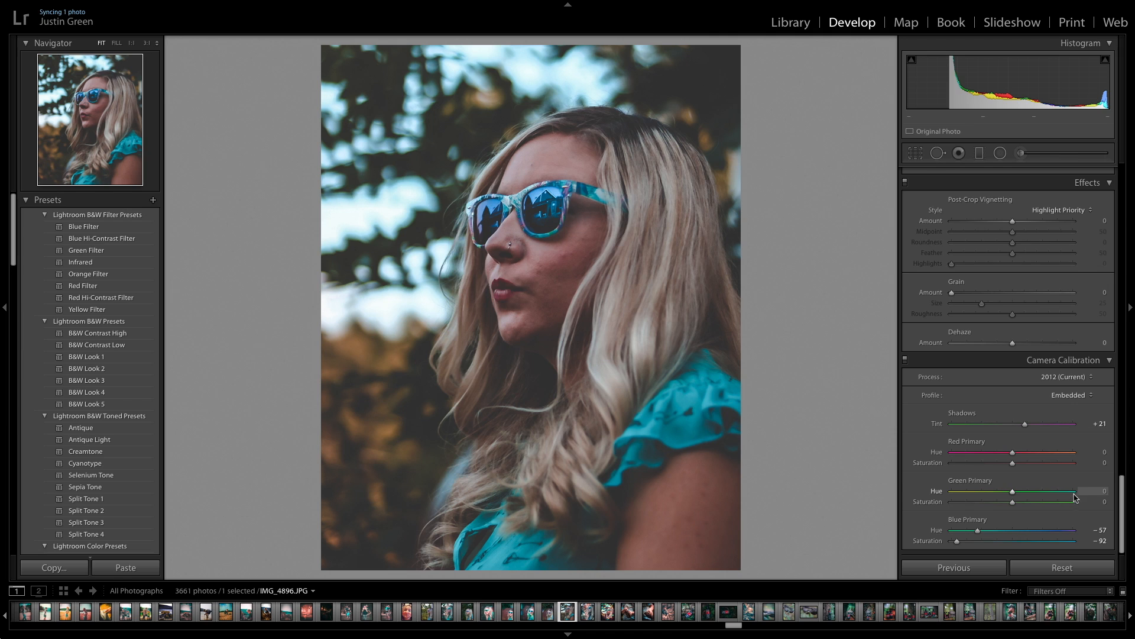
# - Try a positive Green Primary Hue and return it to 0, then raise the Green Primary Saturation to +67
pyautogui.click(1012, 492)
pyautogui.moveTo(1013, 493); pyautogui.dragTo(1035, 494)
pyautogui.doubleClick(1035, 493)
pyautogui.moveTo(1015, 506); pyautogui.dragTo(1044, 506)
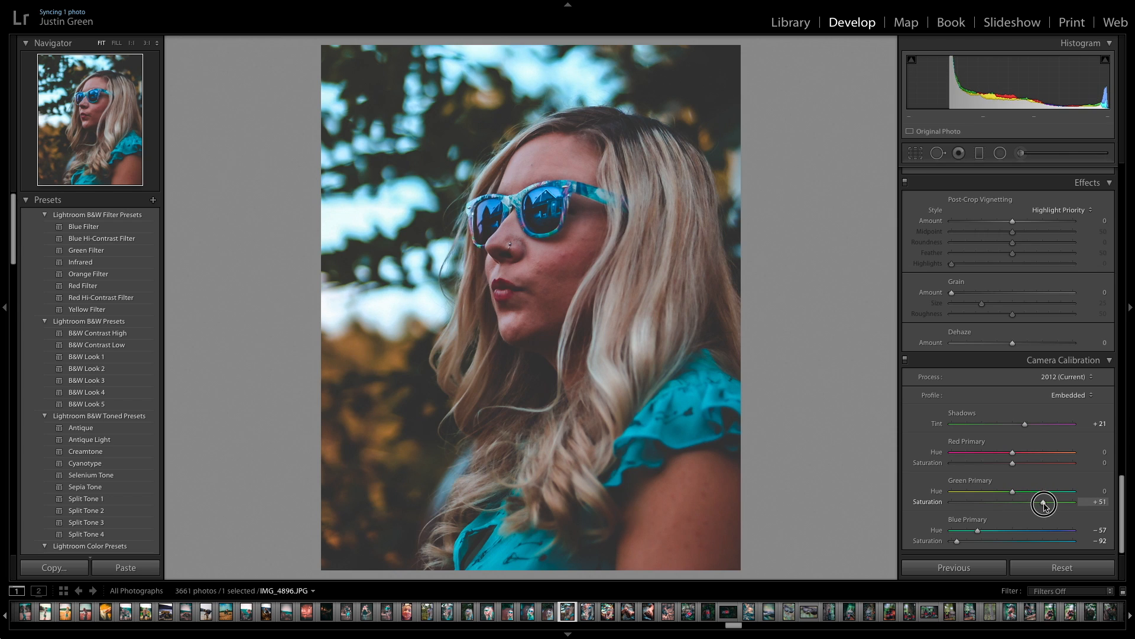
pyautogui.moveTo(1044, 506); pyautogui.dragTo(1042, 506)
pyautogui.moveTo(1042, 506); pyautogui.dragTo(1056, 508)
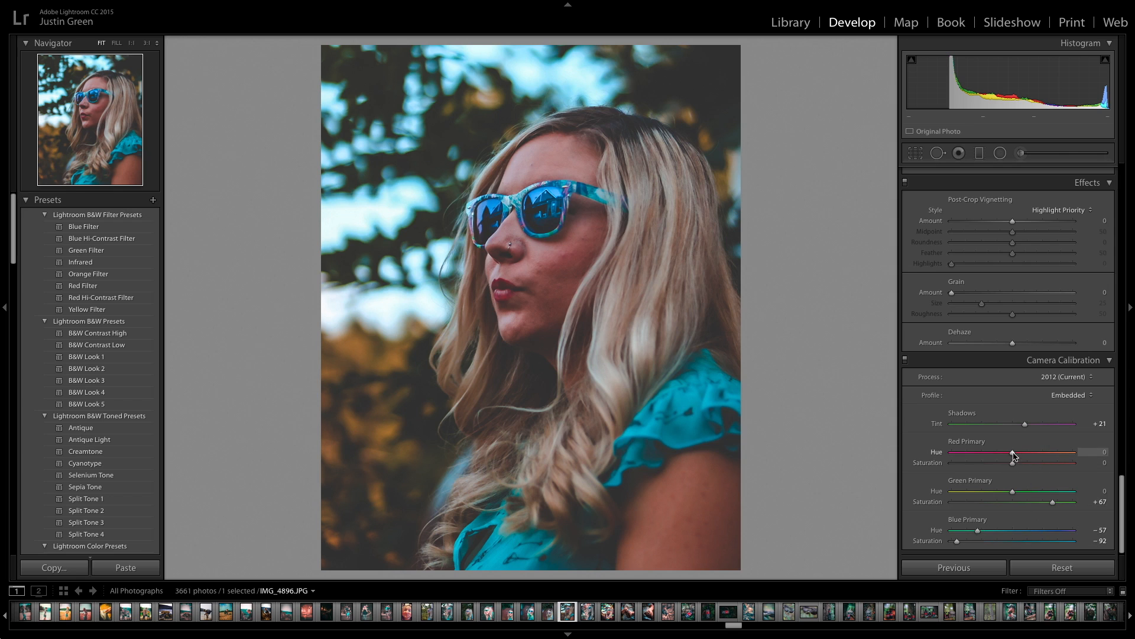
# - Set the Camera Calibration Red Primary Hue to +37 and its Saturation to -60
pyautogui.moveTo(1012, 455); pyautogui.dragTo(1036, 455)
pyautogui.doubleClick(1035, 455)
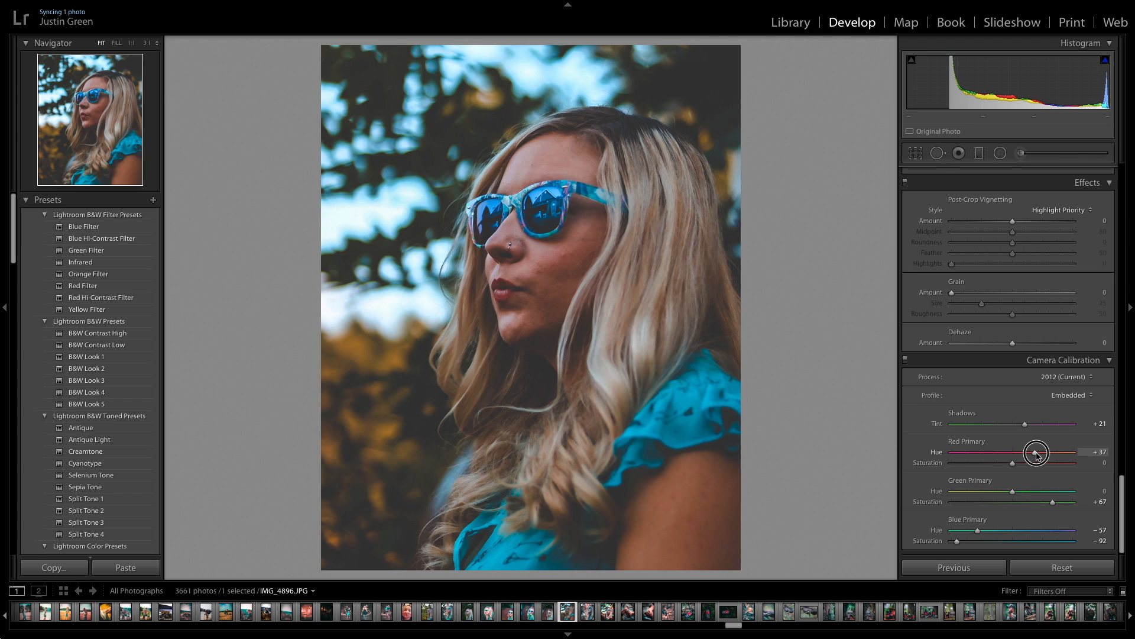
pyautogui.moveTo(1036, 454); pyautogui.dragTo(1036, 455)
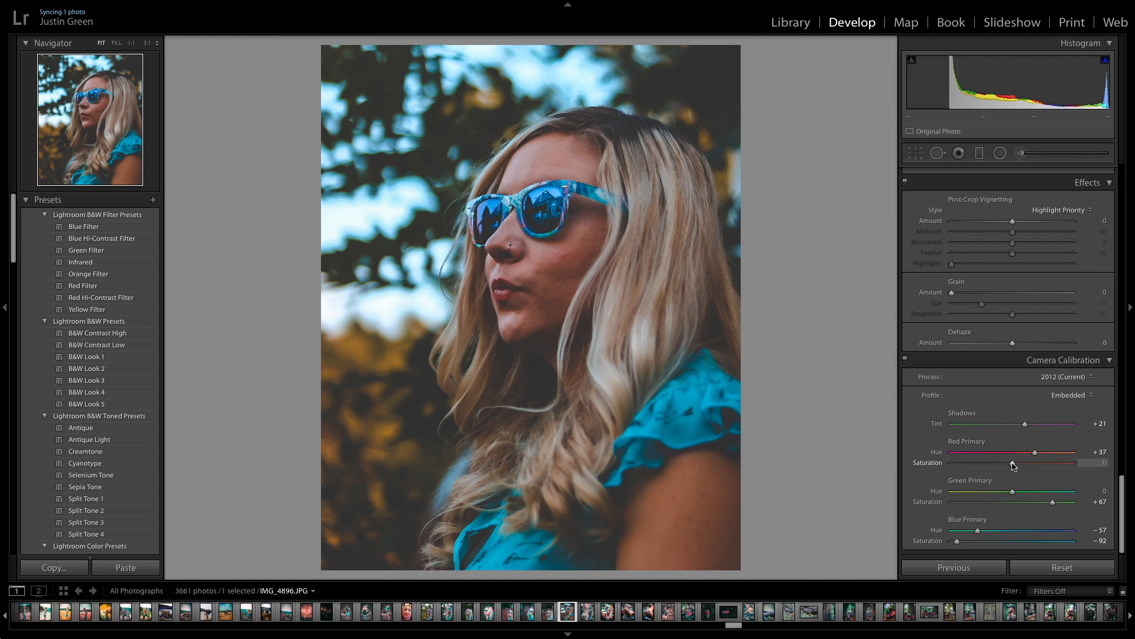
pyautogui.moveTo(1013, 465); pyautogui.dragTo(976, 469)
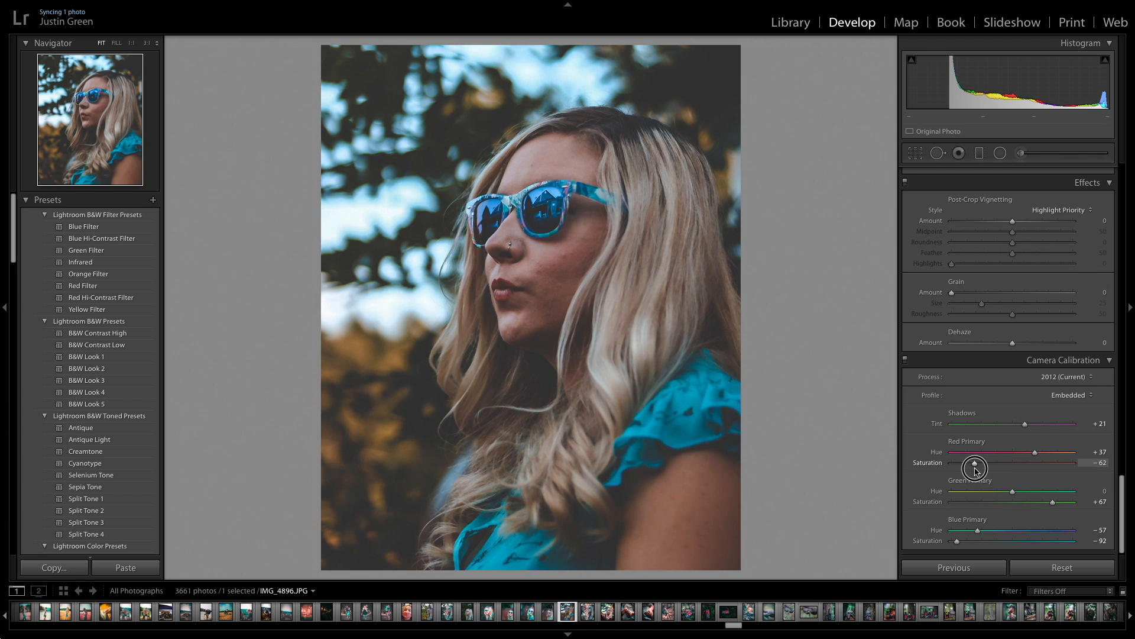
pyautogui.doubleClick(976, 465)
pyautogui.moveTo(1013, 465); pyautogui.dragTo(976, 473)
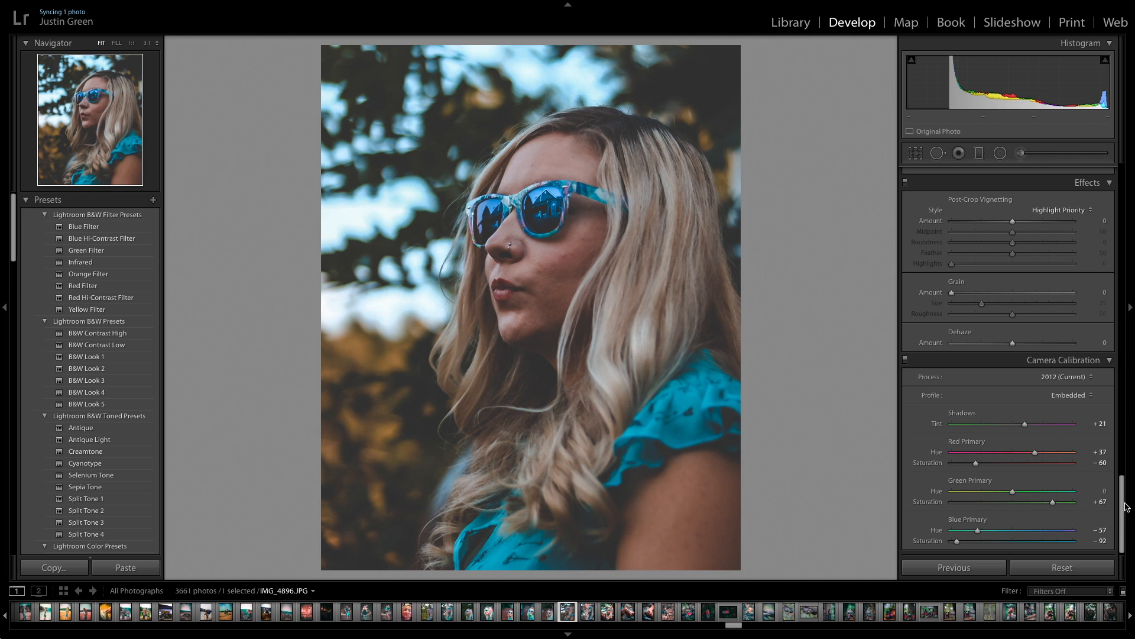
# - Set the Split Toning Highlights Hue to 23, previewing hues at Saturation 100 and returning the Saturation to 0
pyautogui.moveTo(1123, 508); pyautogui.dragTo(1115, 291)
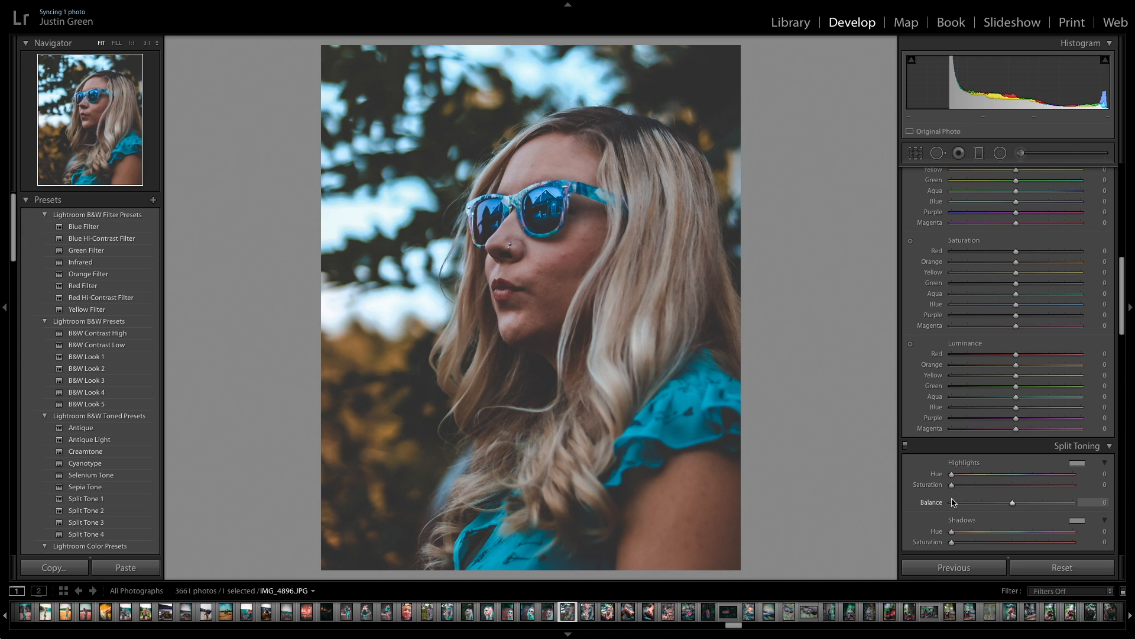
pyautogui.moveTo(951, 475); pyautogui.dragTo(961, 477)
pyautogui.moveTo(954, 485); pyautogui.dragTo(1084, 494)
pyautogui.hotkey('ctrl', 'z')
pyautogui.moveTo(954, 486); pyautogui.dragTo(1089, 494)
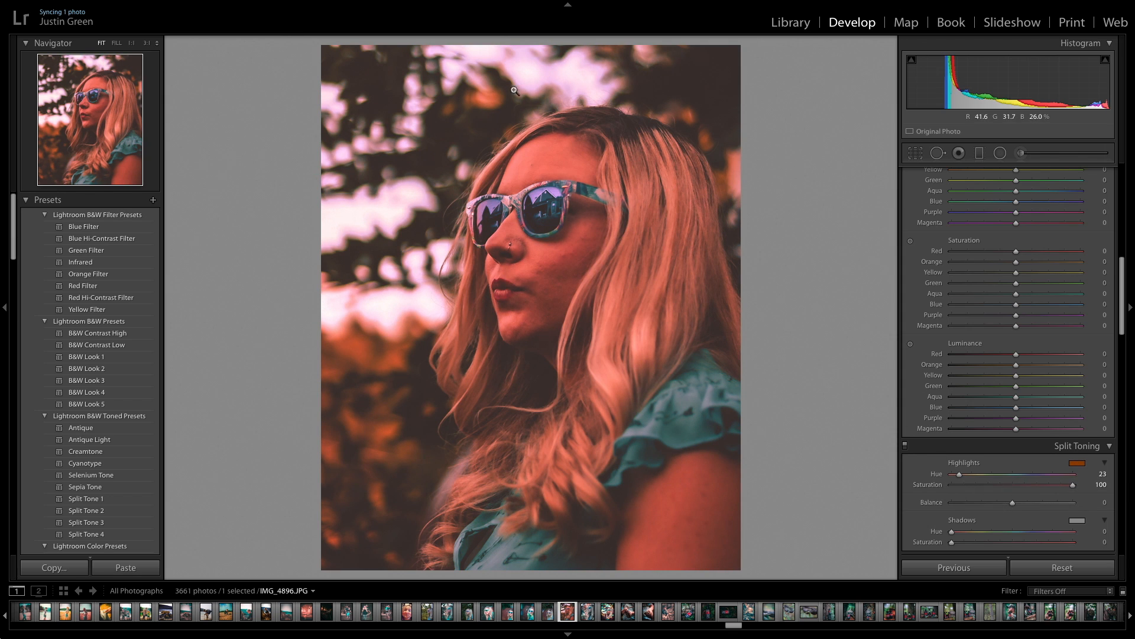
pyautogui.click(961, 476)
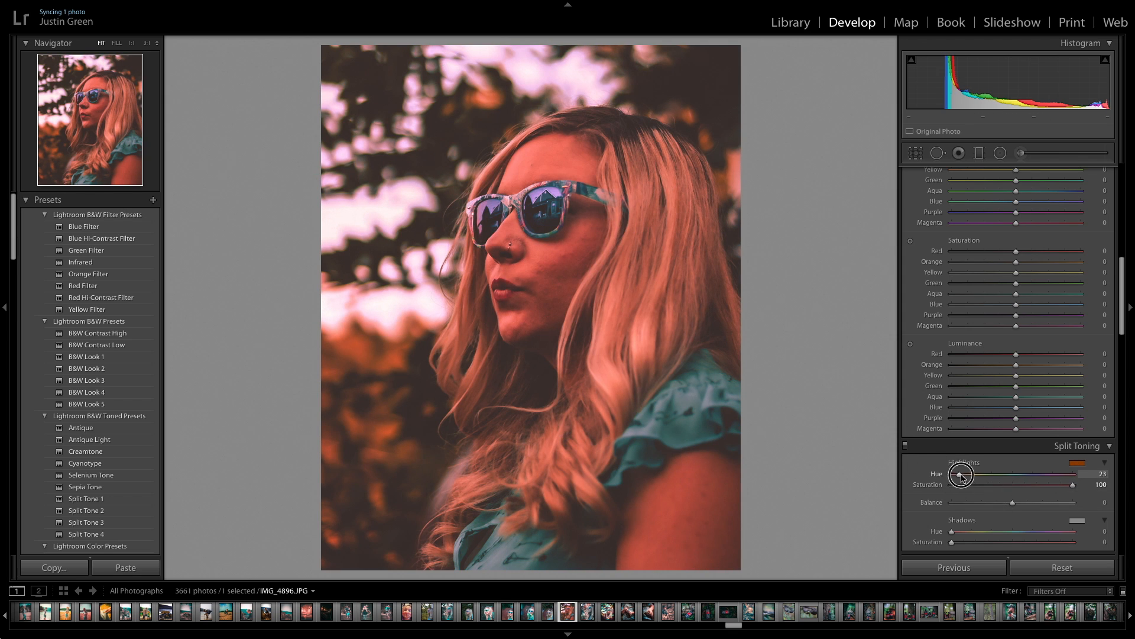
pyautogui.moveTo(960, 476); pyautogui.dragTo(991, 476)
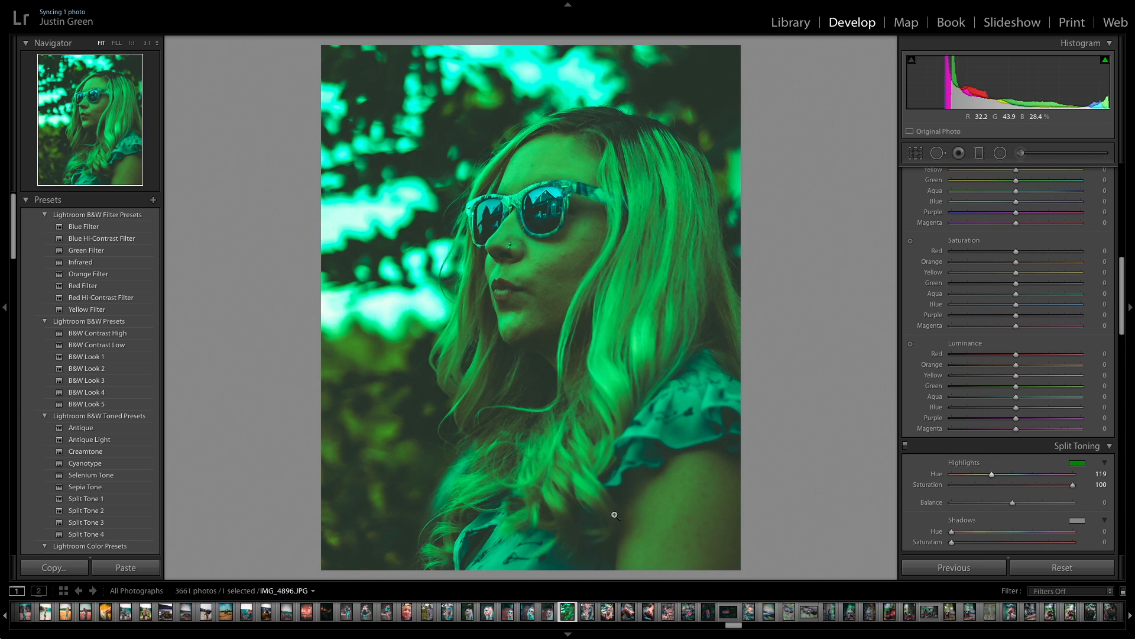
pyautogui.moveTo(993, 476); pyautogui.dragTo(960, 486)
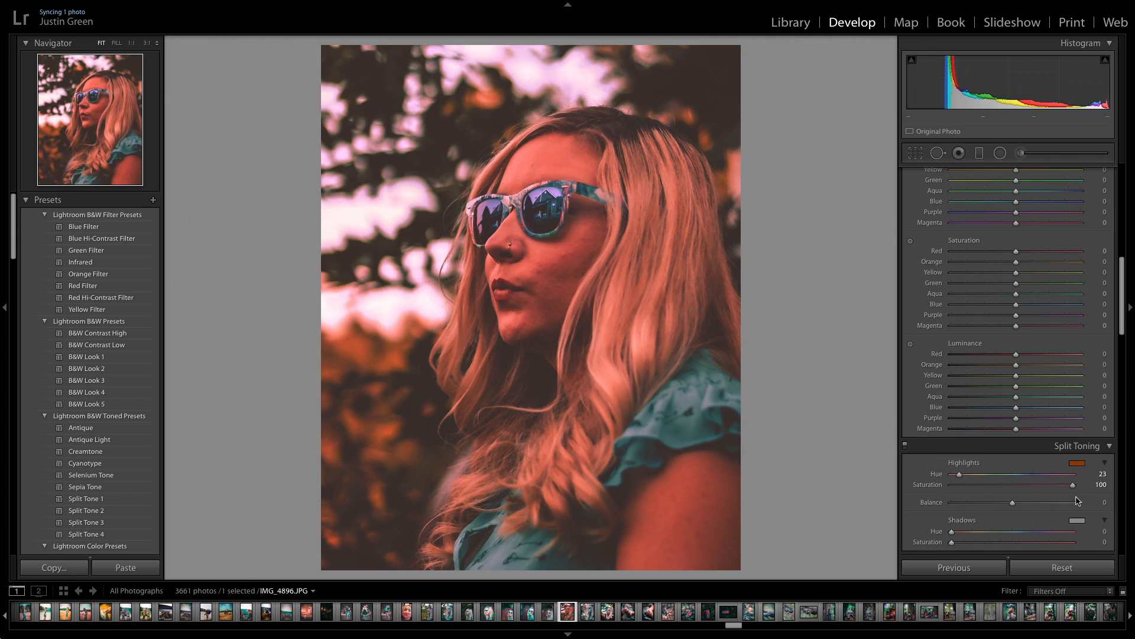
pyautogui.moveTo(1074, 486); pyautogui.dragTo(949, 493)
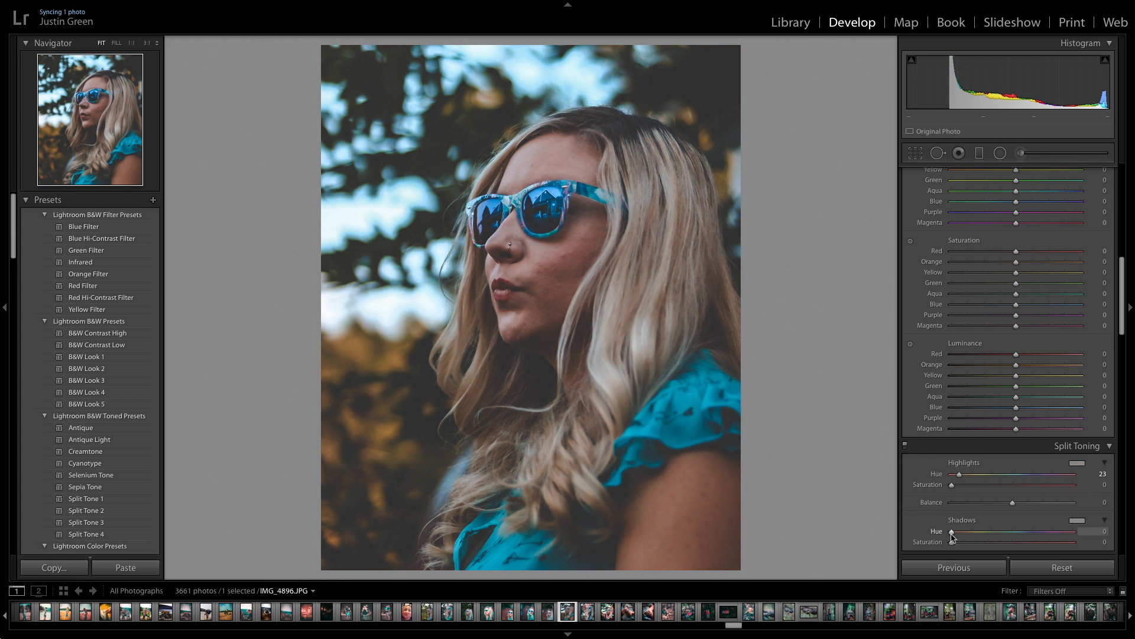
# - Set the Split Toning Shadows Hue to 251, previewing the colours with Shadows Saturation at 100
pyautogui.moveTo(952, 532); pyautogui.dragTo(1089, 545)
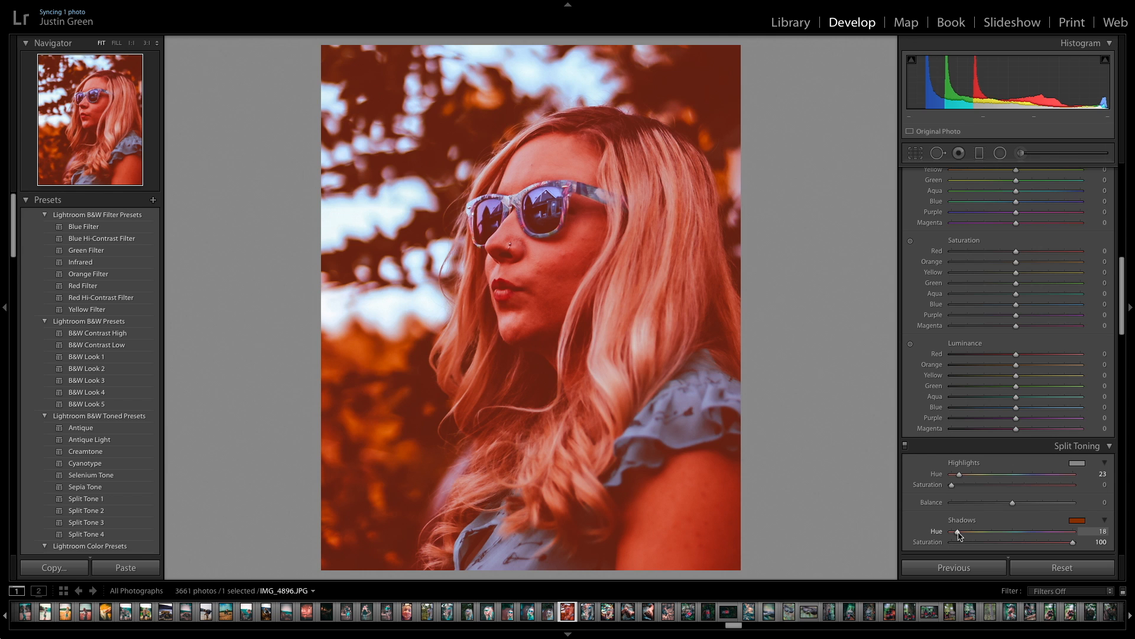
pyautogui.moveTo(959, 535); pyautogui.dragTo(1021, 536)
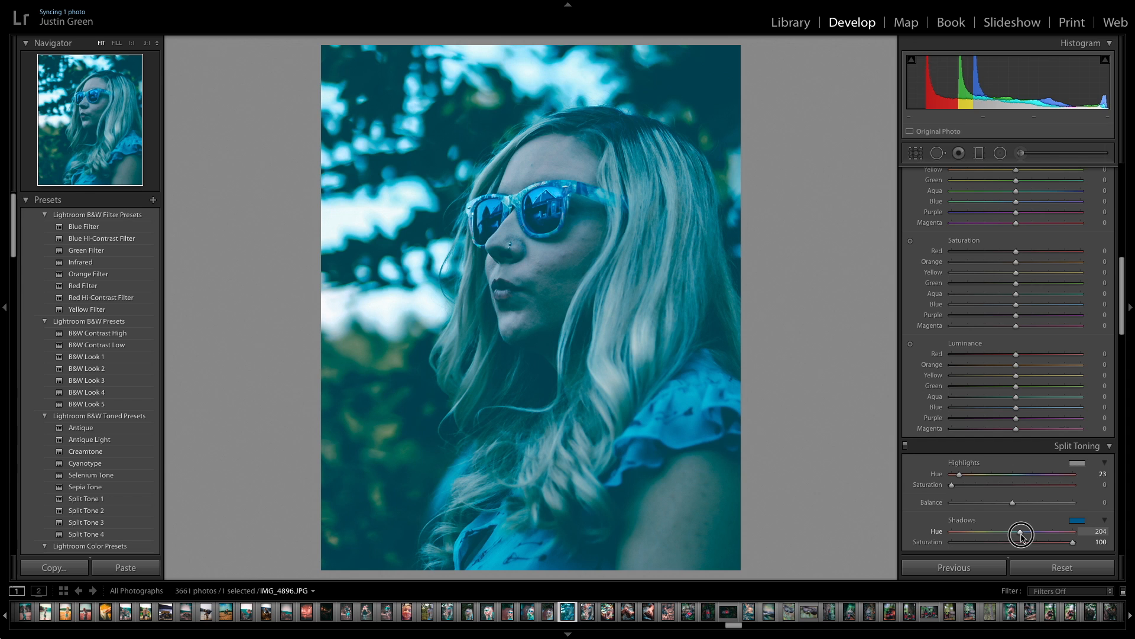
pyautogui.moveTo(1022, 536); pyautogui.dragTo(1037, 534)
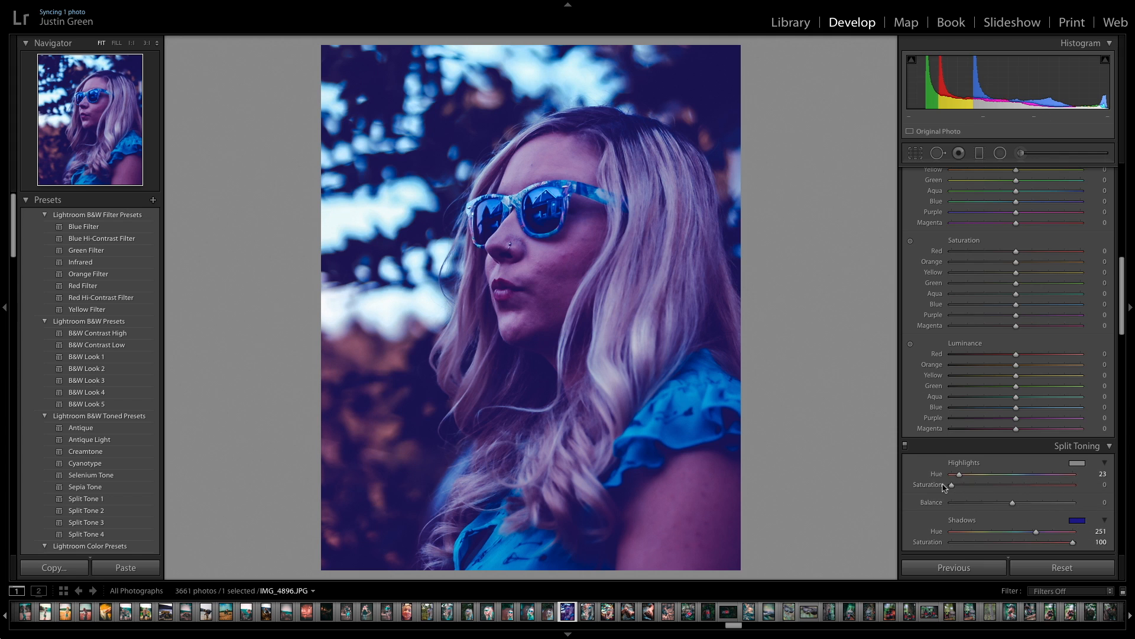
# - Balance the Split Toning with Highlights Saturation 6, Shadows Saturation 7 and Balance +94
pyautogui.moveTo(953, 492)
pyautogui.mouseDown()
pyautogui.moveTo(1086, 496)
pyautogui.moveTo(1013, 486)
pyautogui.moveTo(1070, 481)
pyautogui.moveTo(961, 490)
pyautogui.mouseUp()
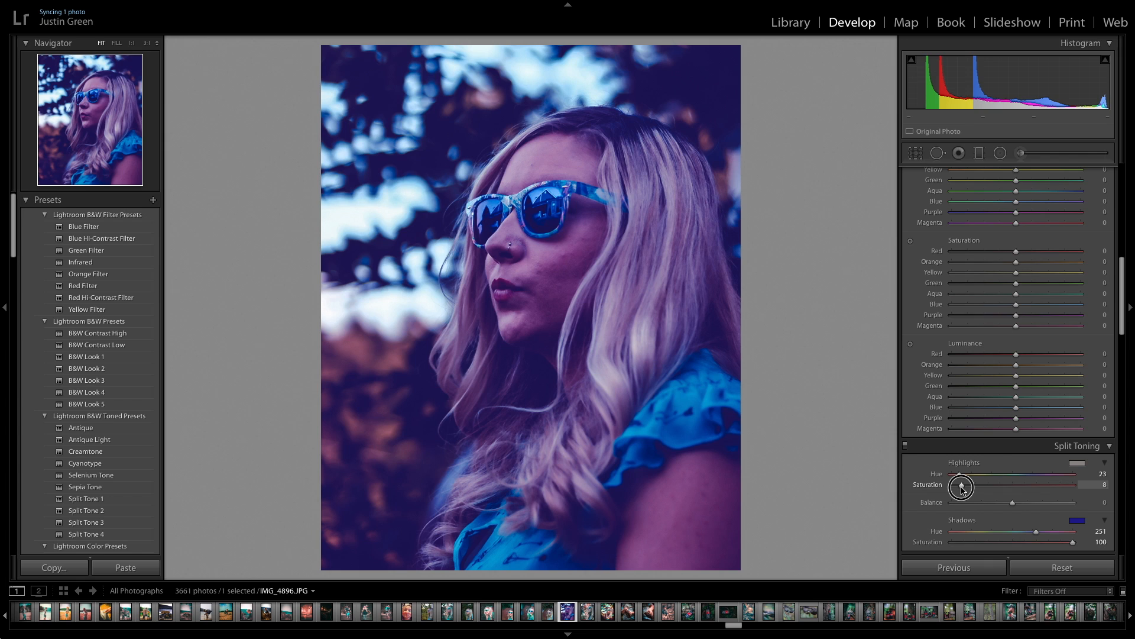
pyautogui.moveTo(962, 487); pyautogui.dragTo(964, 486)
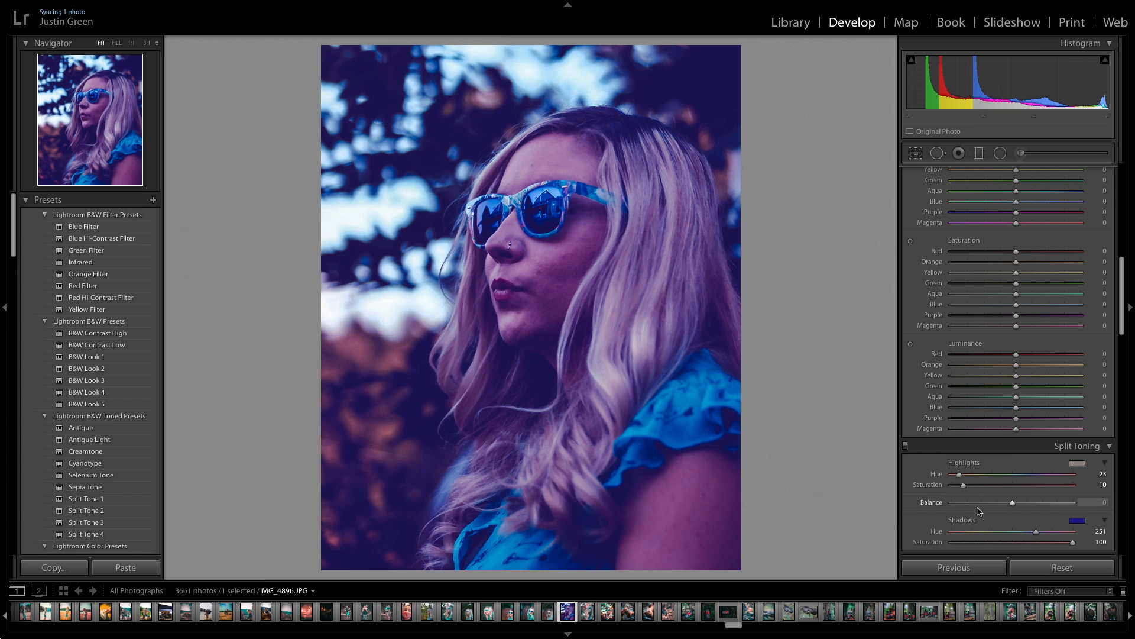
pyautogui.moveTo(963, 486); pyautogui.dragTo(951, 489)
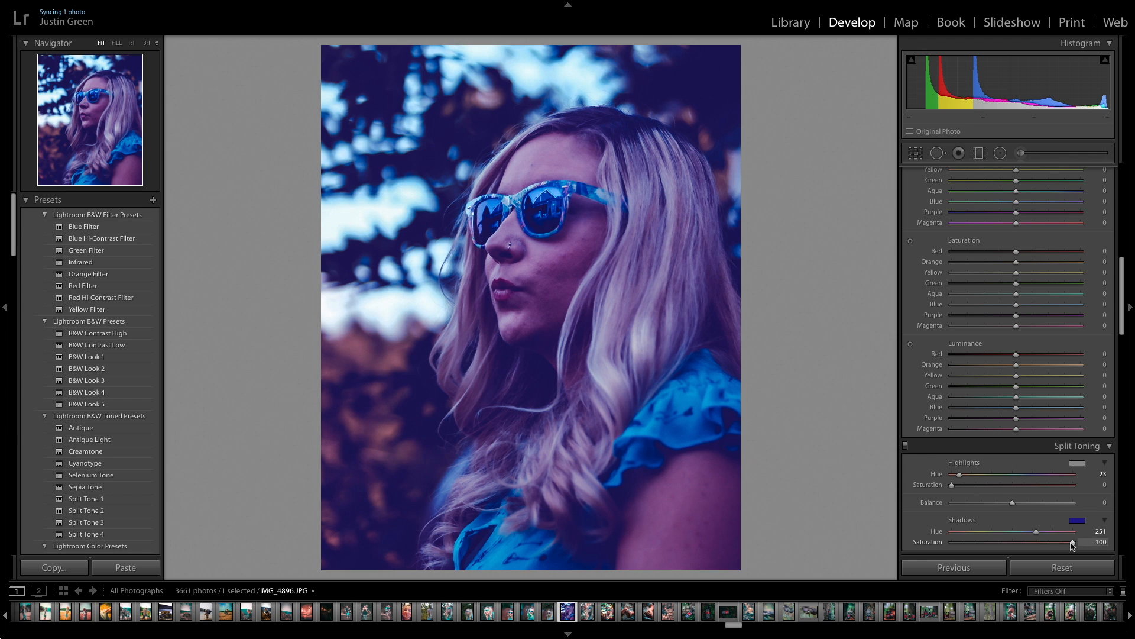
pyautogui.moveTo(1073, 545); pyautogui.dragTo(961, 550)
pyautogui.doubleClick(961, 550)
pyautogui.moveTo(952, 486); pyautogui.dragTo(959, 486)
pyautogui.moveTo(954, 542); pyautogui.dragTo(960, 542)
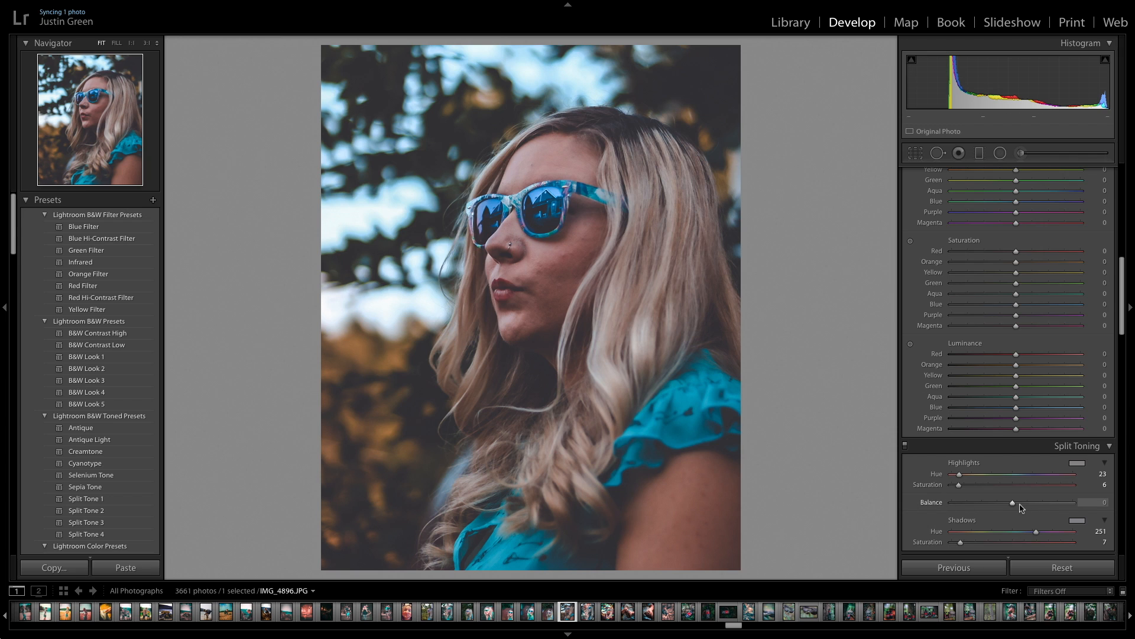
pyautogui.moveTo(1014, 504)
pyautogui.mouseDown()
pyautogui.moveTo(924, 508)
pyautogui.moveTo(1129, 517)
pyautogui.moveTo(888, 514)
pyautogui.moveTo(1117, 509)
pyautogui.moveTo(968, 503)
pyautogui.moveTo(1018, 503)
pyautogui.mouseUp()
pyautogui.moveTo(1018, 503); pyautogui.dragTo(1070, 504)
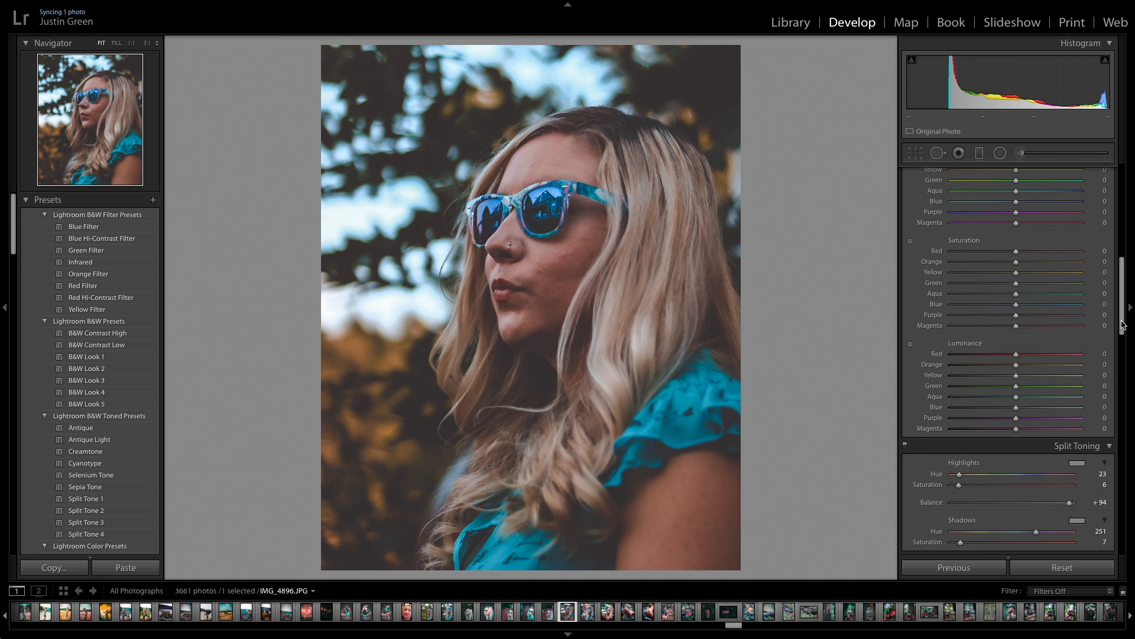
# - Brighten the skin tones in HSL by setting Red Luminance to +100 and Orange Luminance to +70
pyautogui.moveTo(1122, 325); pyautogui.dragTo(1122, 304)
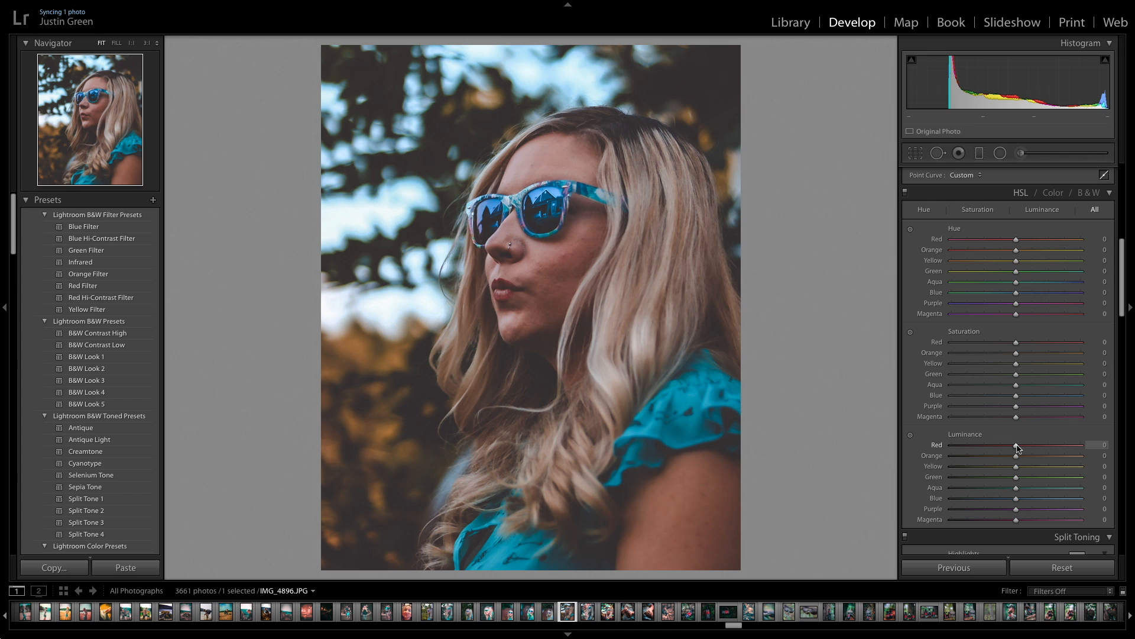
pyautogui.moveTo(1016, 450)
pyautogui.mouseDown()
pyautogui.moveTo(1084, 451)
pyautogui.moveTo(908, 452)
pyautogui.moveTo(1124, 454)
pyautogui.moveTo(947, 452)
pyautogui.moveTo(1084, 449)
pyautogui.moveTo(973, 451)
pyautogui.moveTo(1085, 449)
pyautogui.moveTo(1004, 456)
pyautogui.moveTo(1077, 448)
pyautogui.moveTo(1010, 452)
pyautogui.moveTo(1065, 451)
pyautogui.moveTo(1029, 456)
pyautogui.mouseUp()
pyautogui.moveTo(1029, 455)
pyautogui.mouseDown()
pyautogui.moveTo(1071, 447)
pyautogui.moveTo(945, 446)
pyautogui.moveTo(1060, 452)
pyautogui.moveTo(1015, 454)
pyautogui.mouseUp()
pyautogui.moveTo(1017, 449); pyautogui.dragTo(1124, 444)
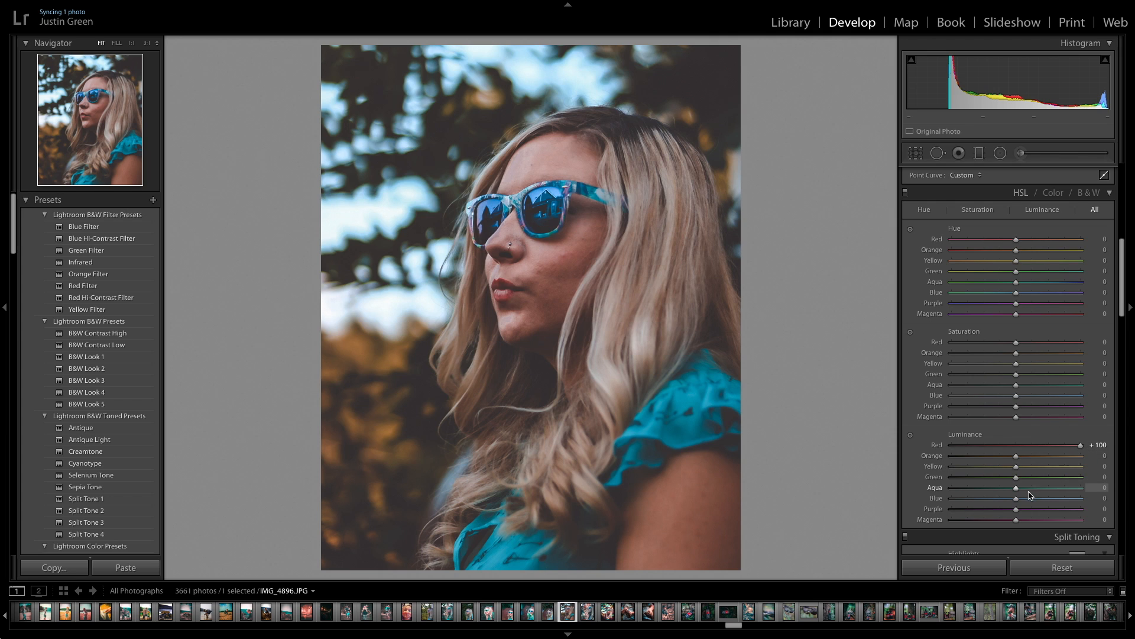
pyautogui.moveTo(1016, 456); pyautogui.dragTo(1062, 463)
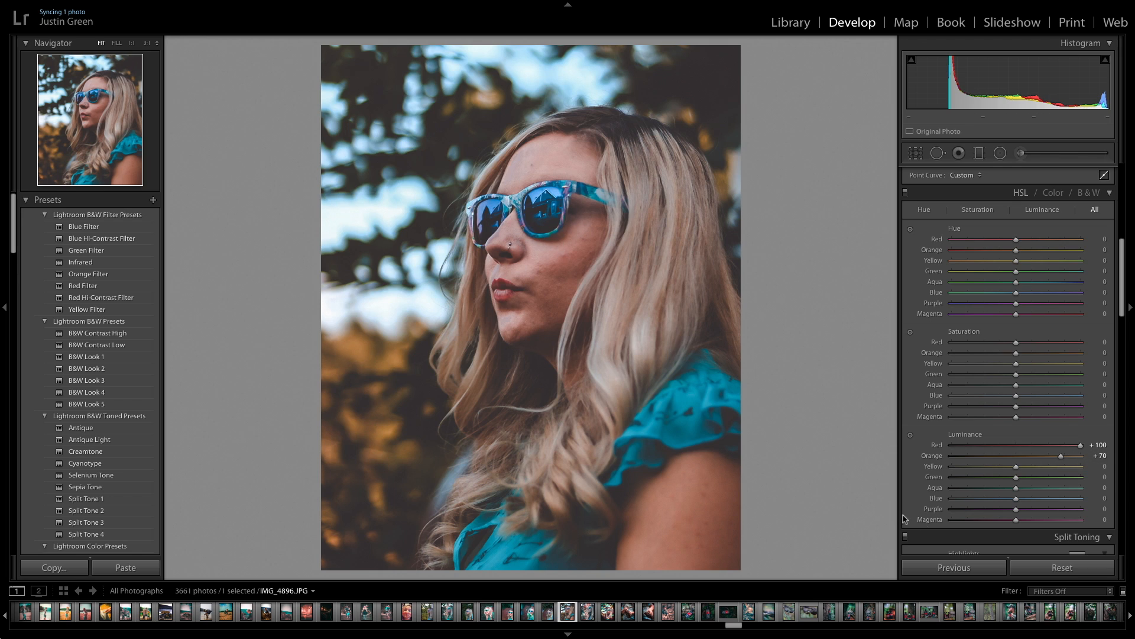
# - Try higher Yellow and Aqua Luminance and reset both to 0, then set Blue Luminance to +6
pyautogui.moveTo(1016, 470)
pyautogui.mouseDown()
pyautogui.moveTo(1057, 467)
pyautogui.moveTo(996, 467)
pyautogui.moveTo(1088, 467)
pyautogui.moveTo(1001, 470)
pyautogui.moveTo(1026, 470)
pyautogui.mouseUp()
pyautogui.doubleClick(1026, 467)
pyautogui.moveTo(1017, 488); pyautogui.dragTo(1059, 490)
pyautogui.doubleClick(1059, 489)
pyautogui.click(1016, 501)
pyautogui.moveTo(1017, 502); pyautogui.dragTo(1020, 500)
# - Set the HSL Saturation to -7 for Orange, -64 for Yellow, -15 for Green and +6 for Blue
pyautogui.click(1017, 356)
pyautogui.moveTo(1016, 357); pyautogui.dragTo(1012, 357)
pyautogui.moveTo(1017, 366); pyautogui.dragTo(975, 367)
pyautogui.moveTo(1016, 375); pyautogui.dragTo(1007, 376)
pyautogui.moveTo(1017, 399); pyautogui.dragTo(1008, 401)
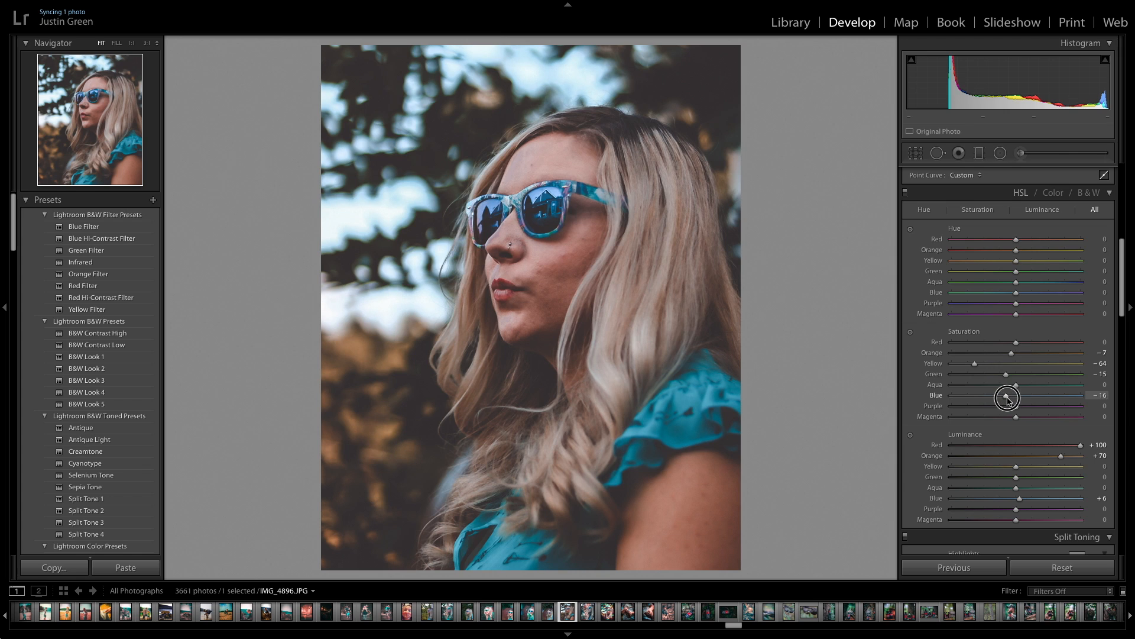
pyautogui.moveTo(1007, 400); pyautogui.dragTo(1021, 400)
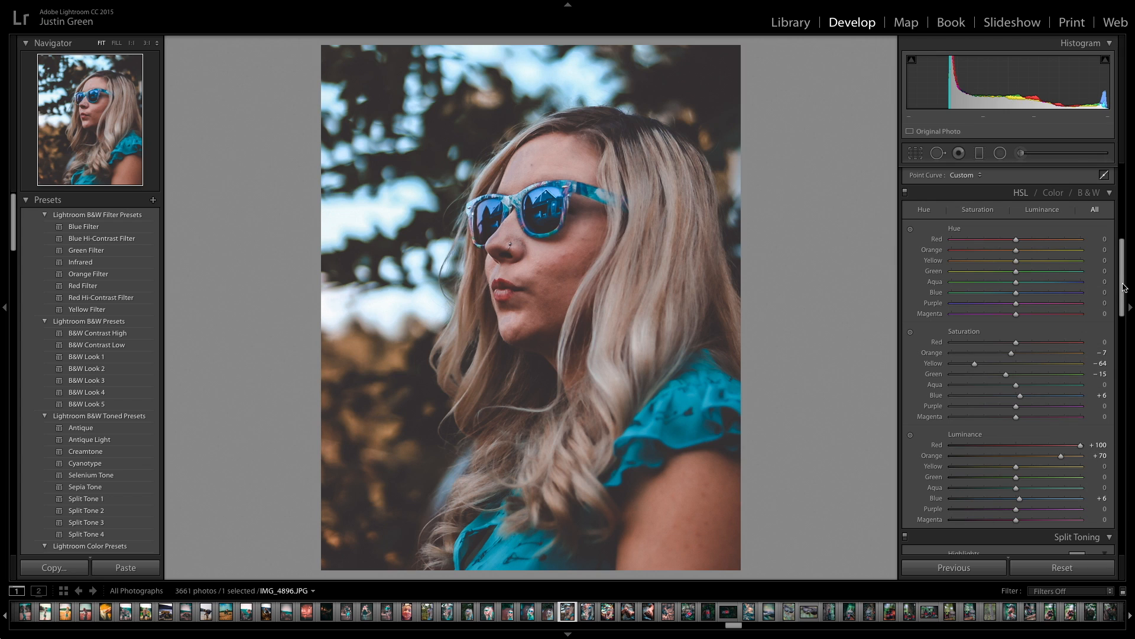
# - Set the HSL Hue to +25 for Red and -34 for Orange
pyautogui.scroll(2, 1123, 288)
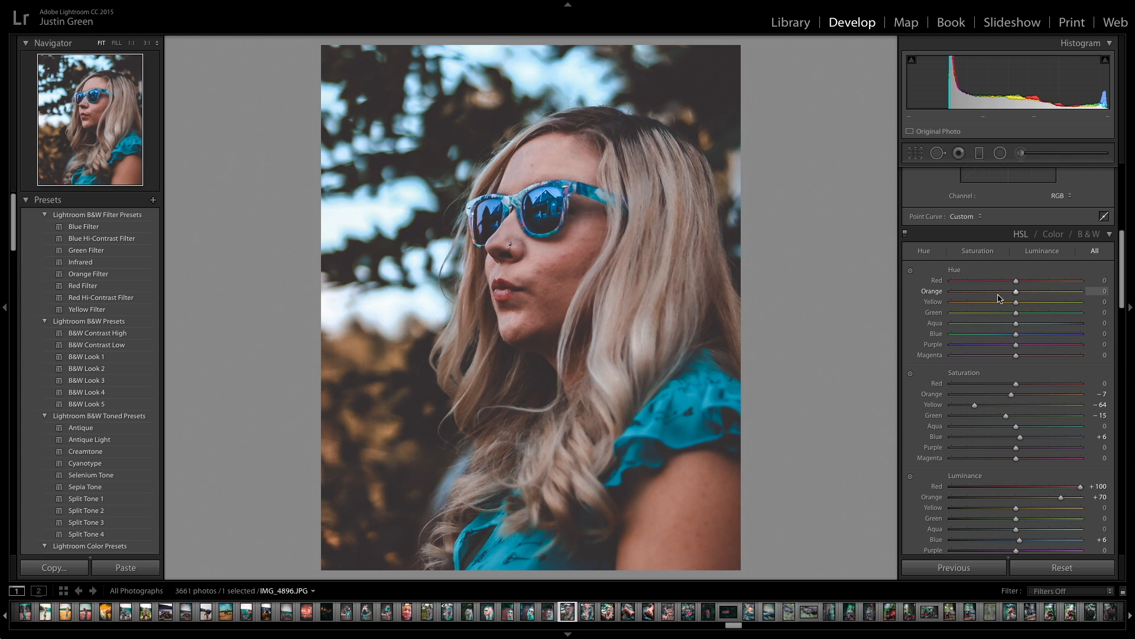
pyautogui.moveTo(1017, 284); pyautogui.dragTo(1033, 283)
pyautogui.moveTo(1016, 293); pyautogui.dragTo(991, 293)
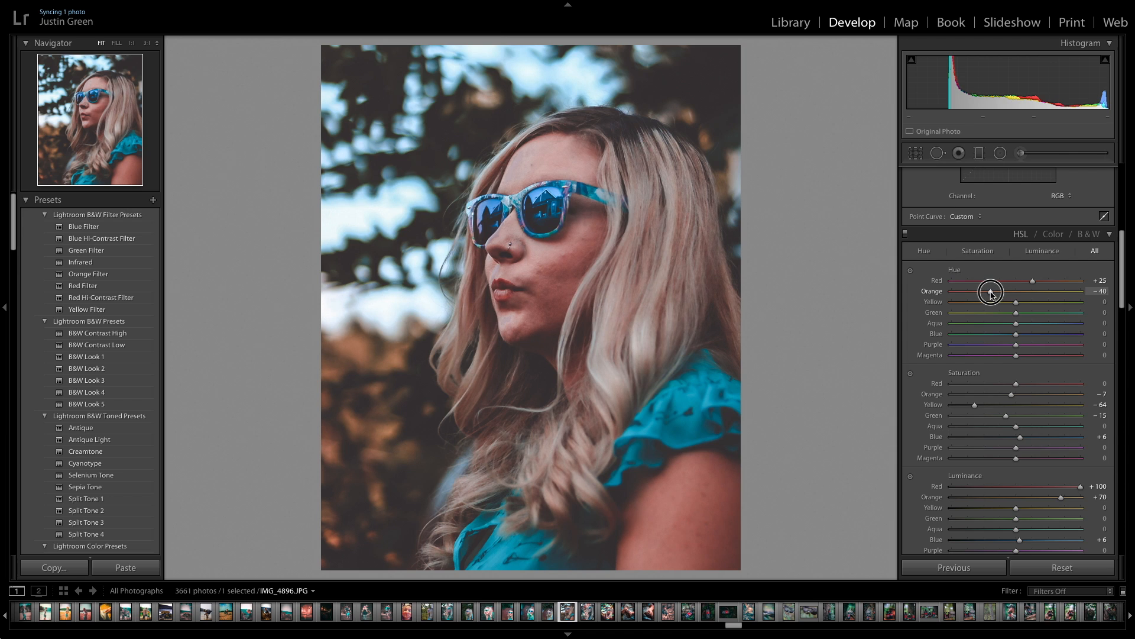
pyautogui.moveTo(992, 293)
pyautogui.mouseDown()
pyautogui.moveTo(1018, 293)
pyautogui.moveTo(994, 299)
pyautogui.mouseUp()
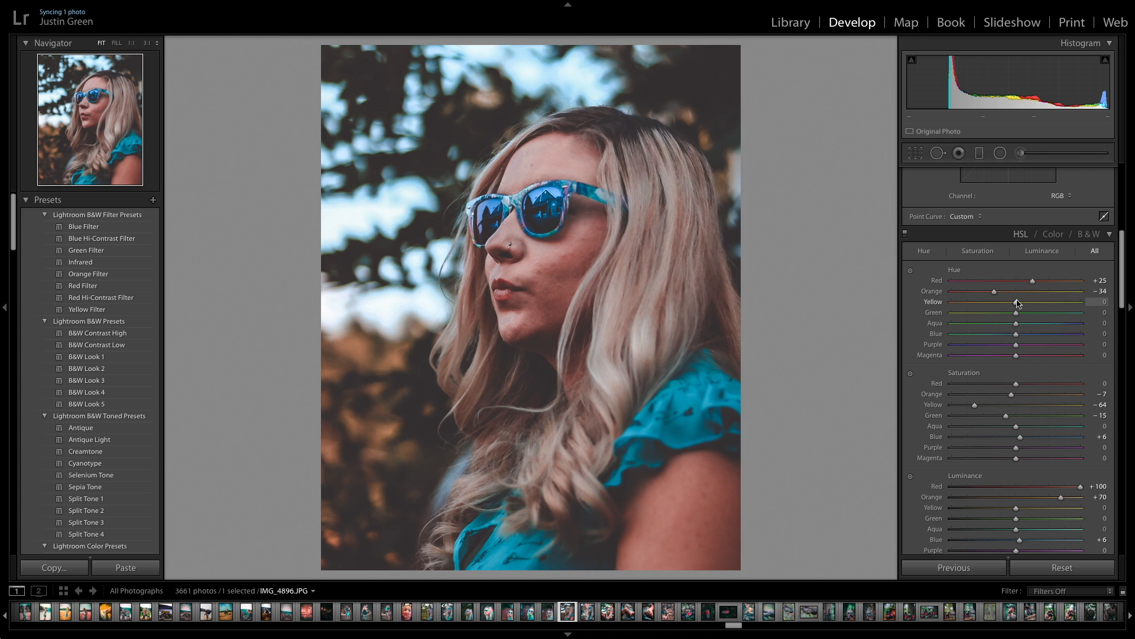
# - Set the HSL Hue to +92 for Yellow, +50 for Green and +13 for Aqua
pyautogui.moveTo(1017, 306); pyautogui.dragTo(1077, 313)
pyautogui.click(1019, 317)
pyautogui.moveTo(1019, 317); pyautogui.dragTo(1050, 316)
pyautogui.moveTo(1017, 324); pyautogui.dragTo(1025, 325)
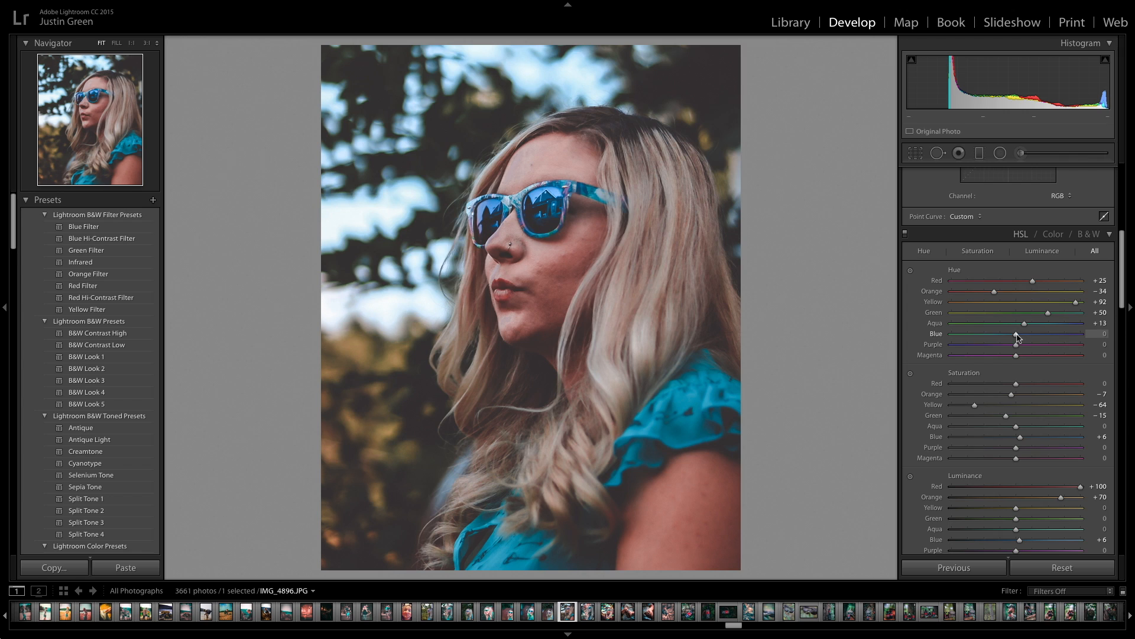
# - Shift the blues towards teal by setting both the Blue and Purple Hue to -68 in HSL
pyautogui.click(1015, 336)
pyautogui.moveTo(1016, 337); pyautogui.dragTo(972, 341)
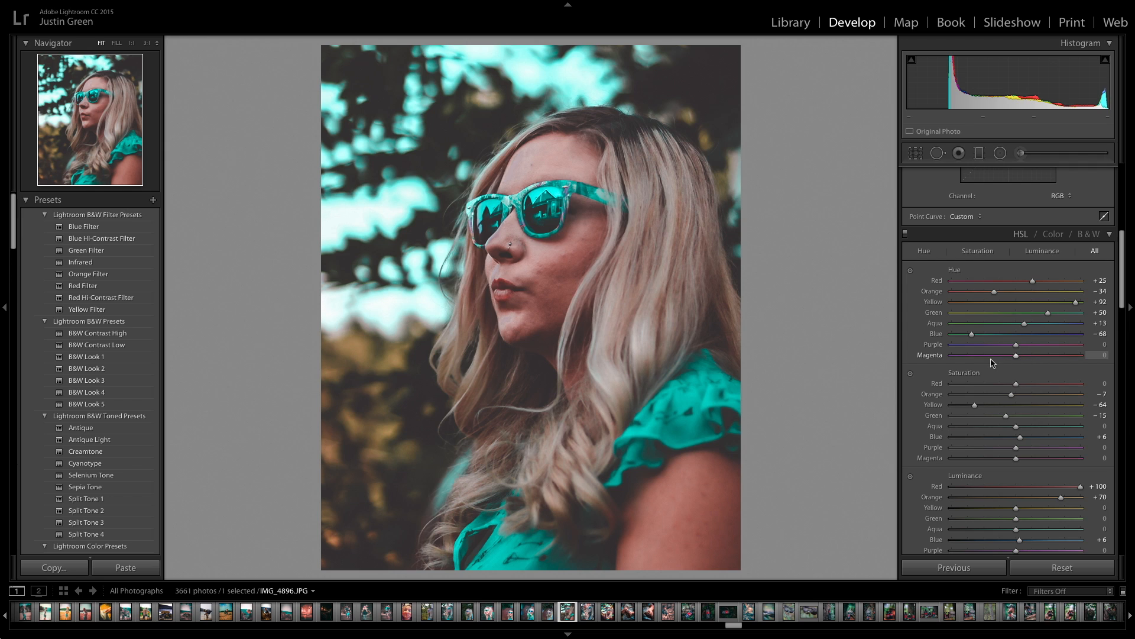
pyautogui.moveTo(1018, 349)
pyautogui.mouseDown()
pyautogui.moveTo(994, 348)
pyautogui.moveTo(1029, 348)
pyautogui.moveTo(1018, 348)
pyautogui.mouseUp()
pyautogui.click(1025, 348)
pyautogui.moveTo(1024, 347); pyautogui.dragTo(993, 347)
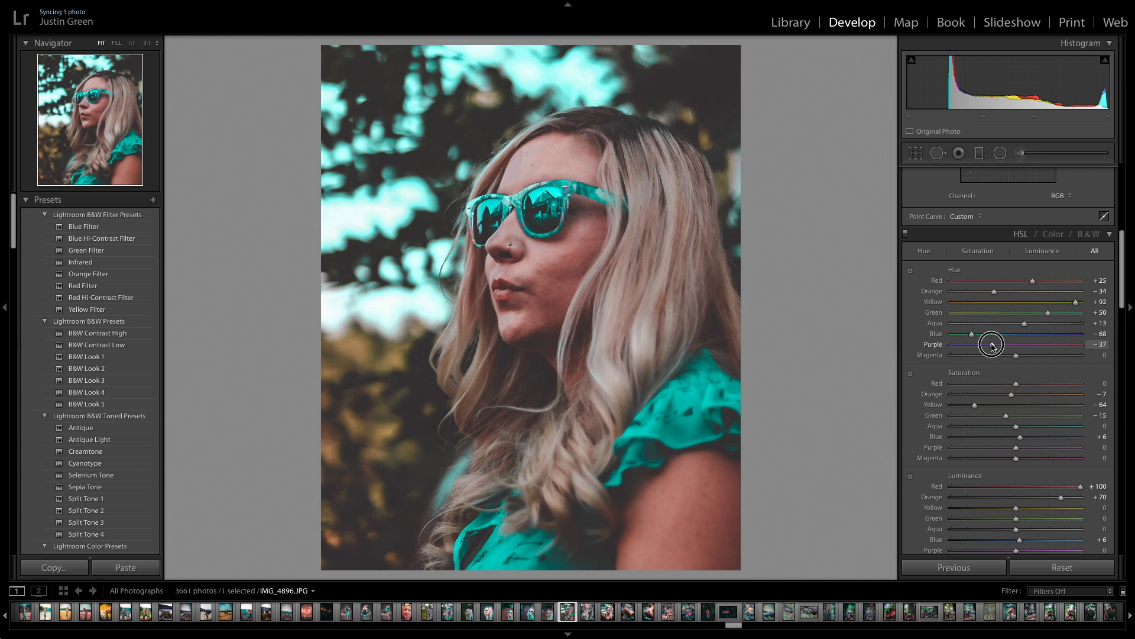
pyautogui.moveTo(992, 346); pyautogui.dragTo(972, 351)
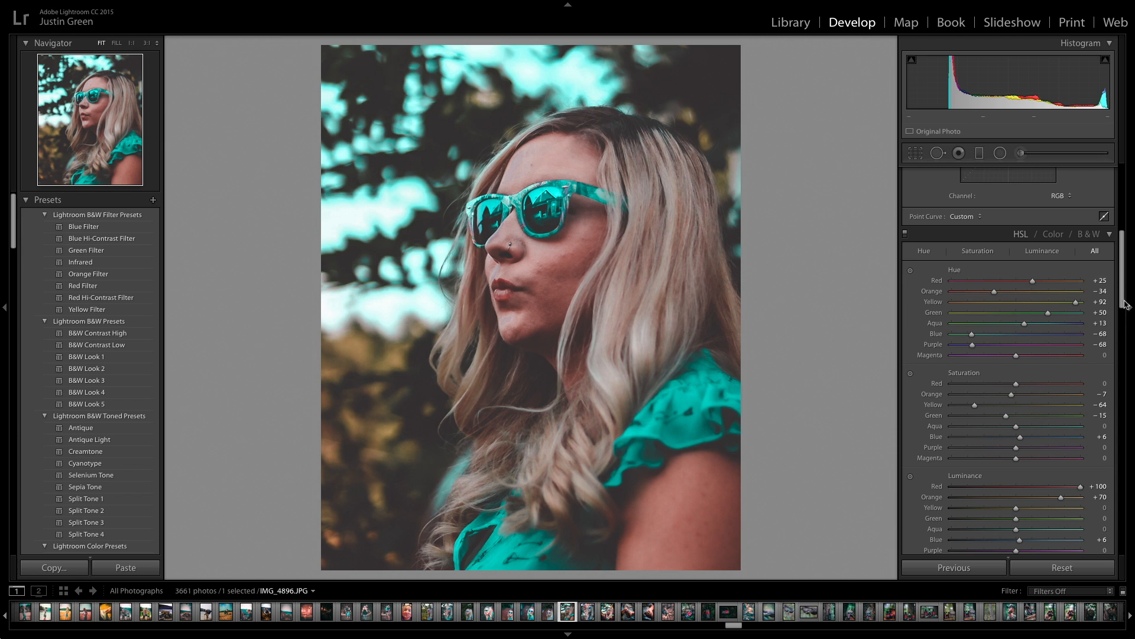
pyautogui.moveTo(1123, 299); pyautogui.dragTo(1107, 264)
pyautogui.scroll(3, 1103, 247)
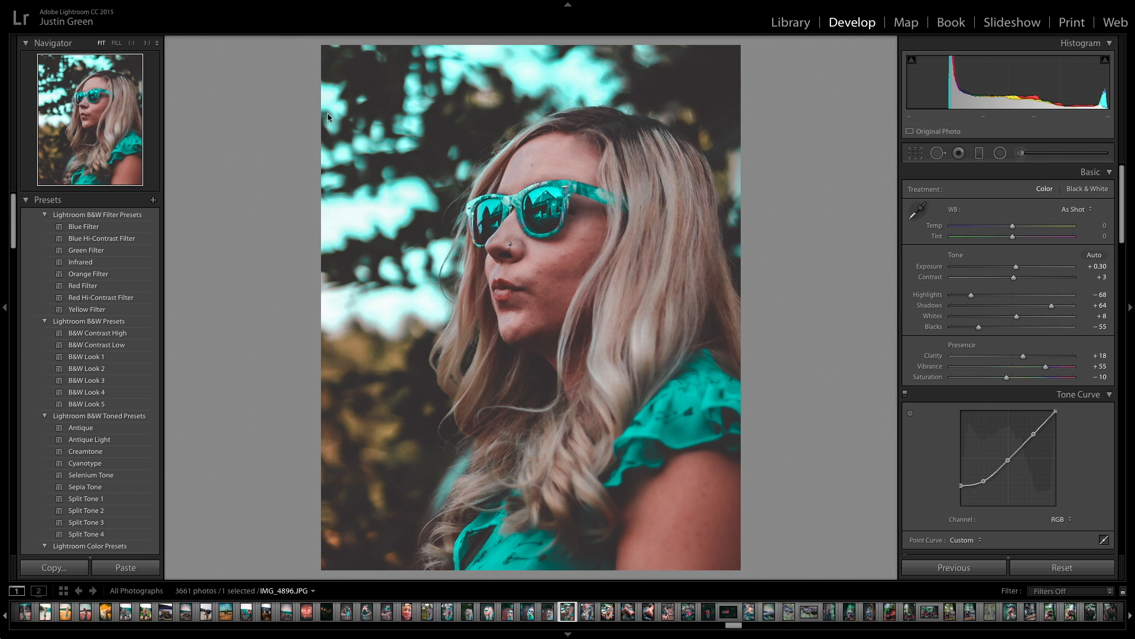
# - Heal the small blemish on the forehead with Spot Removal at size 24, sampling clean skin just below it
pyautogui.click(86, 93)
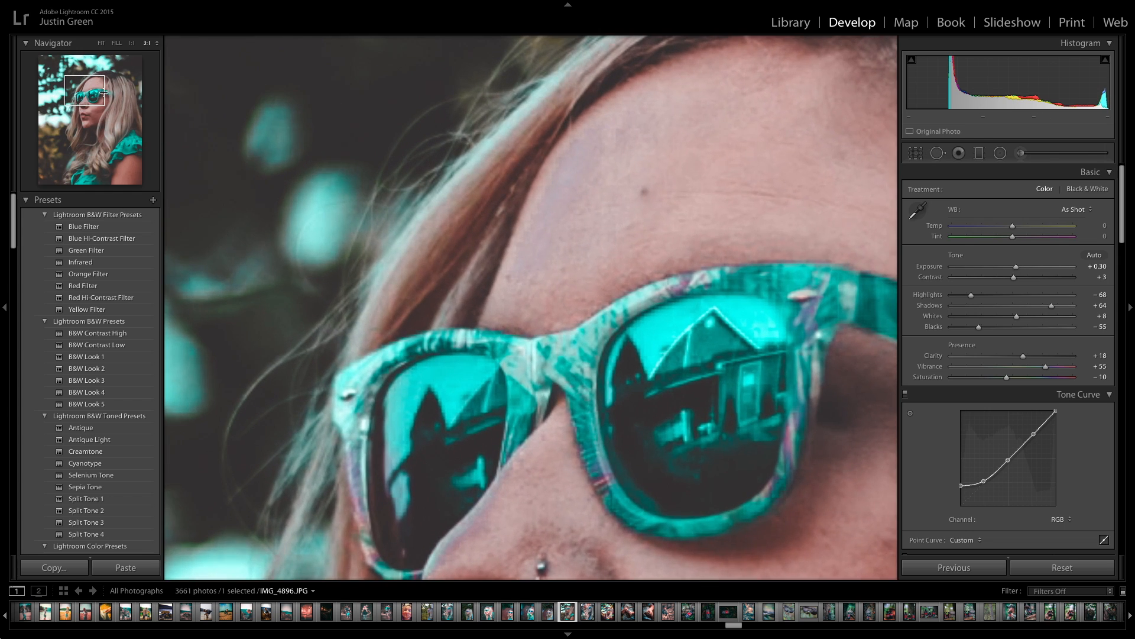
pyautogui.moveTo(664, 259); pyautogui.dragTo(537, 190)
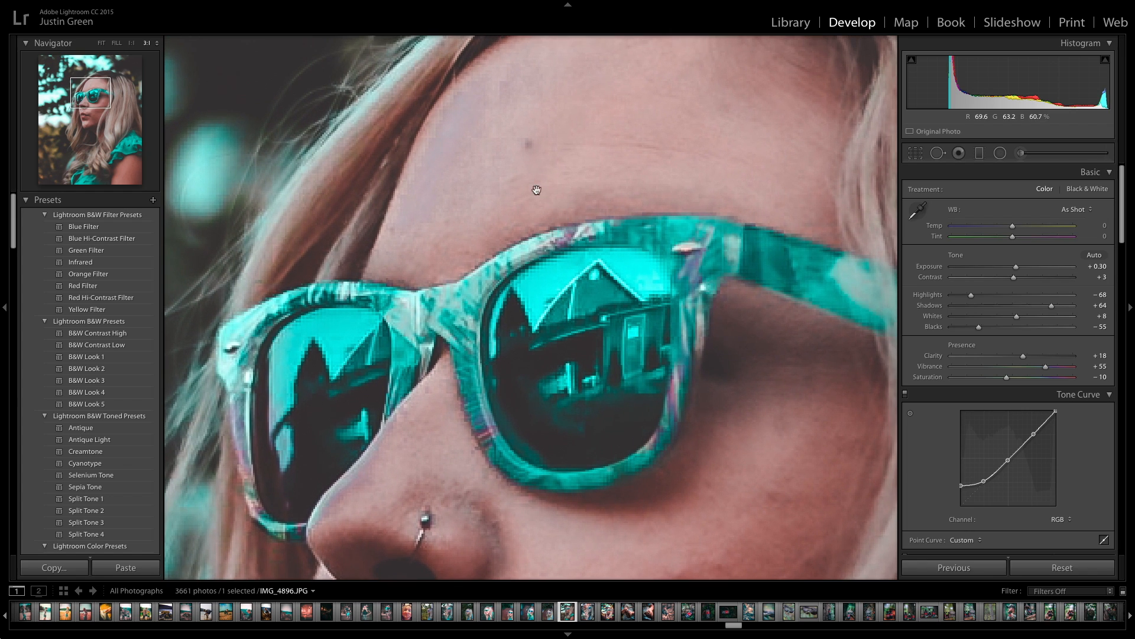
pyautogui.click(157, 45)
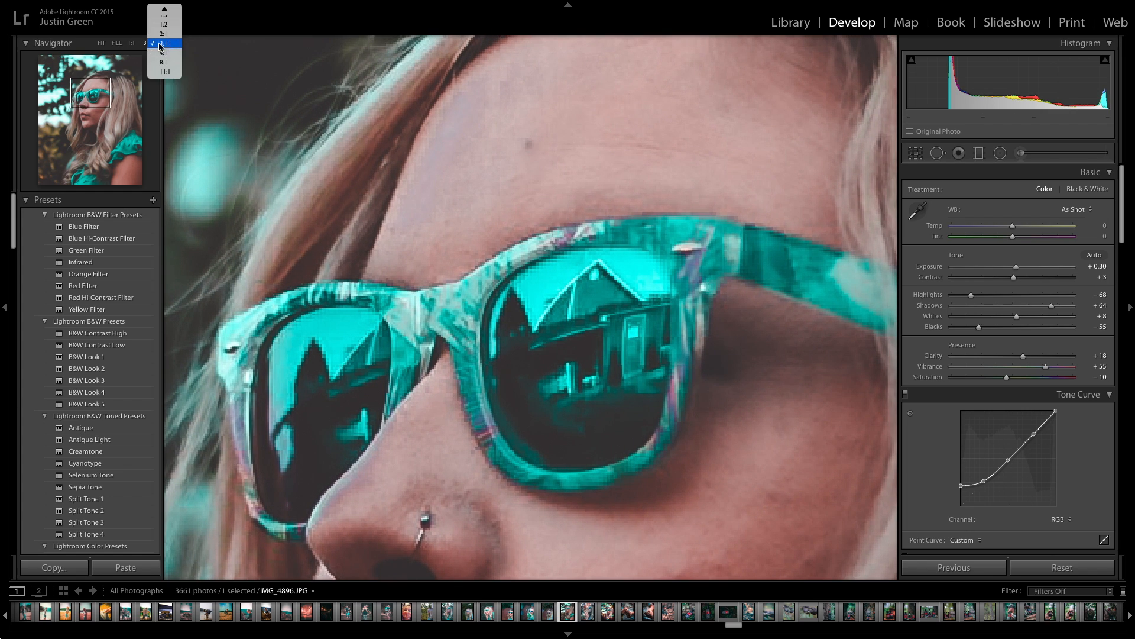
pyautogui.click(162, 34)
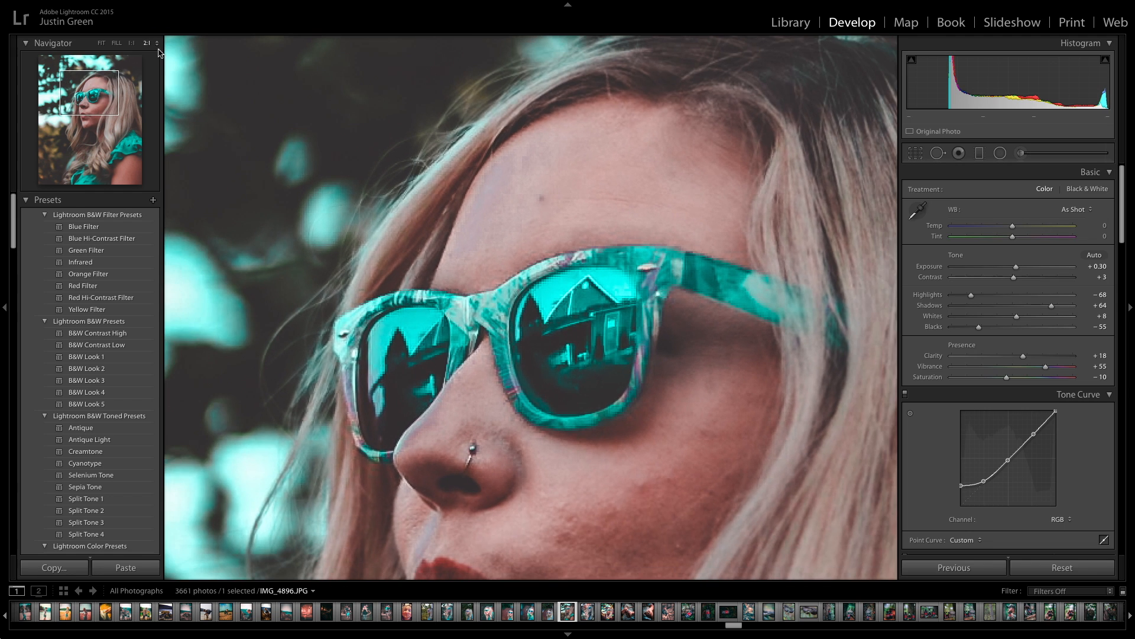
pyautogui.moveTo(92, 93); pyautogui.dragTo(116, 98)
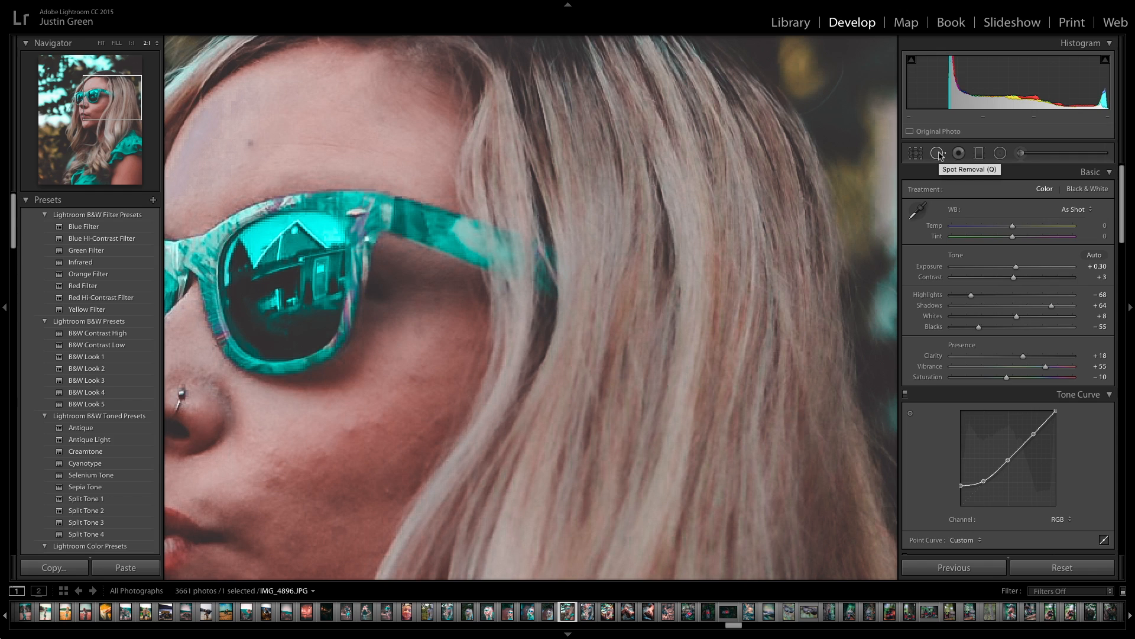
pyautogui.click(939, 154)
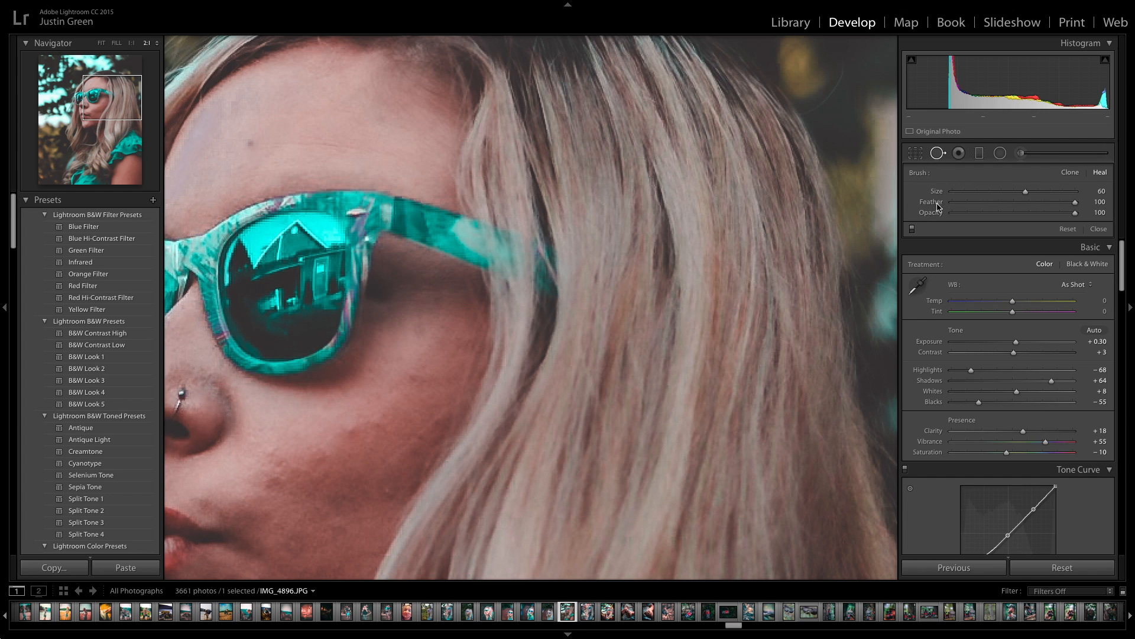
pyautogui.scroll(-3, 455, 193)
pyautogui.scroll(5, 454, 205)
pyautogui.scroll(1, 462, 216)
pyautogui.scroll(-1, 454, 225)
pyautogui.click(79, 99)
pyautogui.moveTo(80, 99)
pyautogui.mouseDown()
pyautogui.moveTo(86, 105)
pyautogui.moveTo(90, 93)
pyautogui.mouseUp()
pyautogui.scroll(-8, 559, 213)
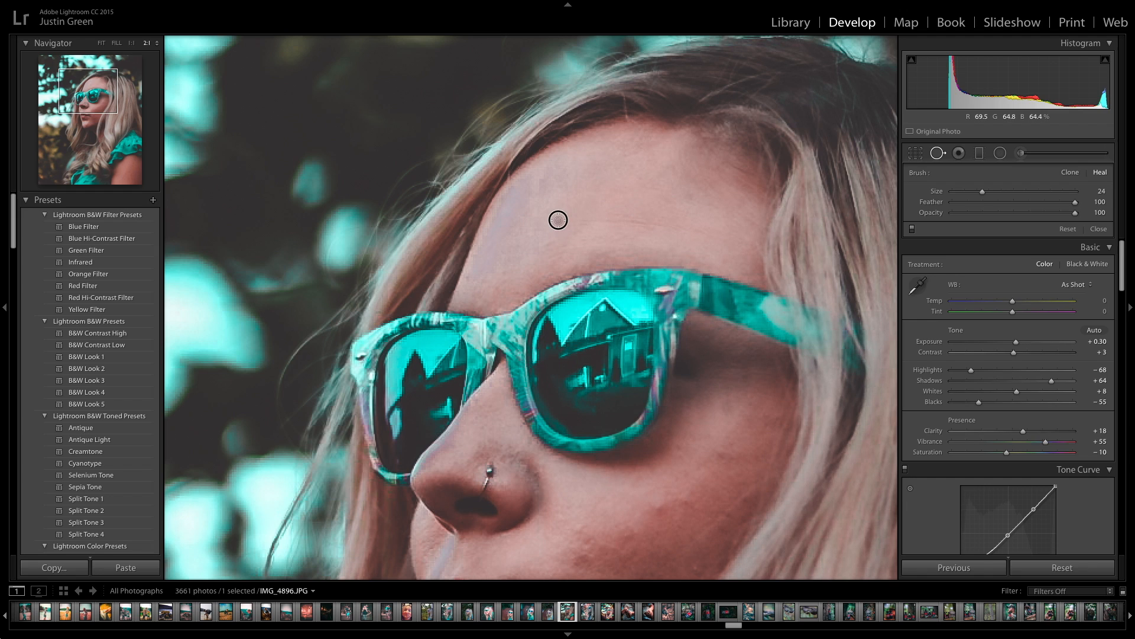
pyautogui.click(558, 220)
pyautogui.moveTo(552, 239)
pyautogui.mouseDown()
pyautogui.moveTo(529, 228)
pyautogui.moveTo(565, 246)
pyautogui.moveTo(591, 224)
pyautogui.moveTo(542, 241)
pyautogui.mouseUp()
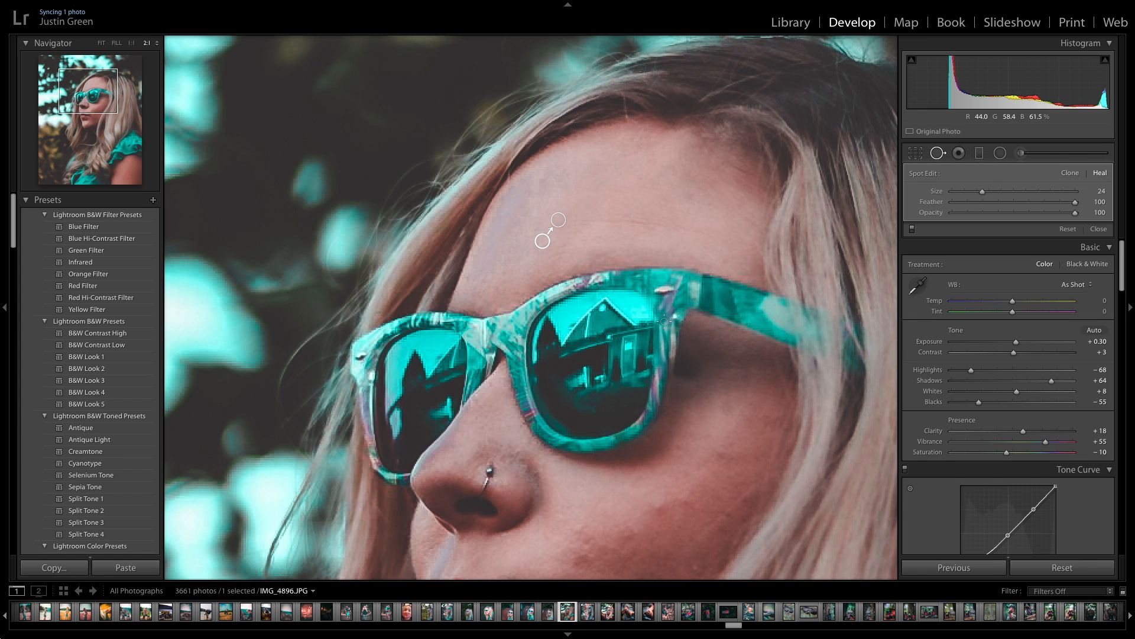
# - Heal a blemish on the upper cheek below the sunglasses with Spot Removal at size 24
pyautogui.click(95, 95)
pyautogui.moveTo(96, 95); pyautogui.dragTo(94, 112)
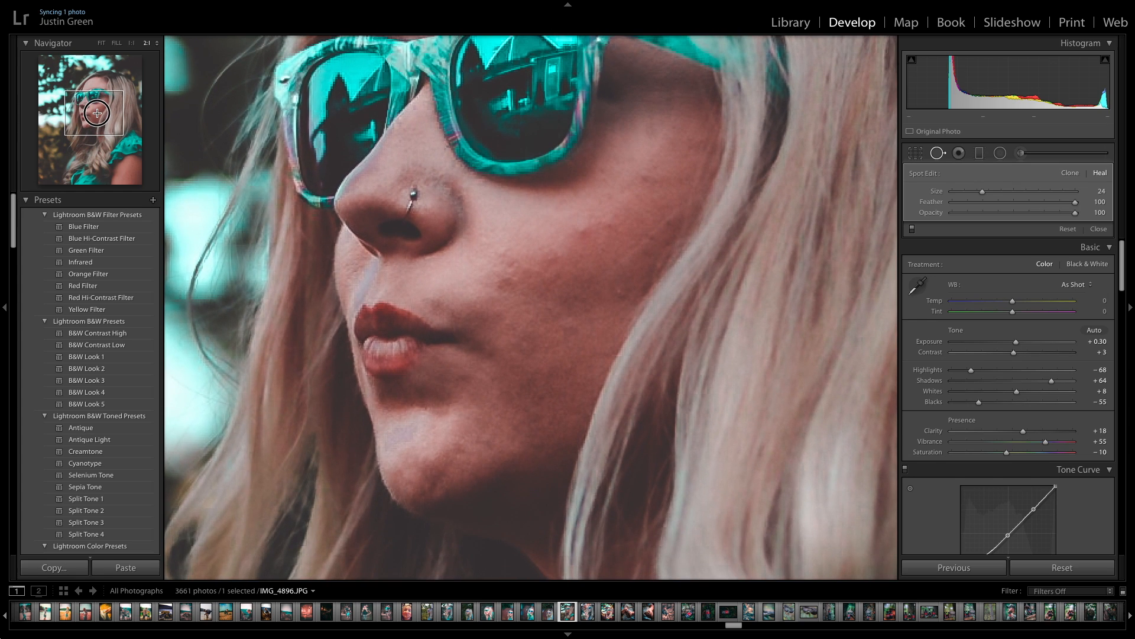
pyautogui.click(582, 230)
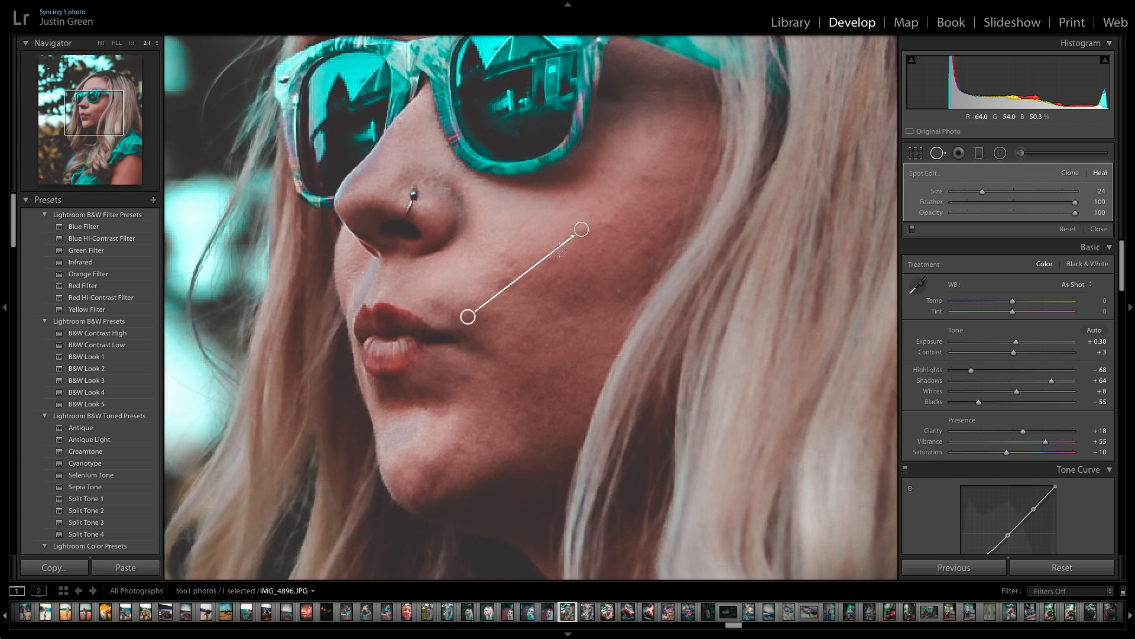
# - Heal the remaining blemishes across the cheek and beside the mouth with Spot Removal at size 32
pyautogui.scroll(3, 512, 263)
pyautogui.click(512, 262)
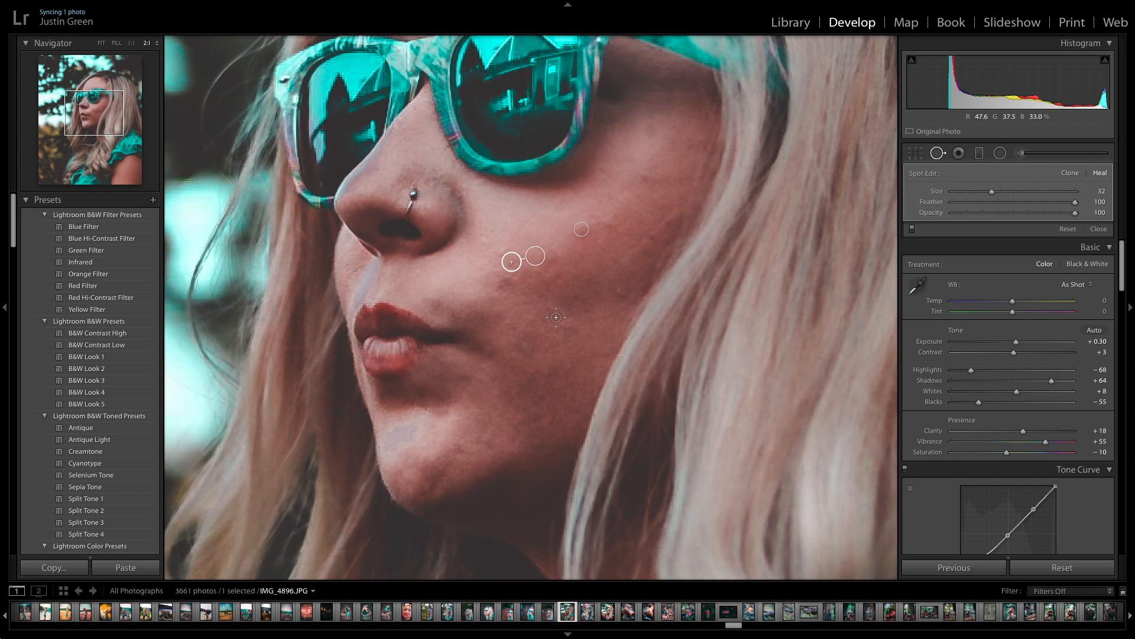
pyautogui.click(618, 289)
pyautogui.click(608, 223)
pyautogui.click(643, 178)
pyautogui.click(552, 257)
pyautogui.click(508, 323)
pyautogui.click(508, 323)
pyautogui.click(541, 397)
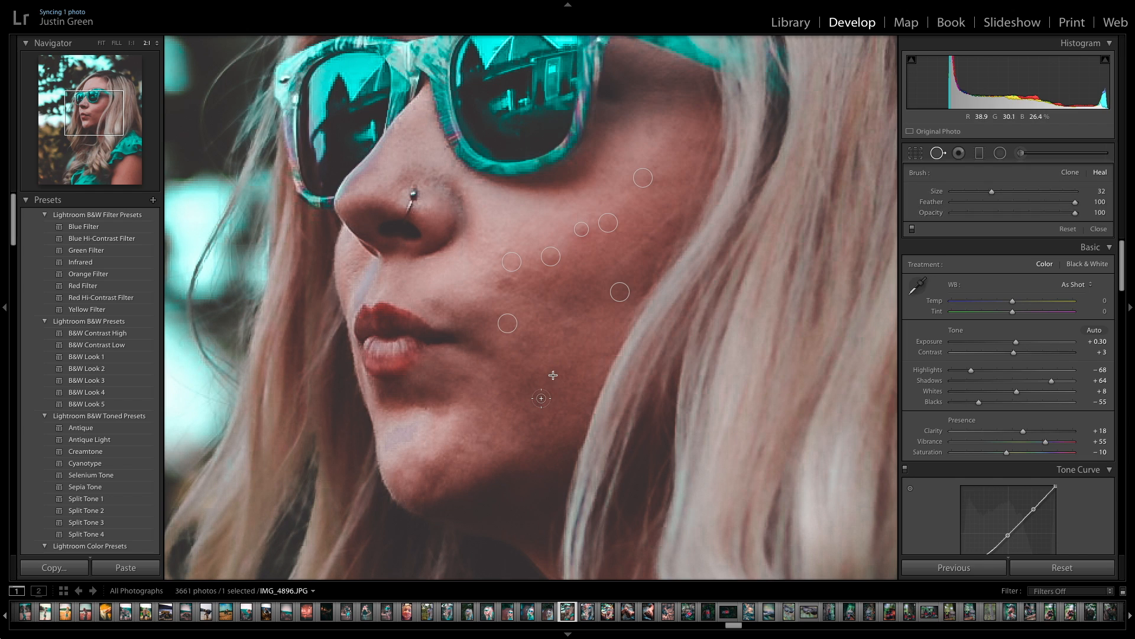
pyautogui.click(574, 327)
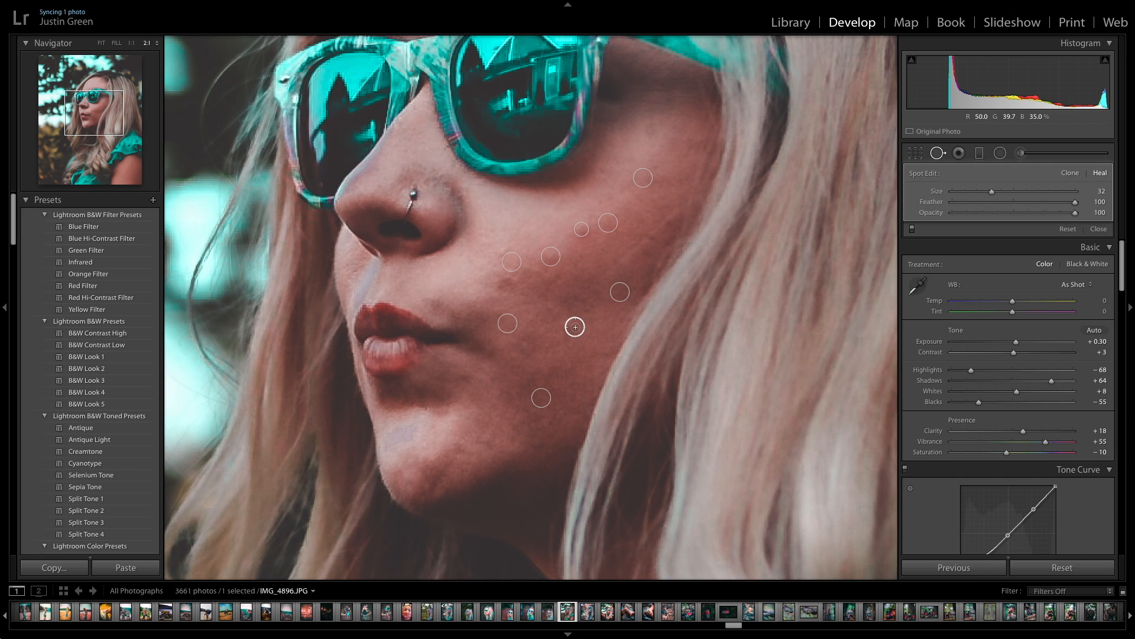
pyautogui.click(502, 284)
pyautogui.click(537, 292)
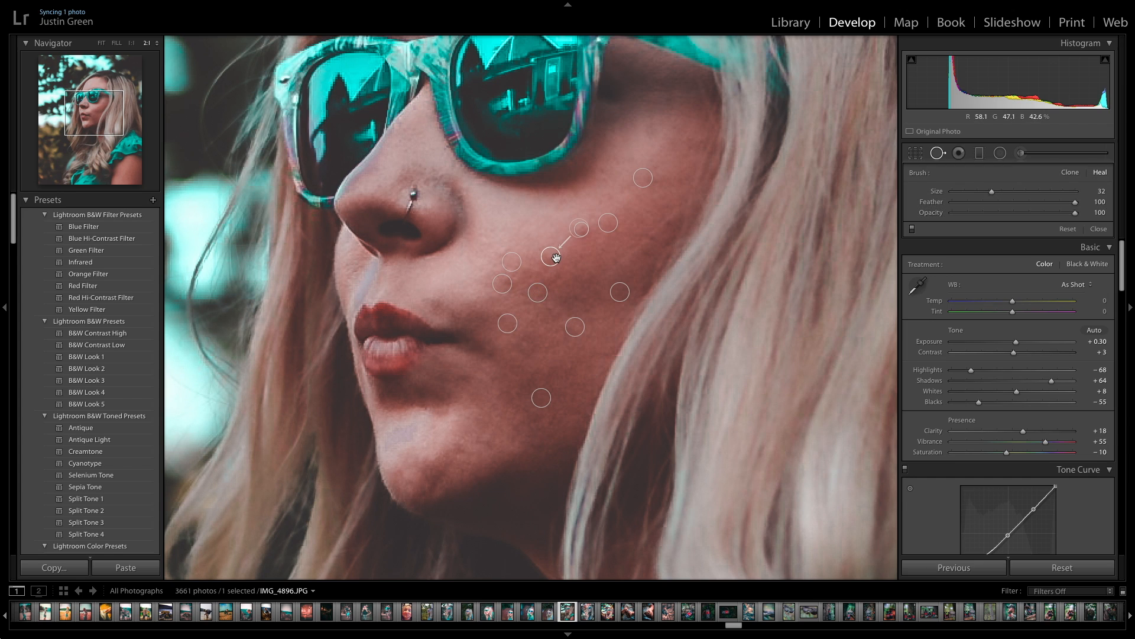
pyautogui.press('q')
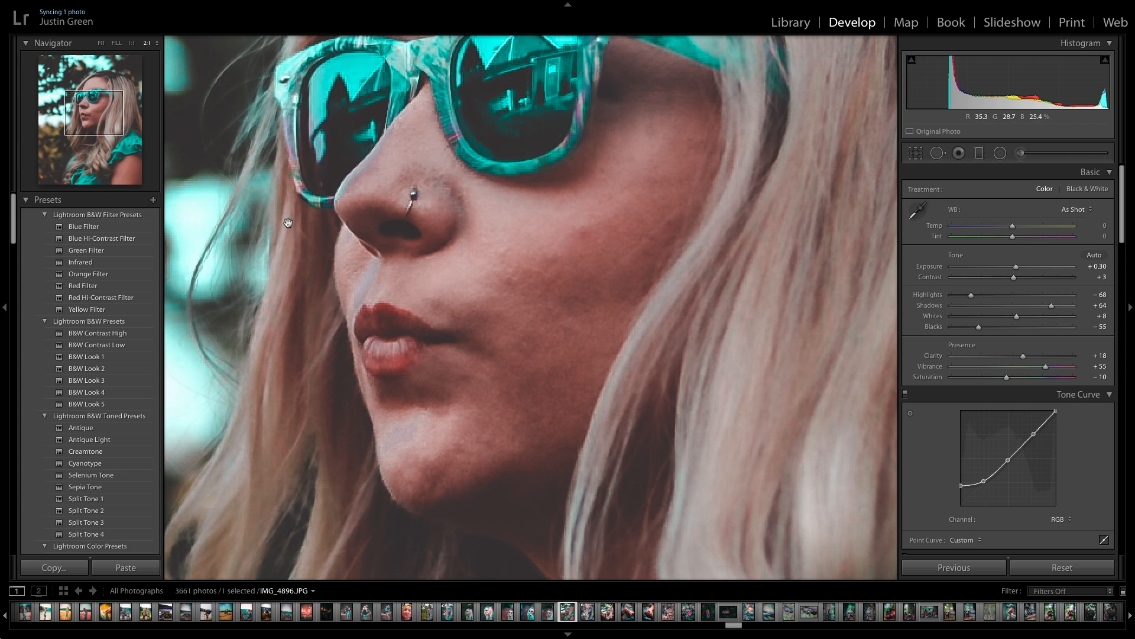
# - Delete one healing spot on the upper cheek and heal that area again with a larger size 69 spot
pyautogui.click(101, 44)
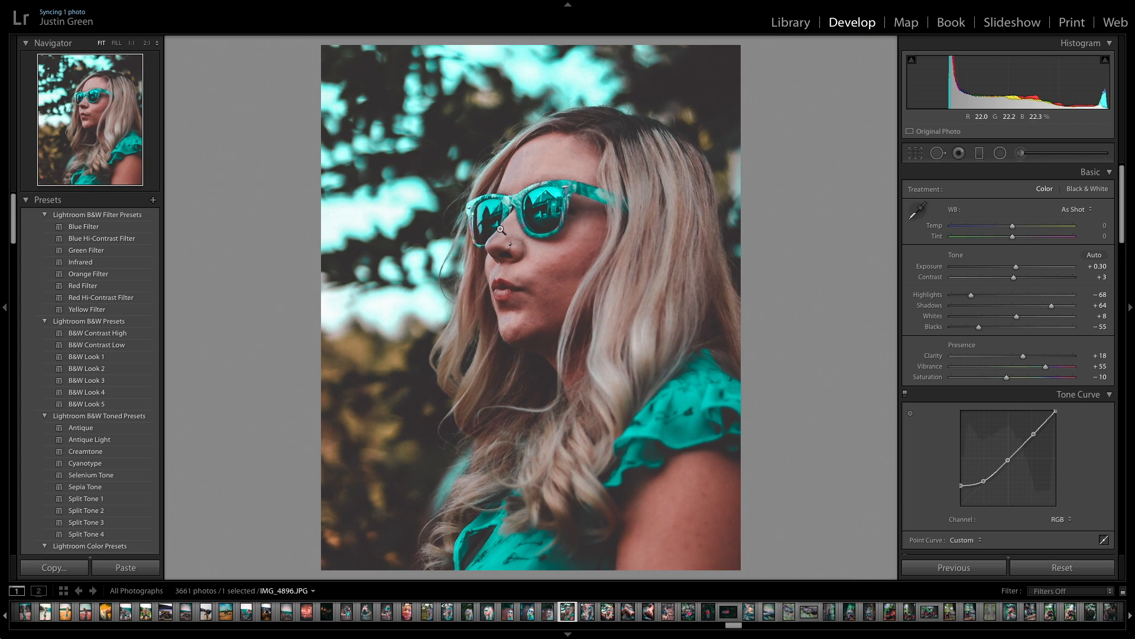
pyautogui.press('q')
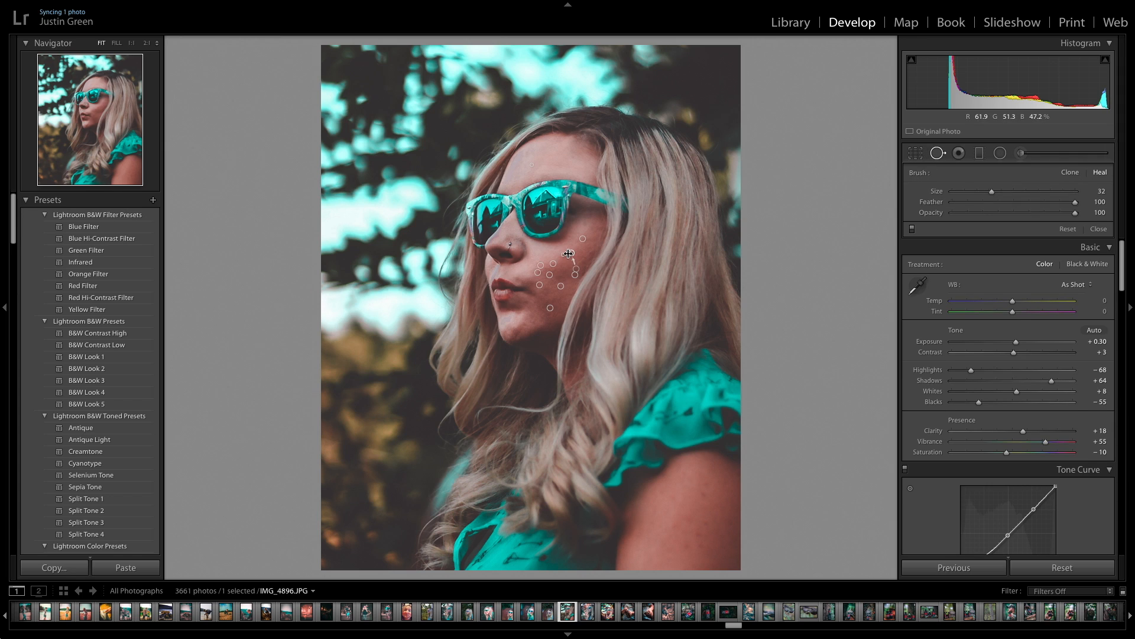
pyautogui.scroll(5, 571, 269)
pyautogui.scroll(-5, 569, 265)
pyautogui.scroll(5, 564, 256)
pyautogui.rightClick(563, 255)
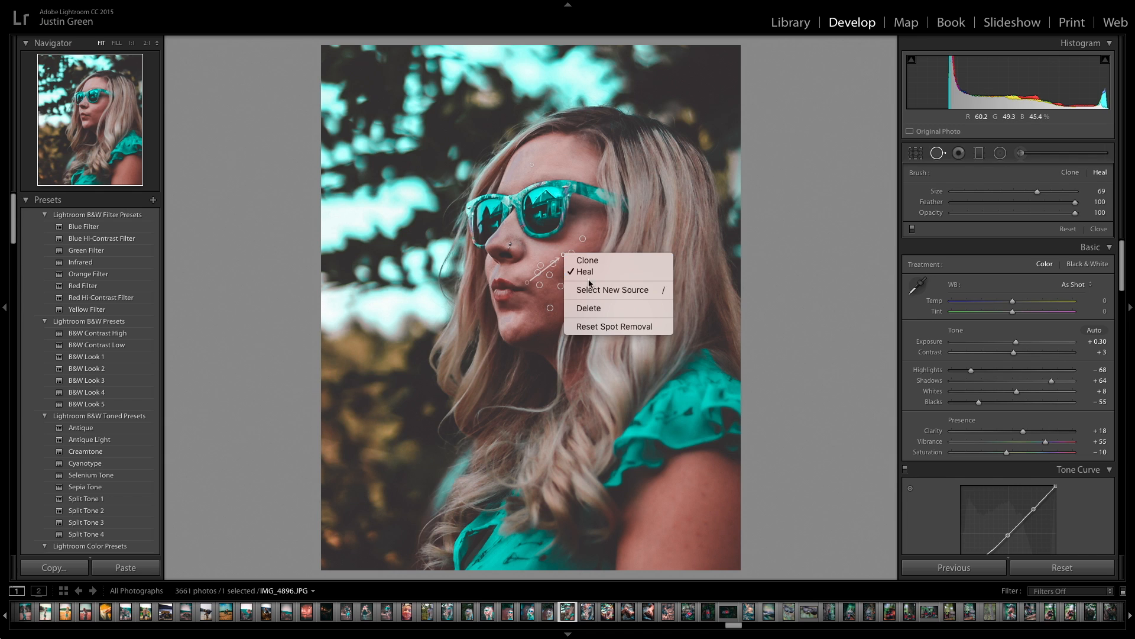
pyautogui.click(587, 307)
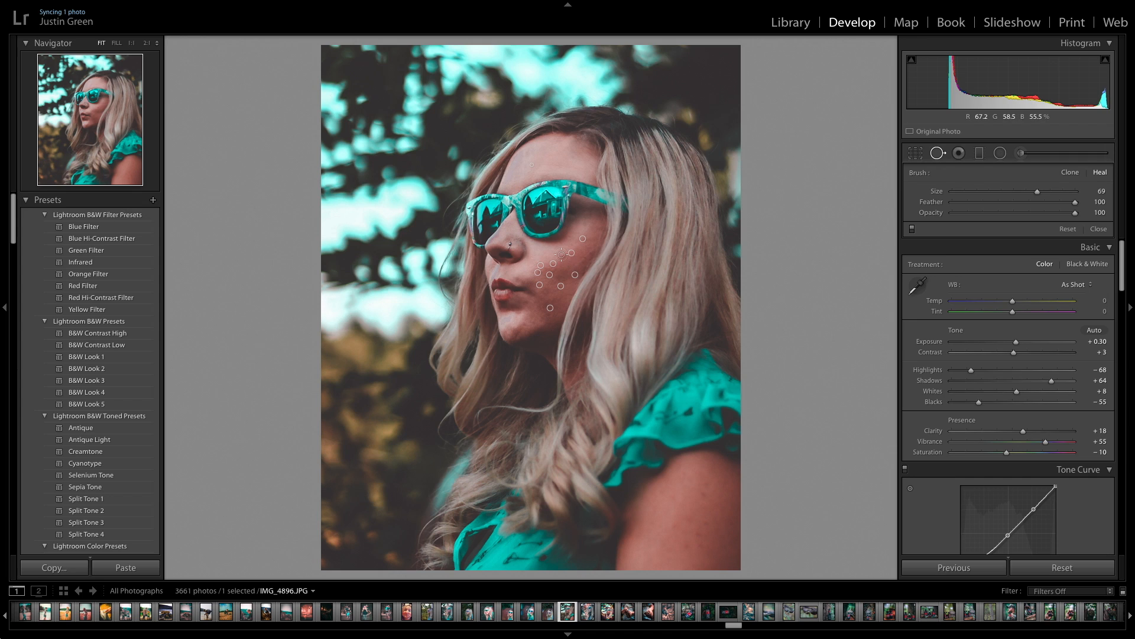
pyautogui.click(563, 256)
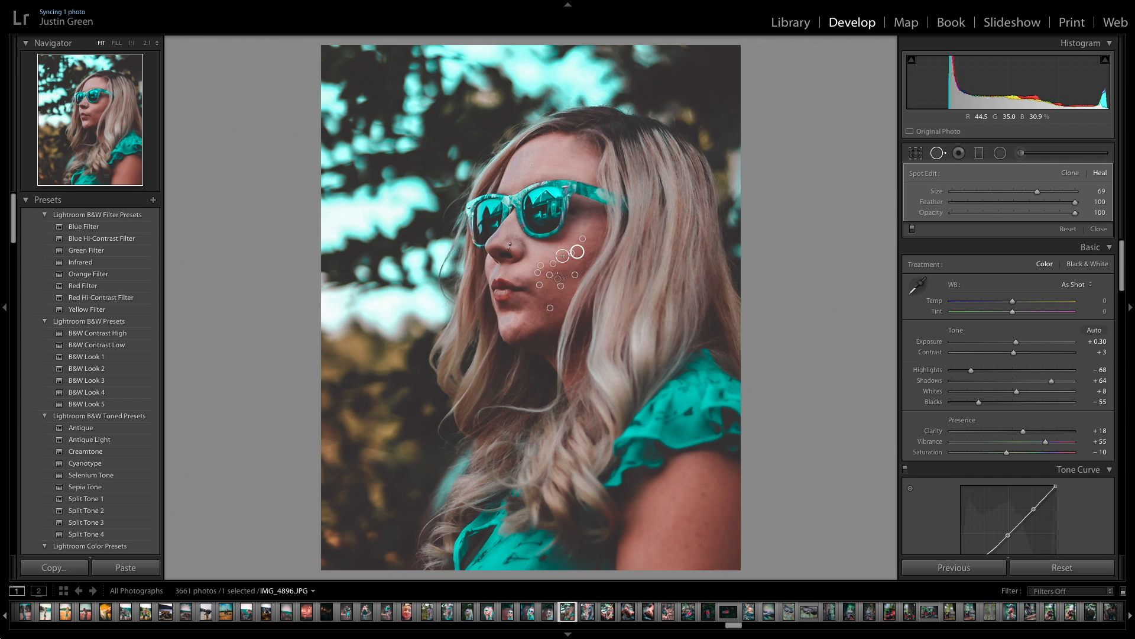
pyautogui.press('q')
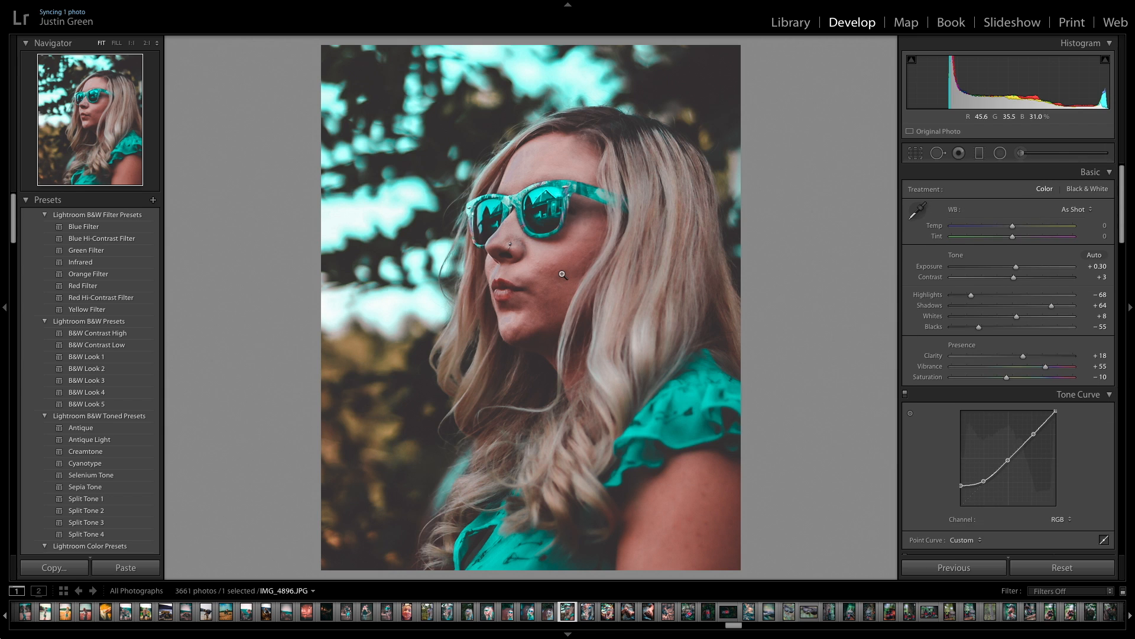
# - Compare the edited portrait with its original state by switching repeatedly between the before and after views
pyautogui.moveTo(1123, 204)
pyautogui.mouseDown()
pyautogui.moveTo(1126, 243)
pyautogui.moveTo(1122, 181)
pyautogui.mouseUp()
pyautogui.press('\\')
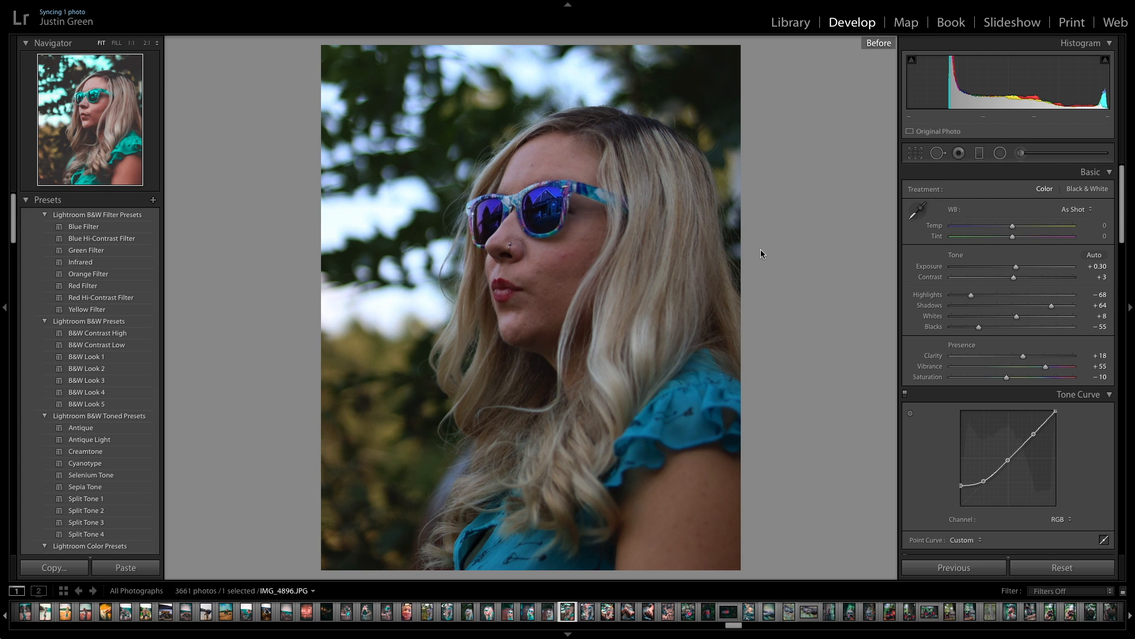
pyautogui.press('\\')
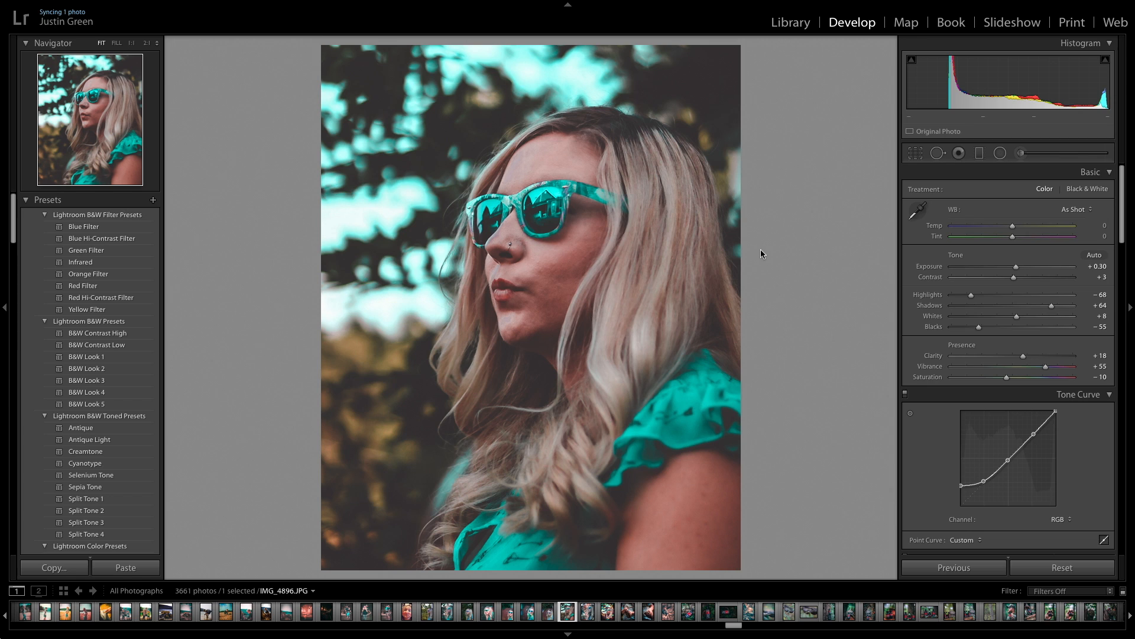
pyautogui.press('\\')
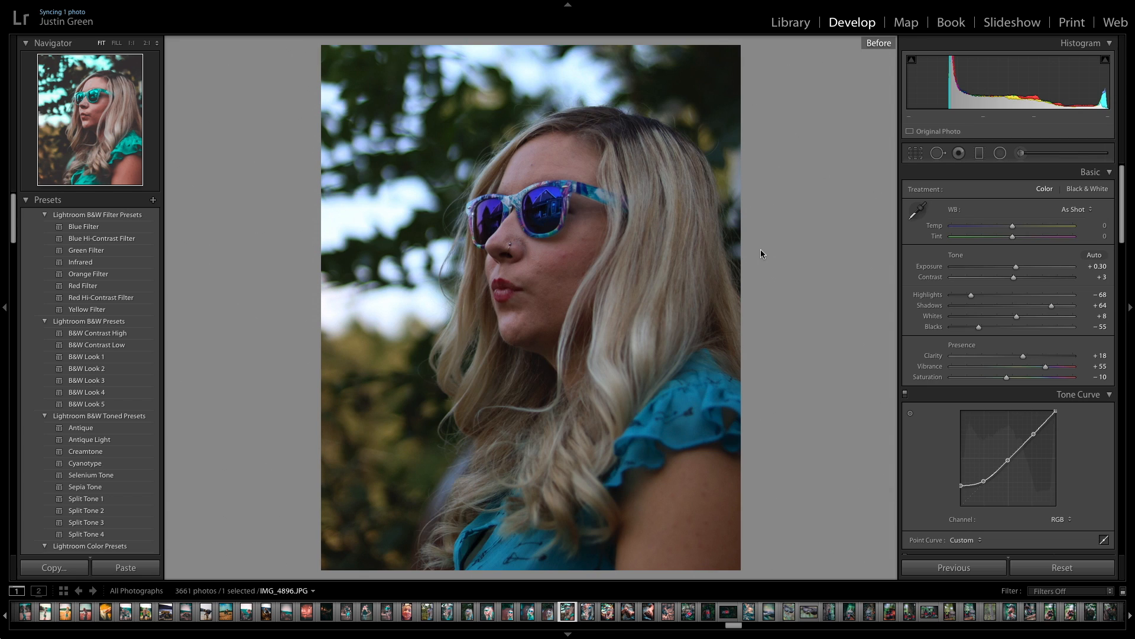
pyautogui.press('\\')
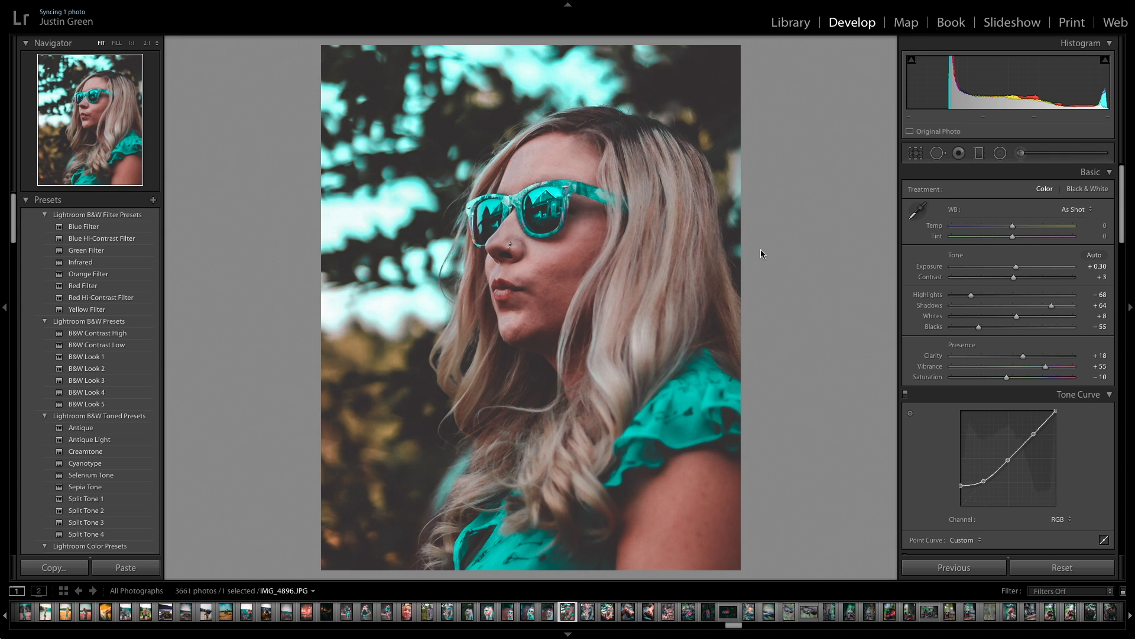
pyautogui.press('\\')
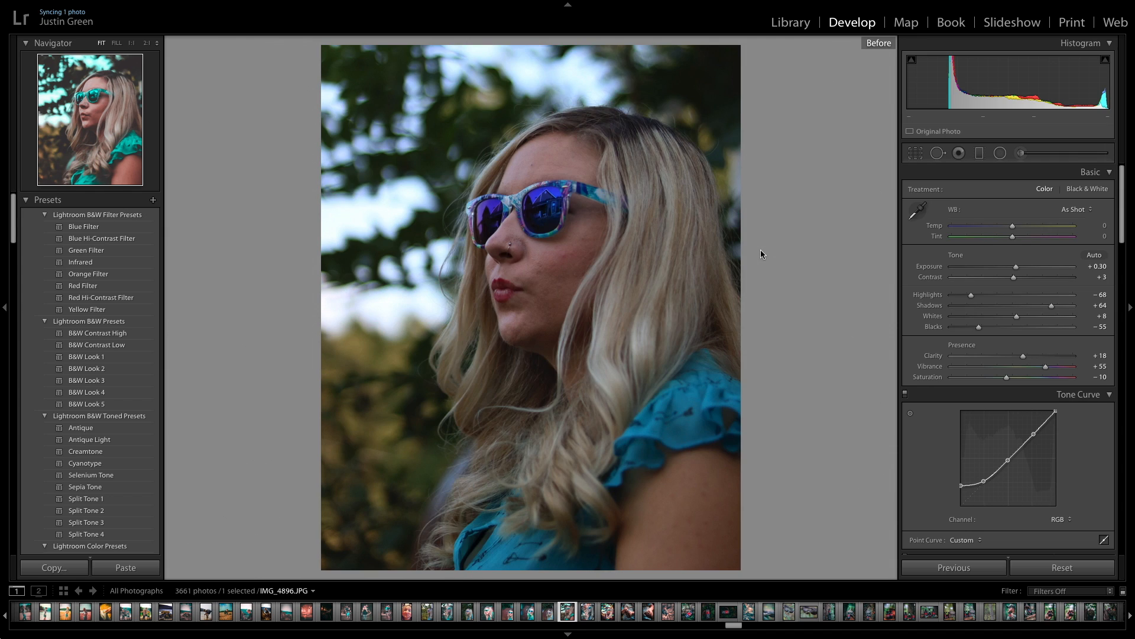
pyautogui.press('\\')
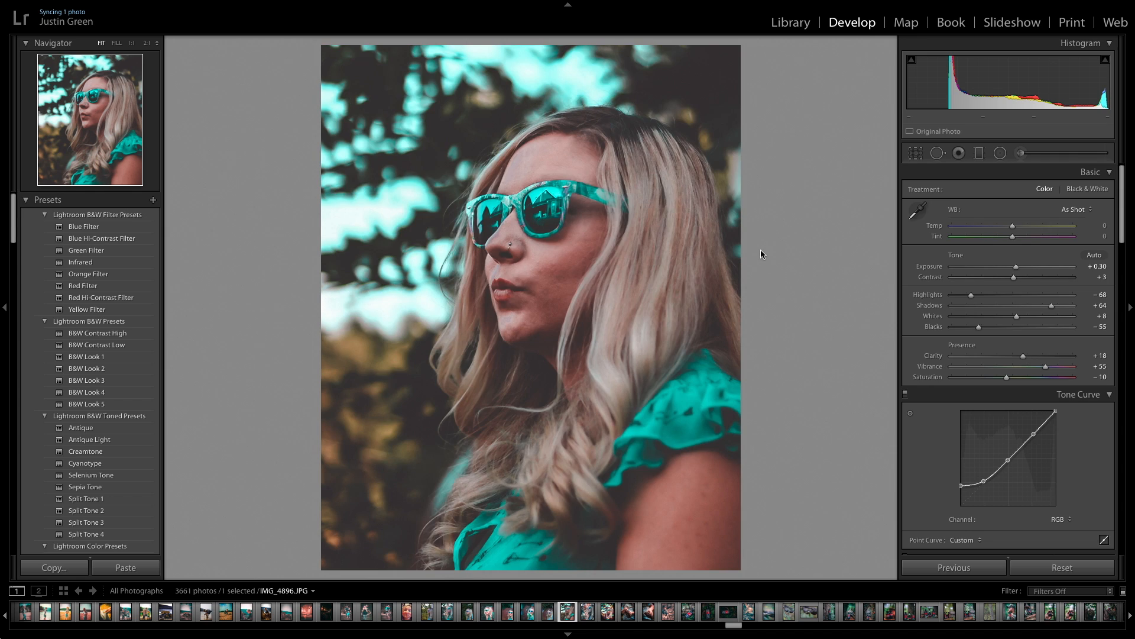
pyautogui.press('\\')
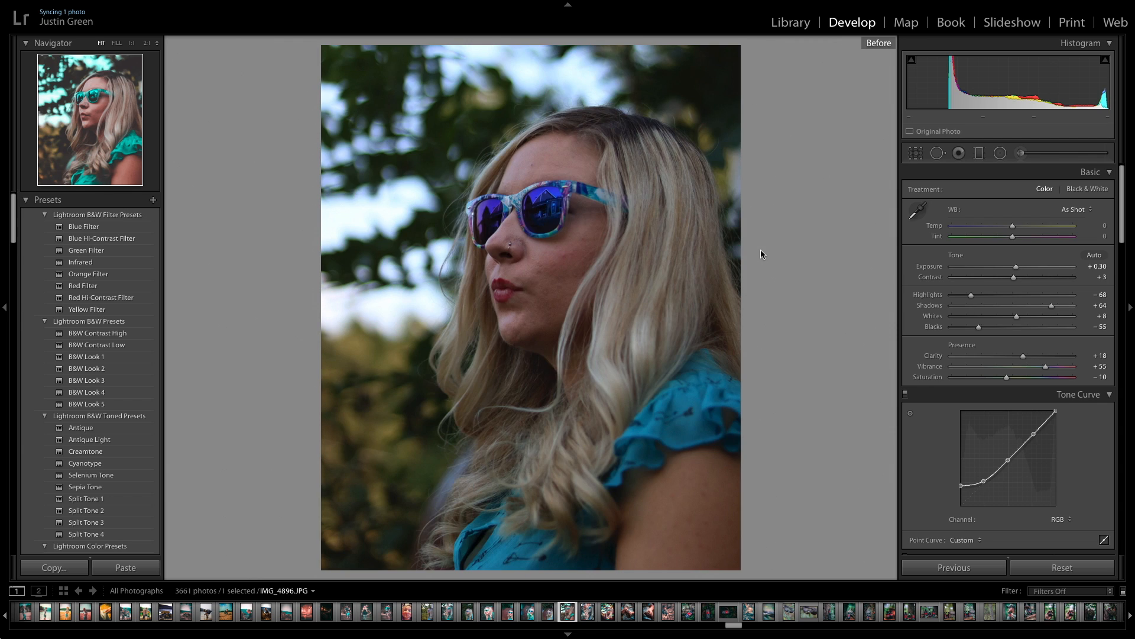
pyautogui.press('\\')
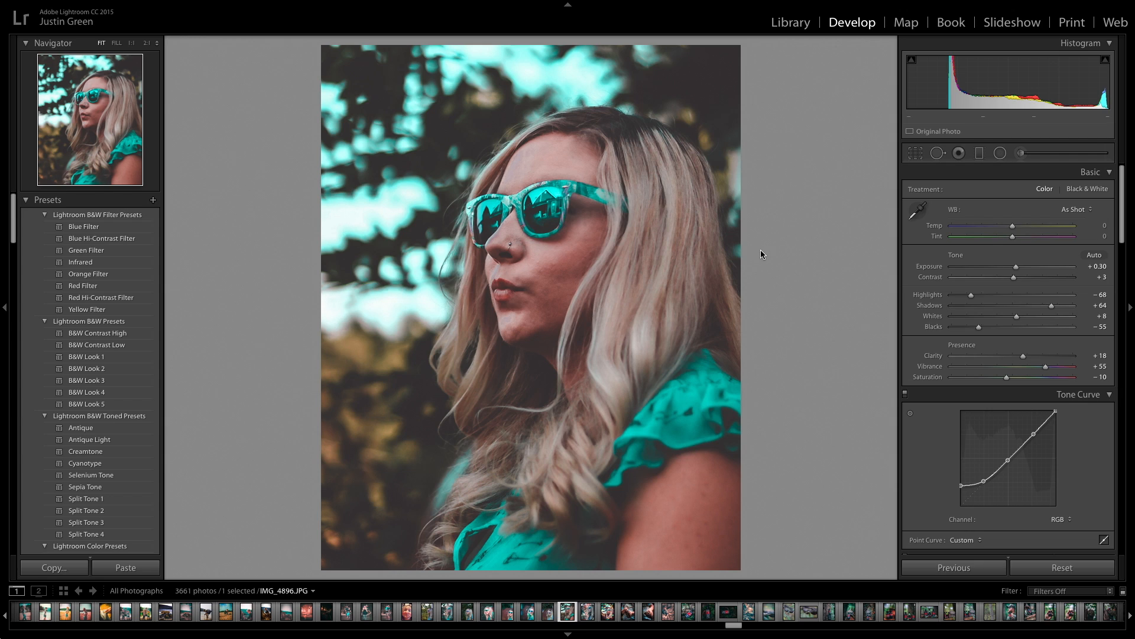
pyautogui.press('\\')
pyautogui.press('\\')
pyautogui.press('\\')
pyautogui.press('\\')
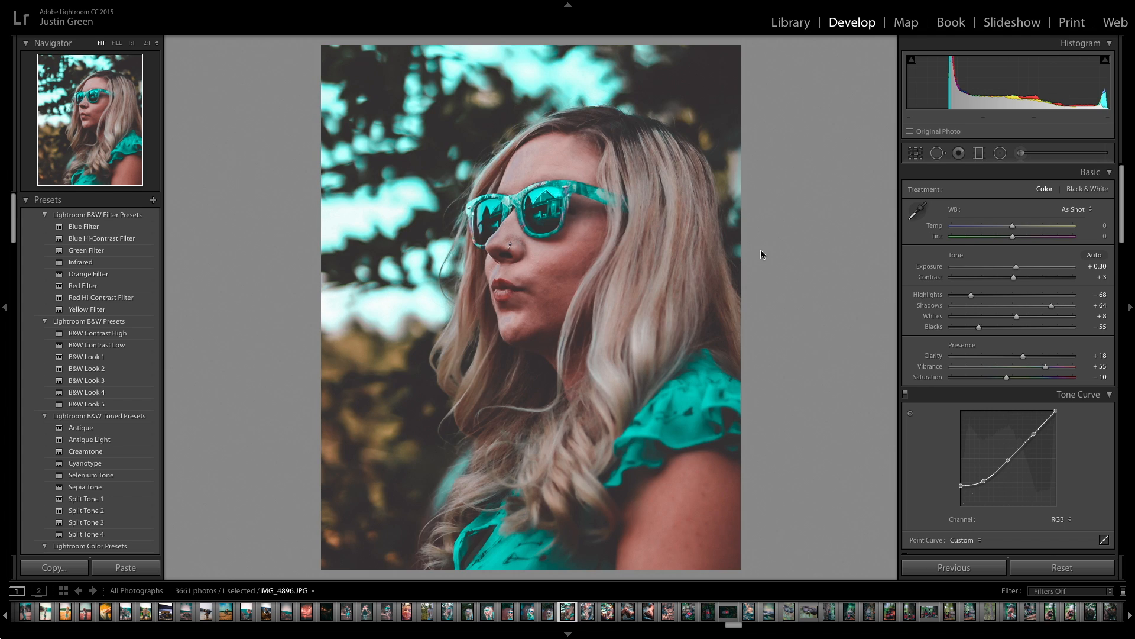